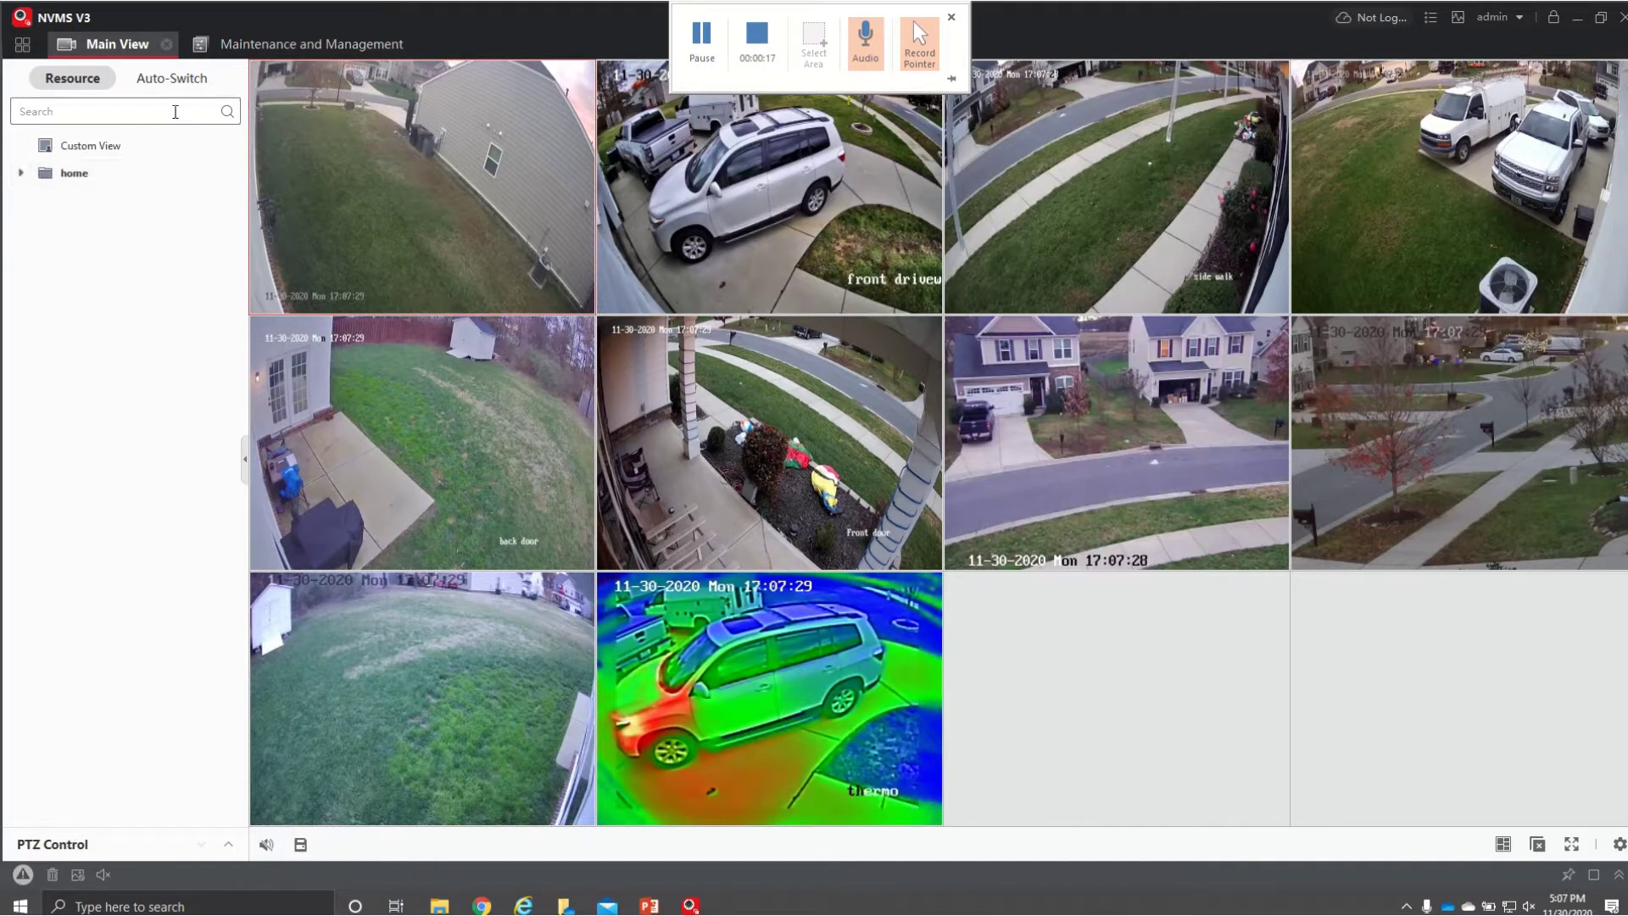
- Select the front driveway camera tile, then the side camera tile in the live grid
{"action": "left_click", "coordinate": [740, 119]}
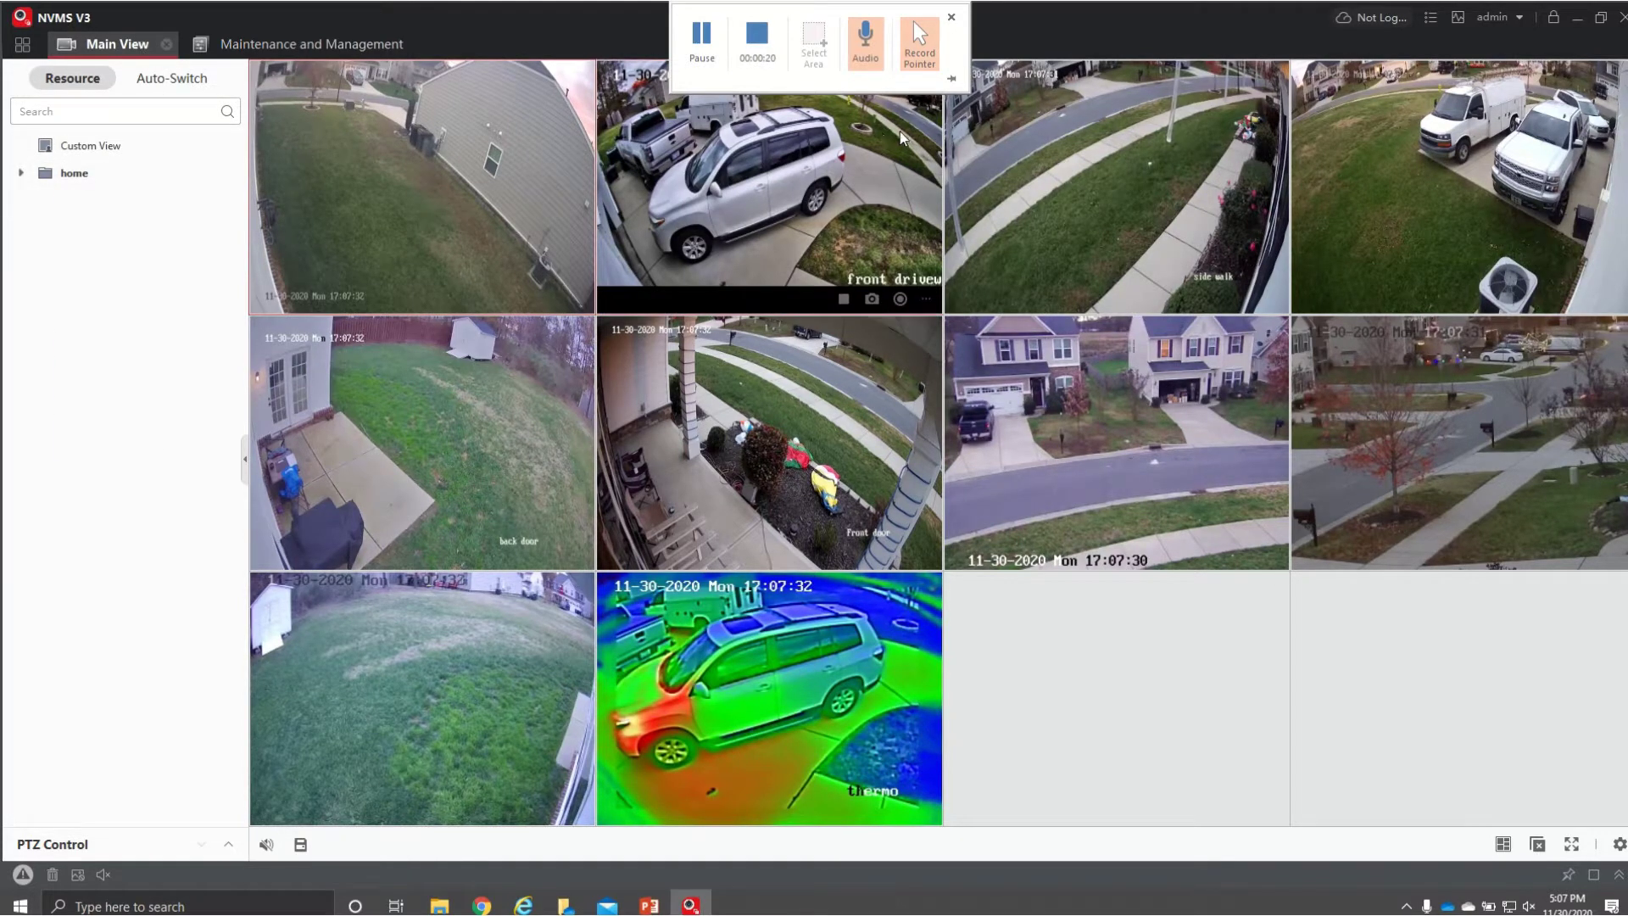
{"action": "left_click", "coordinate": [410, 149]}
- Enlarge the side camera to a single full view and turn on digital zoom
{"action": "double_click", "coordinate": [413, 151]}
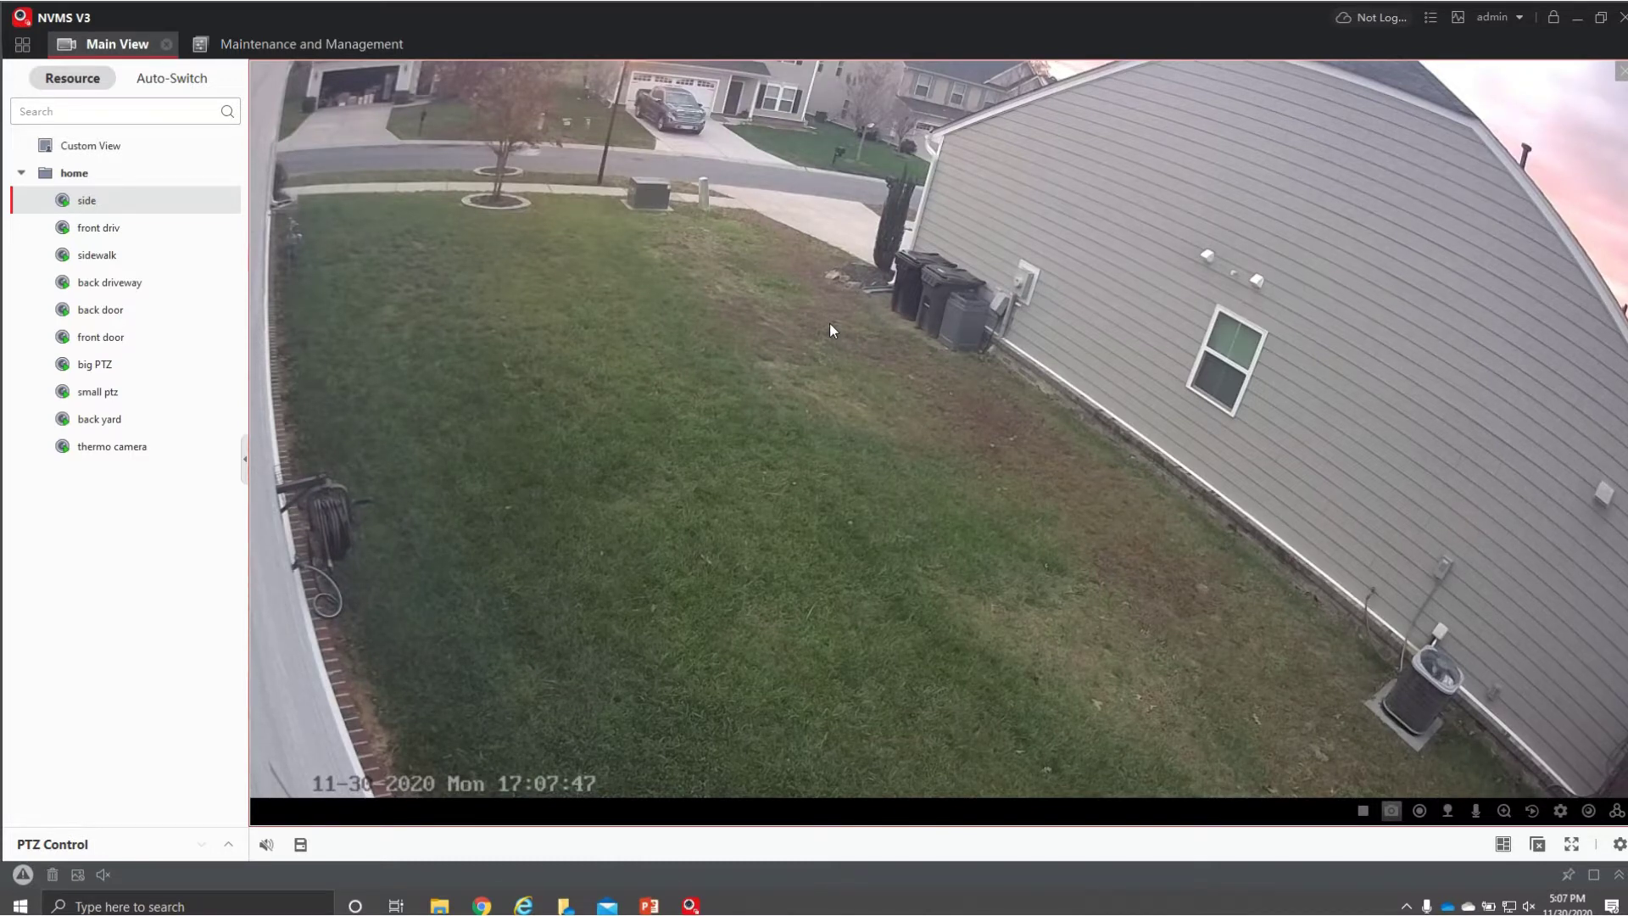
{"action": "left_click", "coordinate": [1505, 811]}
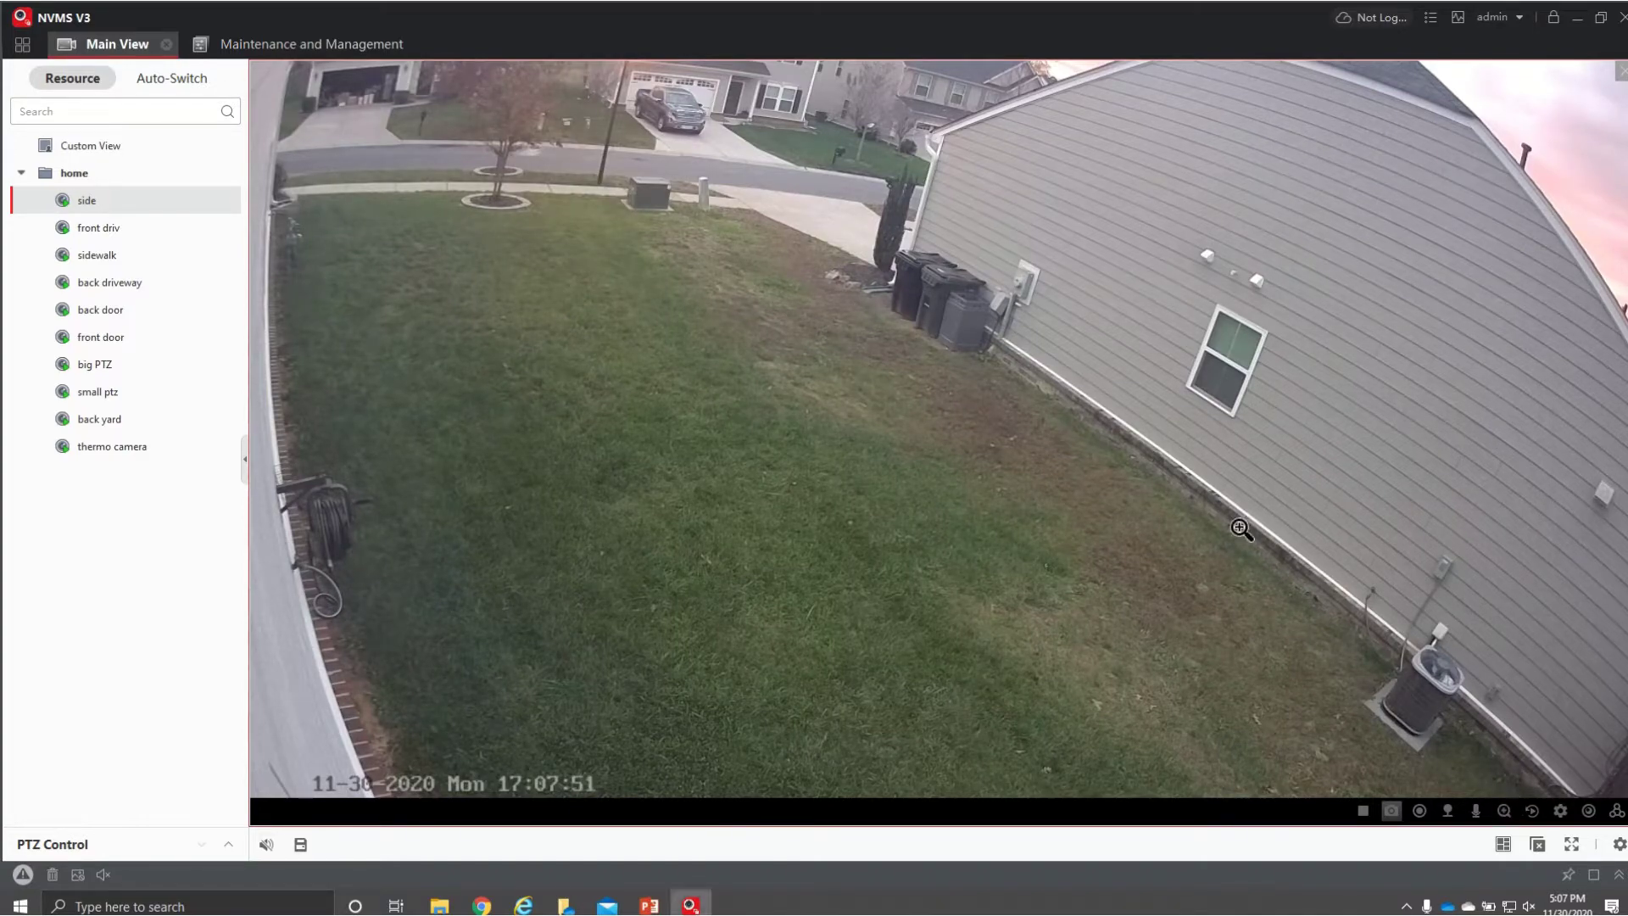
- Zoom into the lawn, trash cans and house wall, fine-tuning the magnification with the wheel
{"action": "left_click_drag", "start_coordinate": [583, 217], "coordinate": [1010, 589]}
{"action": "left_click_drag", "start_coordinate": [573, 240], "coordinate": [922, 476]}
{"action": "scroll", "coordinate": [924, 477], "scroll_direction": "up", "scroll_amount": 5}
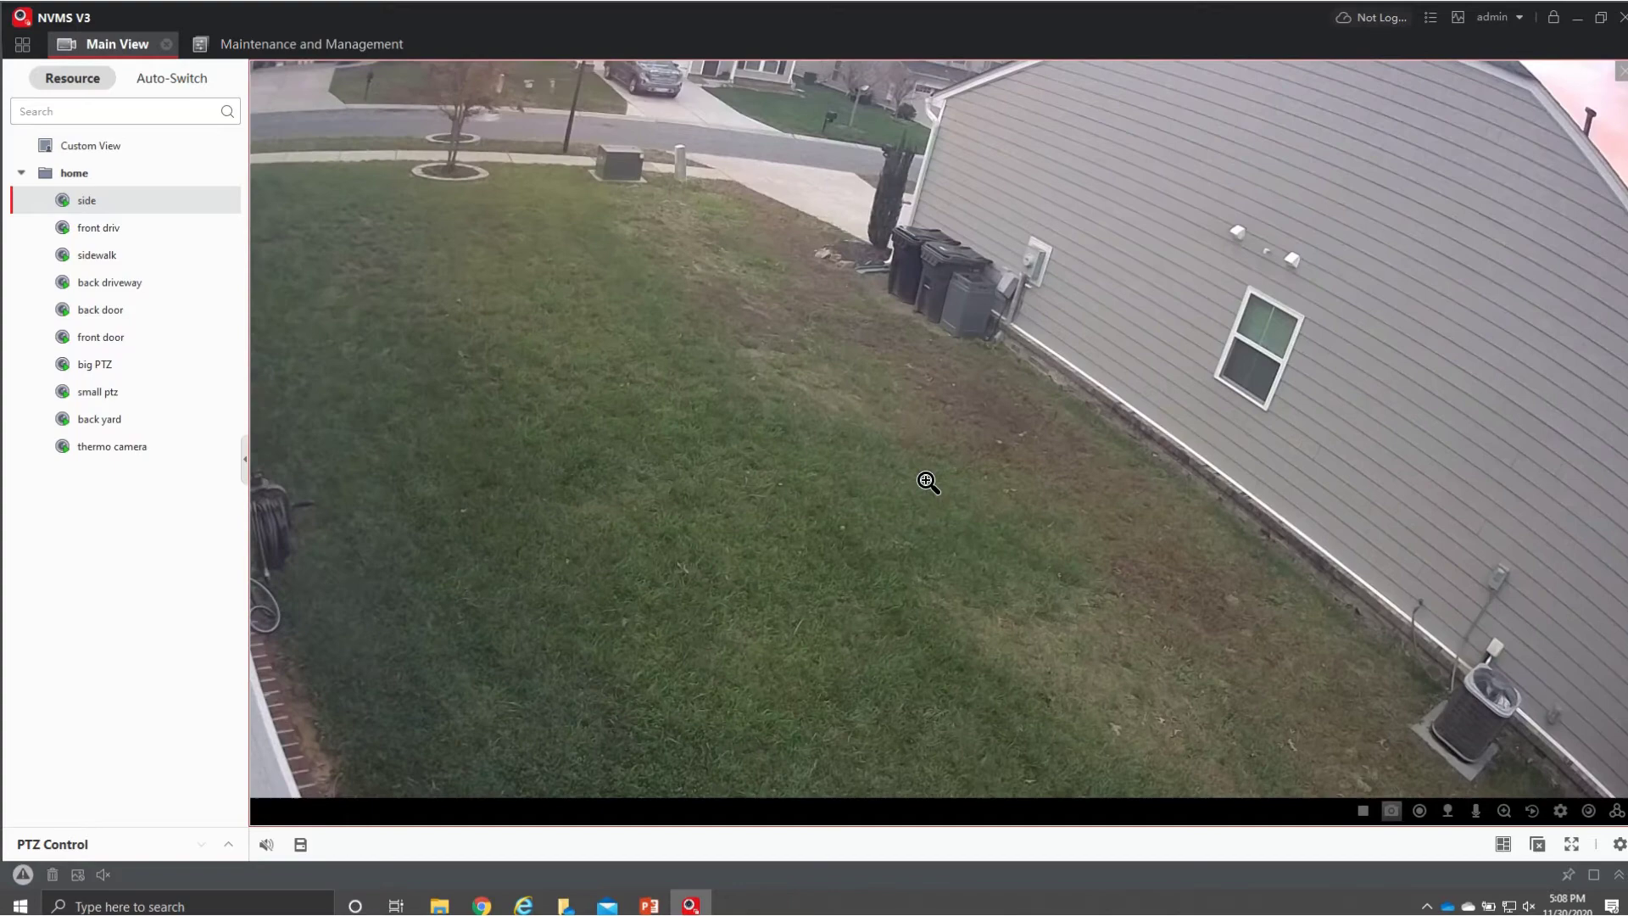
{"action": "scroll", "coordinate": [925, 481], "scroll_direction": "up", "scroll_amount": 4}
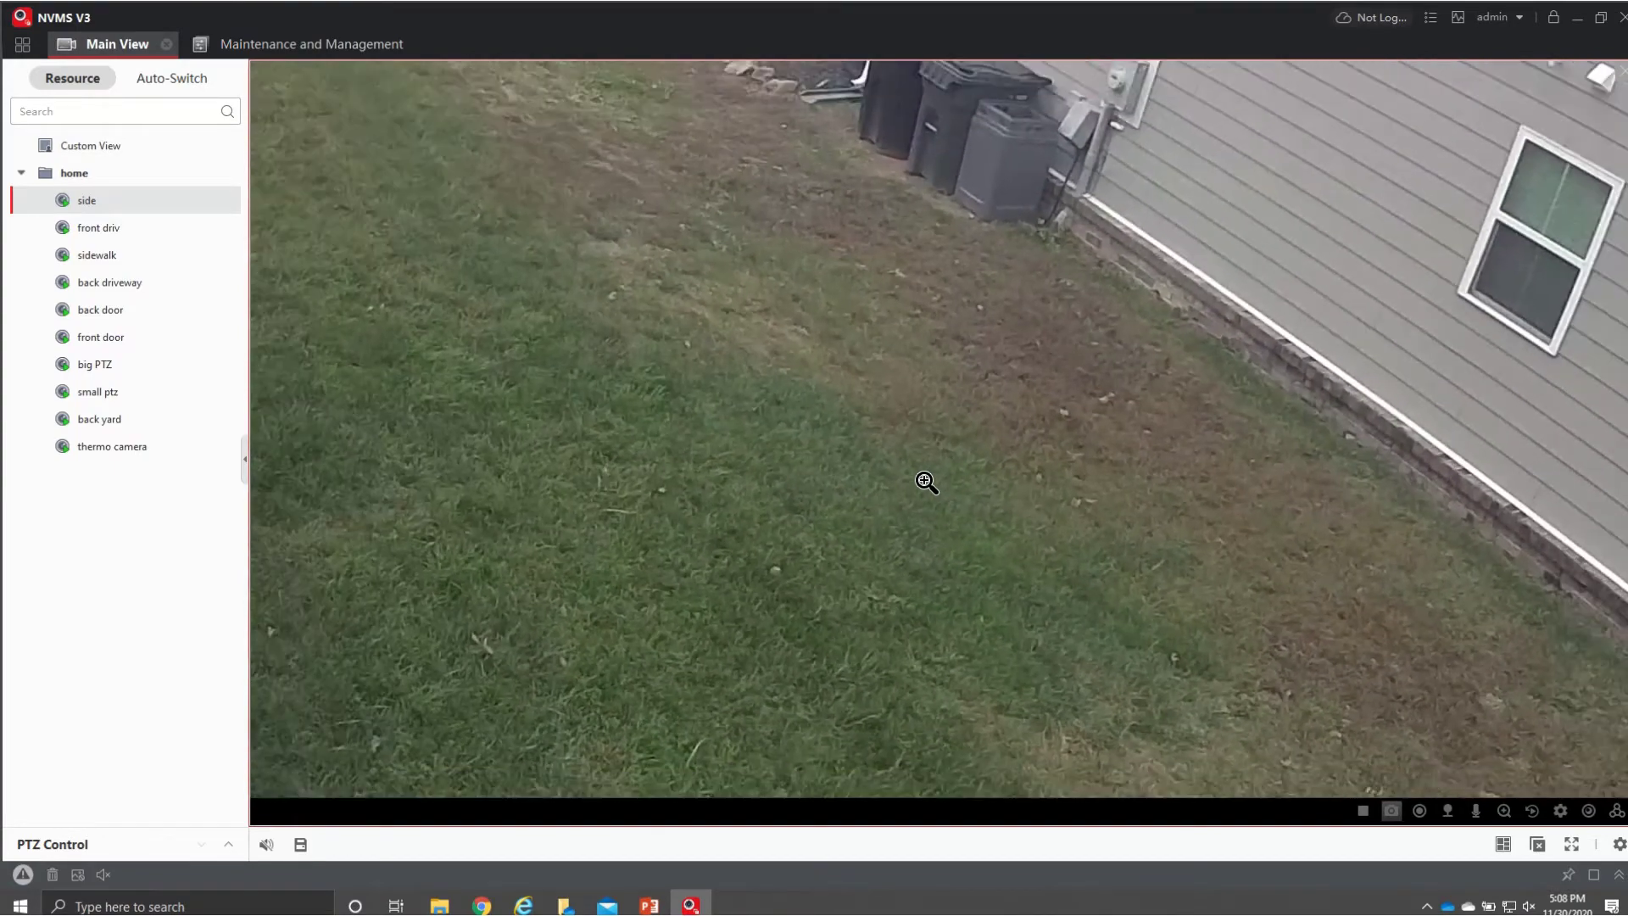
{"action": "scroll", "coordinate": [924, 482], "scroll_direction": "down", "scroll_amount": 1}
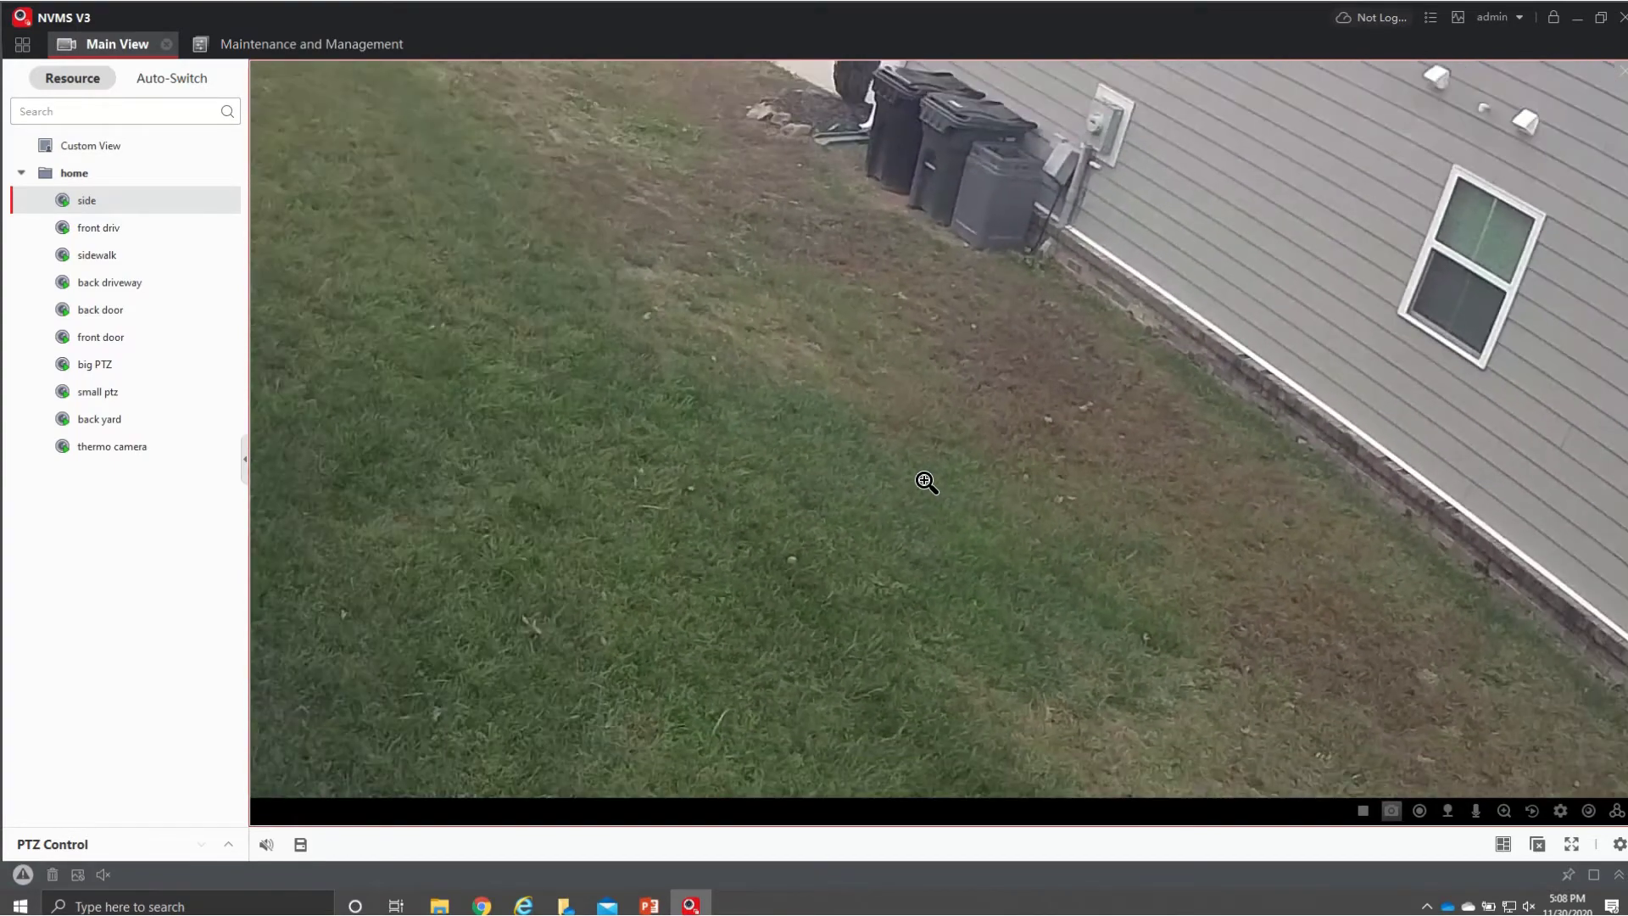
{"action": "scroll", "coordinate": [925, 482], "scroll_direction": "down", "scroll_amount": 3}
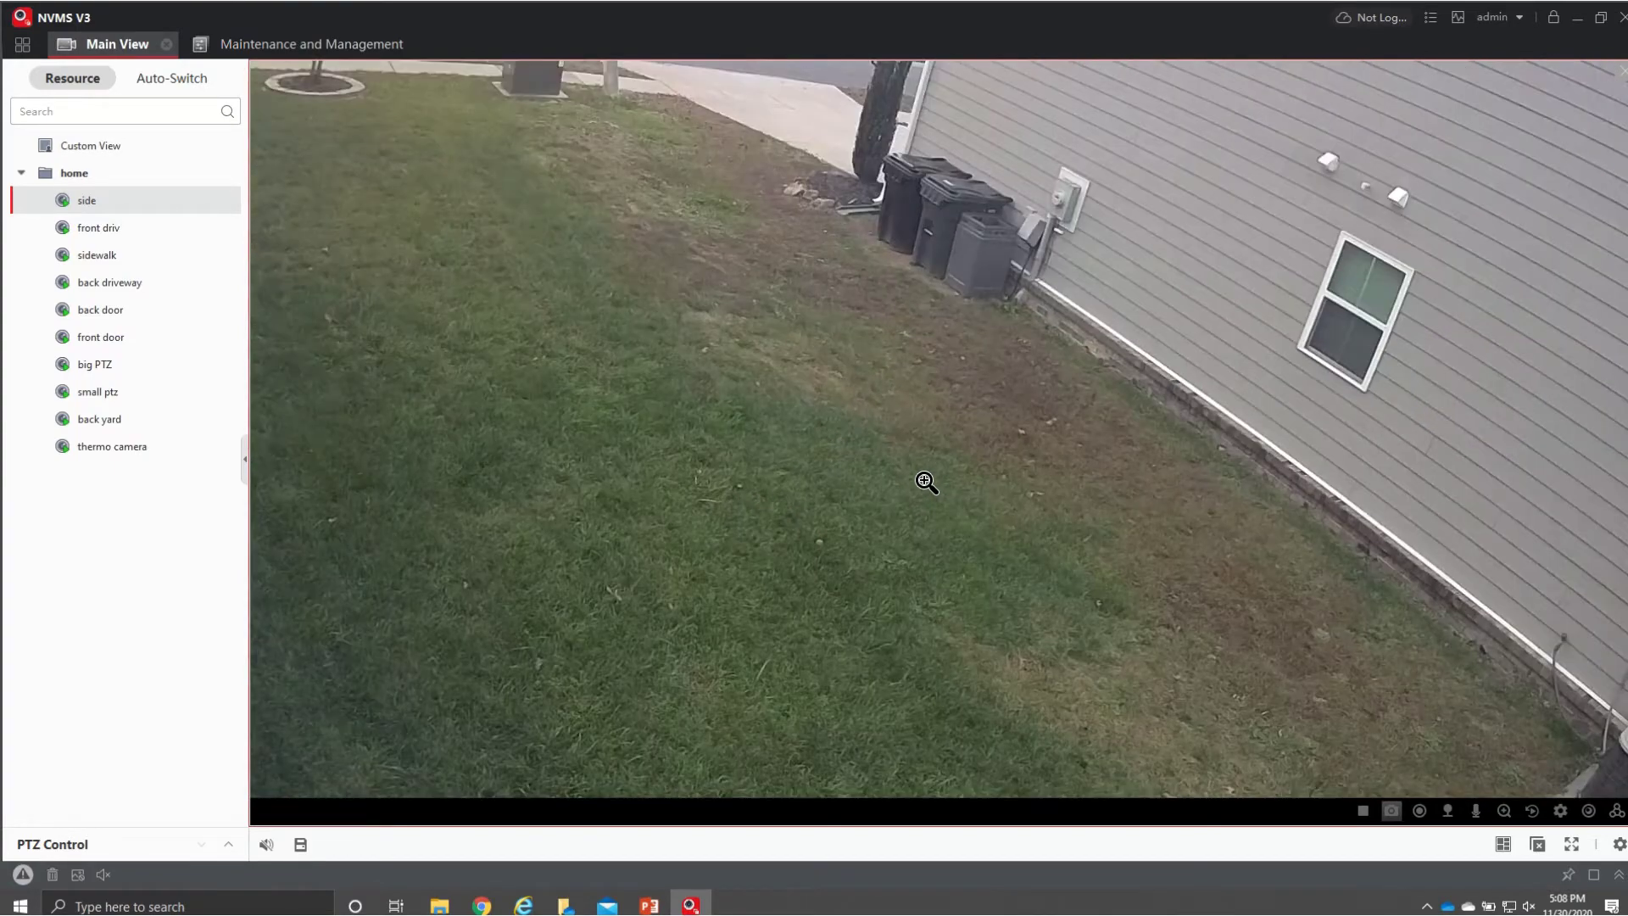
- Set Video Format to AVI, merge downloads at 1 GB, enable wheel zoom, and save
{"action": "left_click", "coordinate": [1620, 846]}
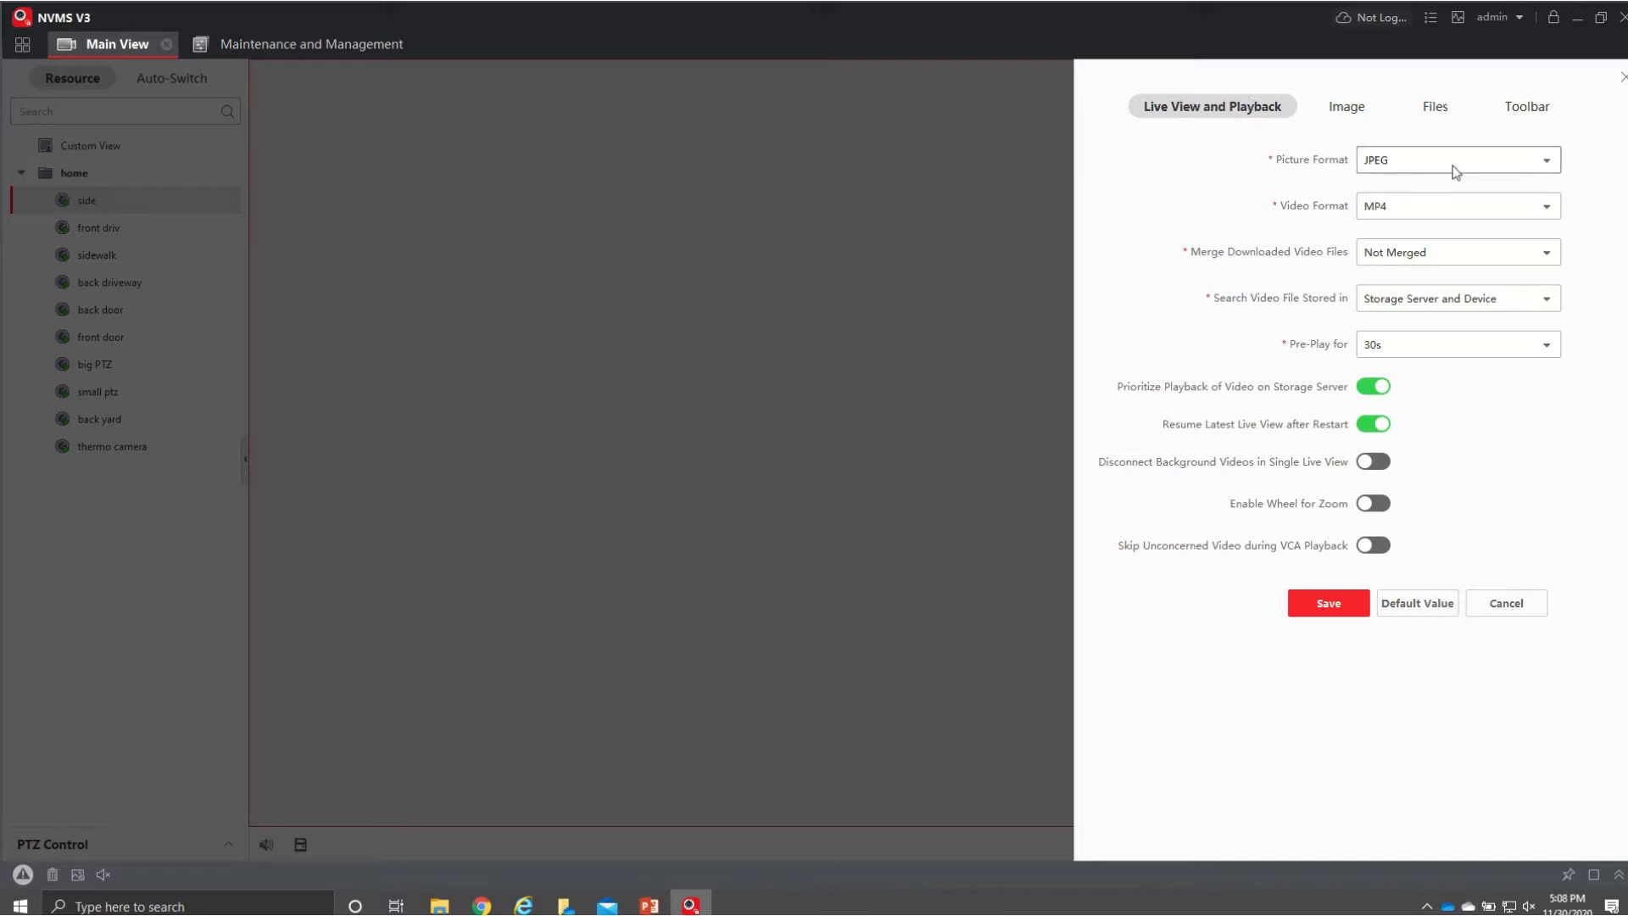
{"action": "left_click", "coordinate": [1439, 218]}
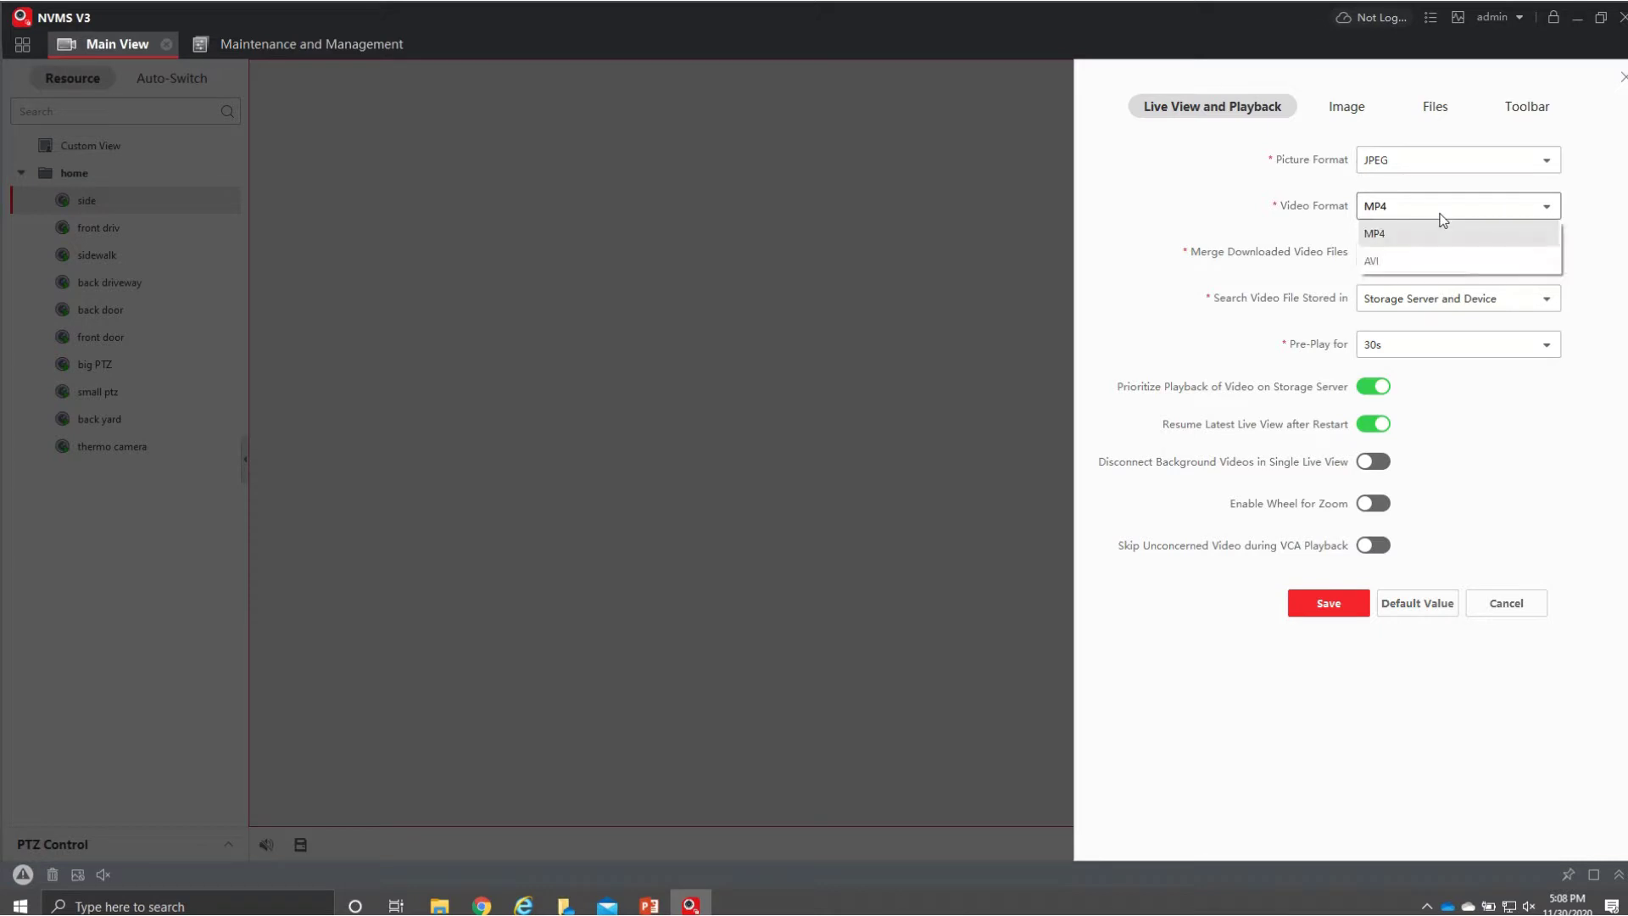
{"action": "left_click", "coordinate": [1427, 259]}
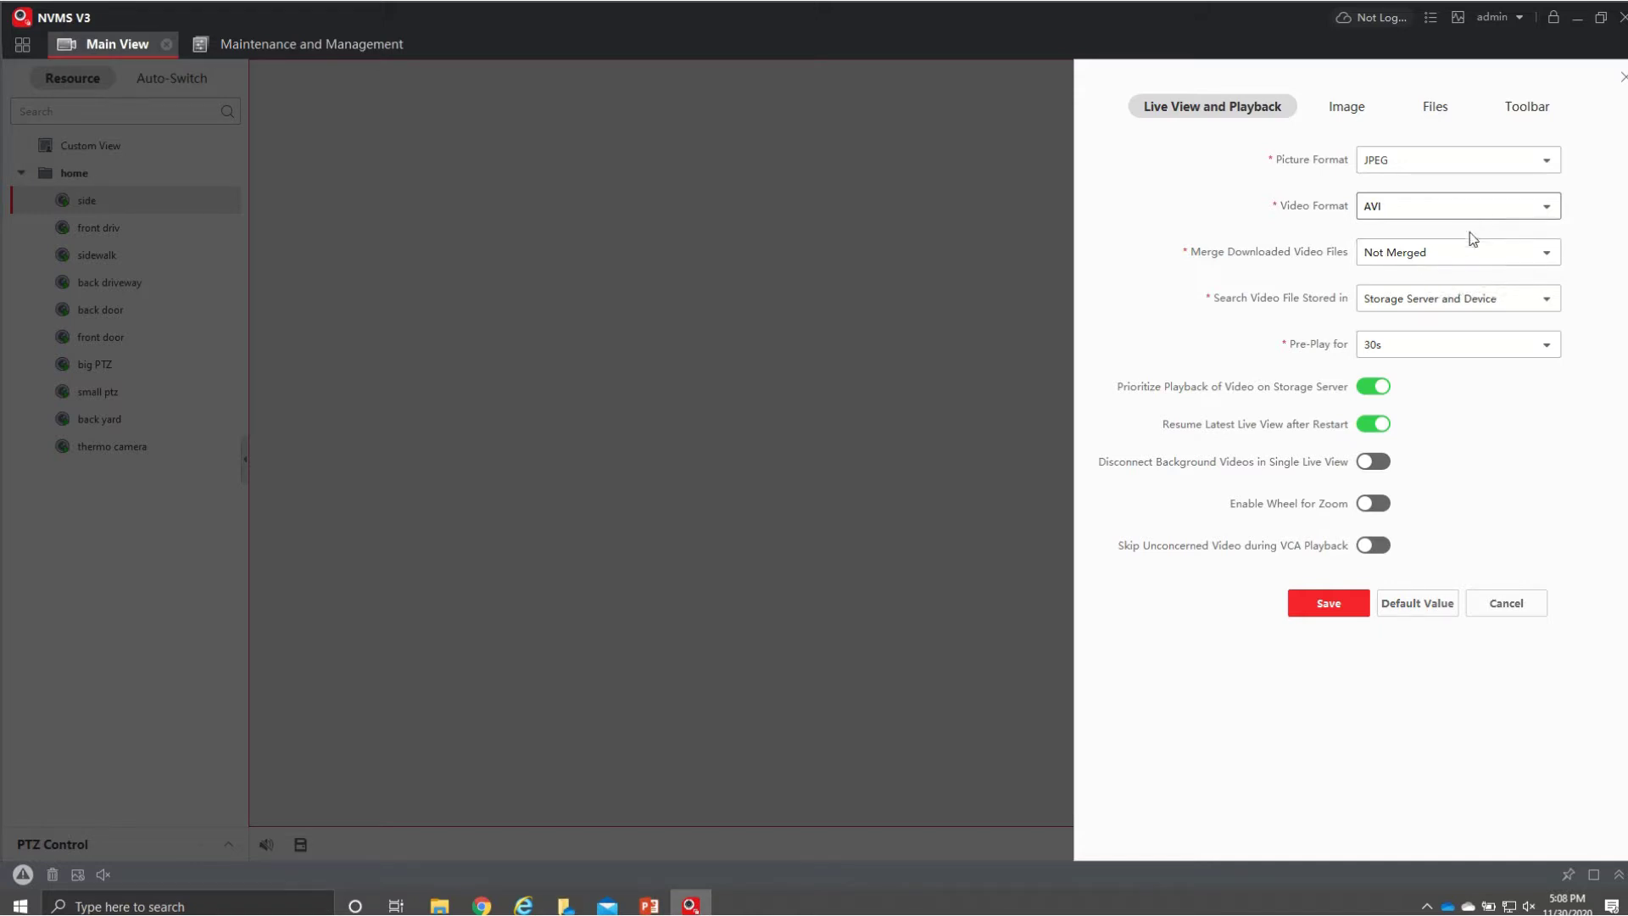
{"action": "left_click", "coordinate": [1524, 261]}
{"action": "left_click", "coordinate": [1452, 303]}
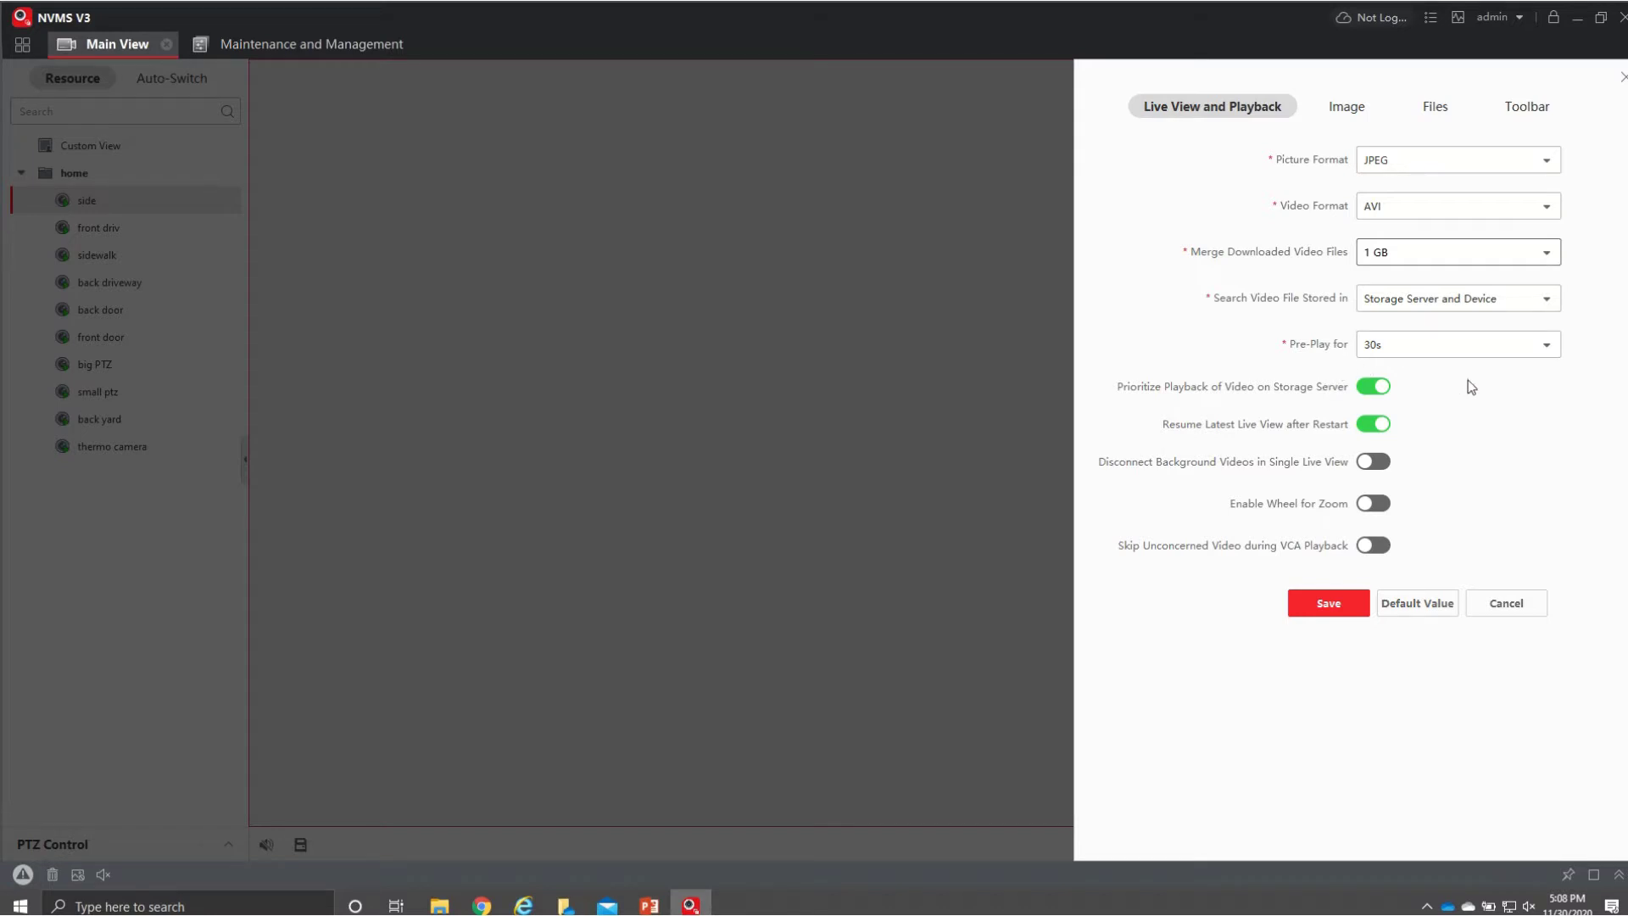
{"action": "left_click", "coordinate": [1378, 506]}
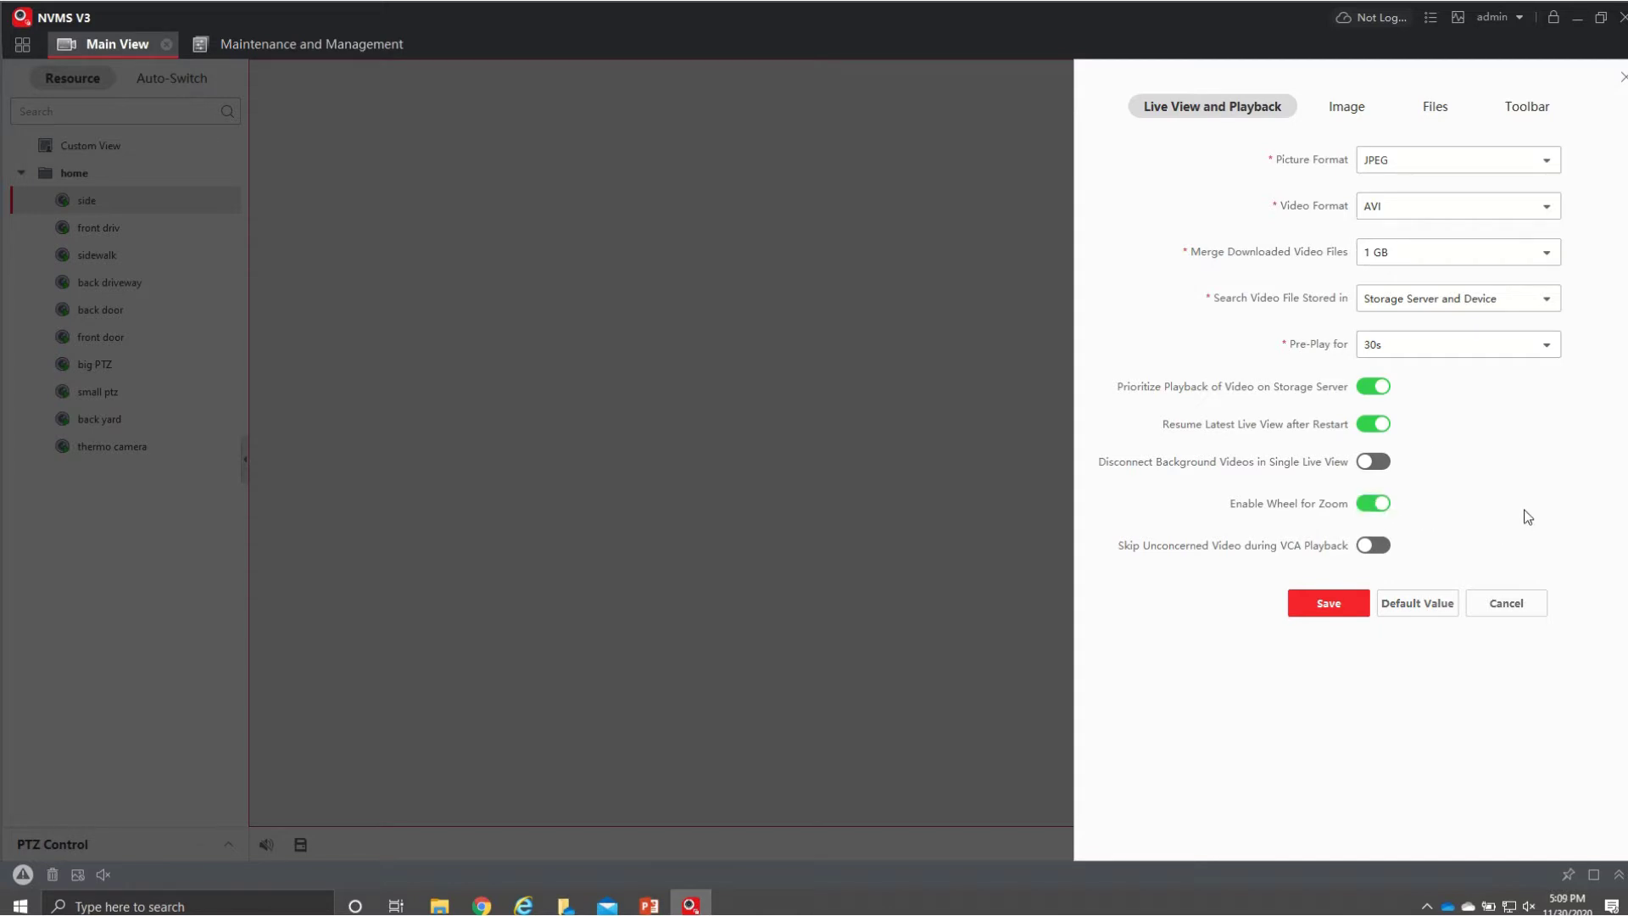
{"action": "left_click", "coordinate": [1328, 603]}
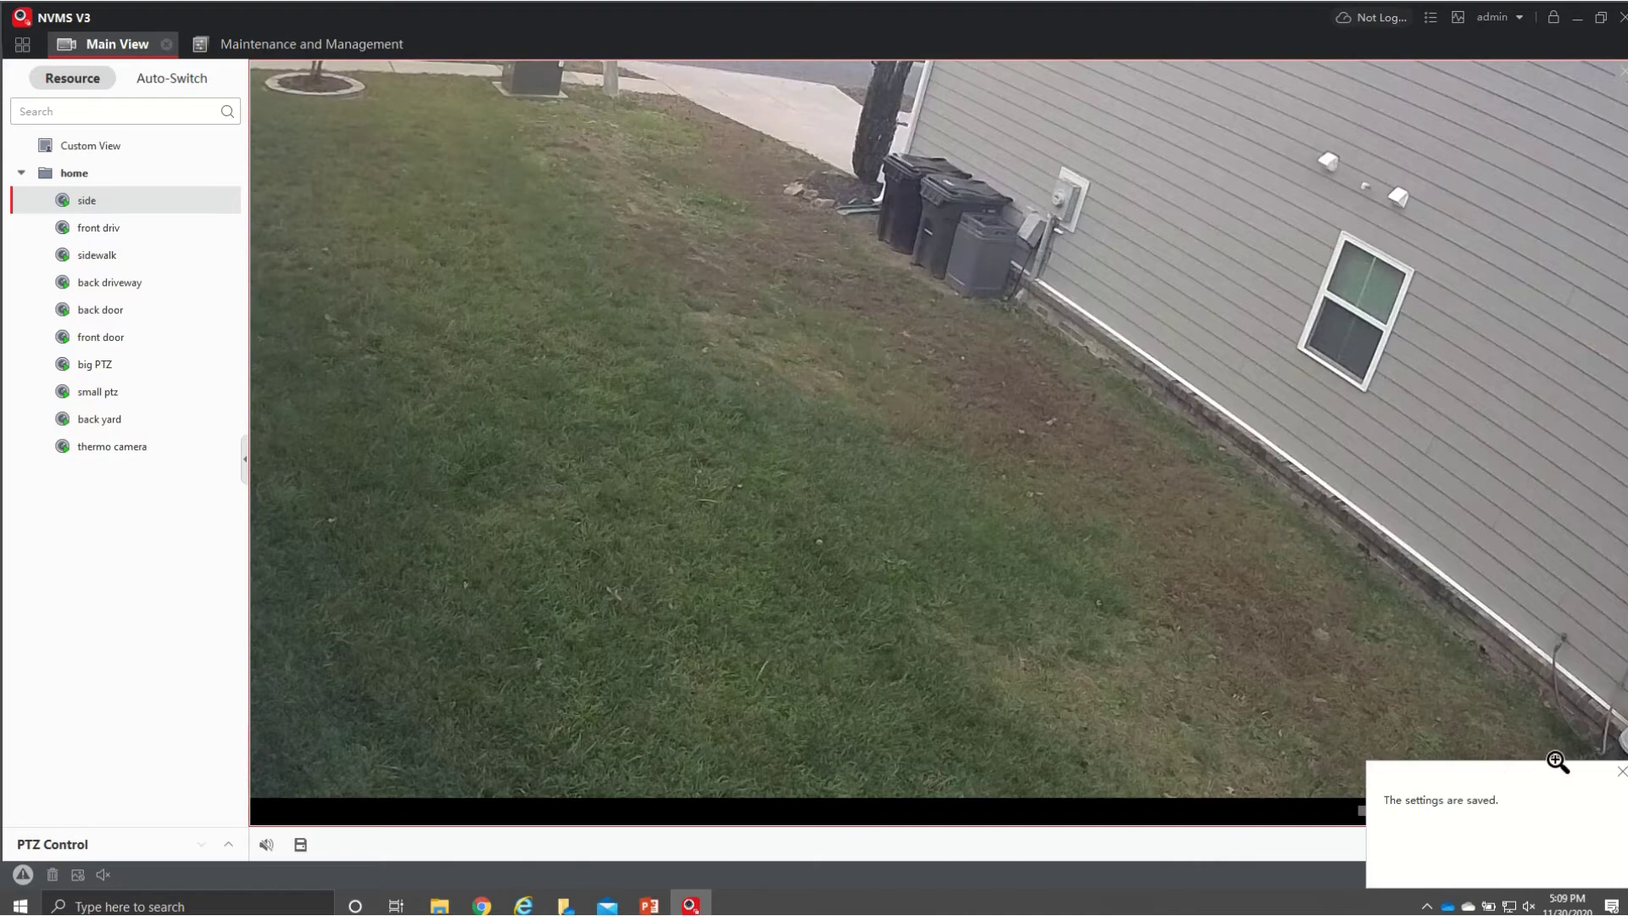
{"action": "left_click", "coordinate": [1621, 771]}
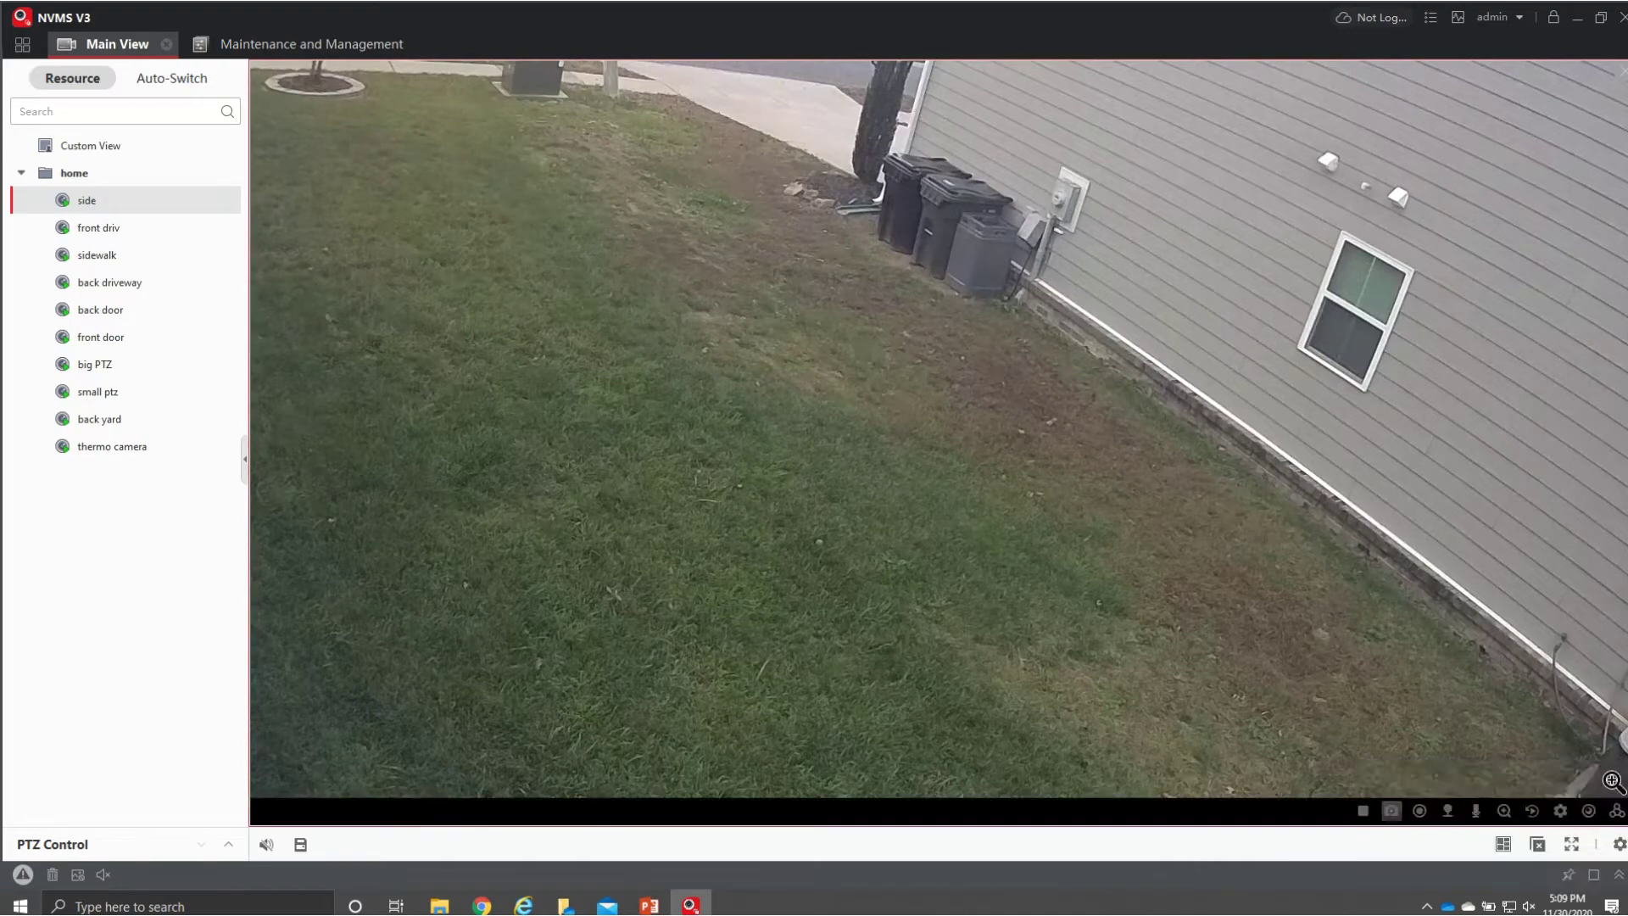
- Review the Image settings, leaving VCA rule display turned off
{"action": "left_click", "coordinate": [1620, 844]}
{"action": "left_click", "coordinate": [1353, 116]}
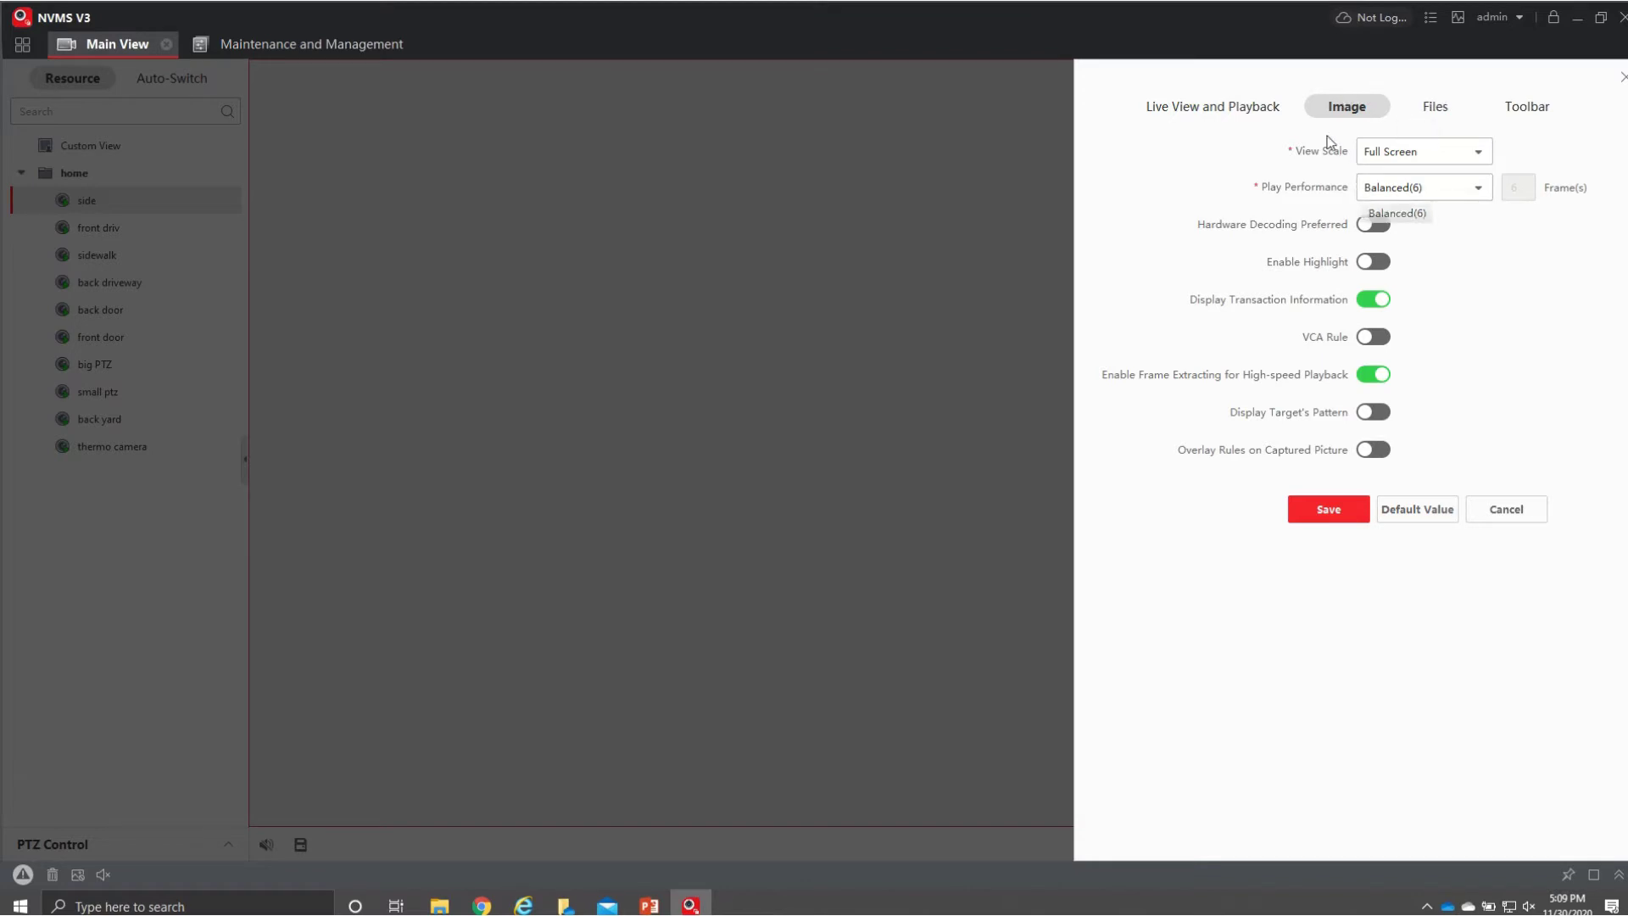
{"action": "left_click", "coordinate": [1367, 339]}
{"action": "left_click", "coordinate": [1366, 341]}
- Set the video file saving path to This PC > Videos
{"action": "left_click", "coordinate": [1438, 117]}
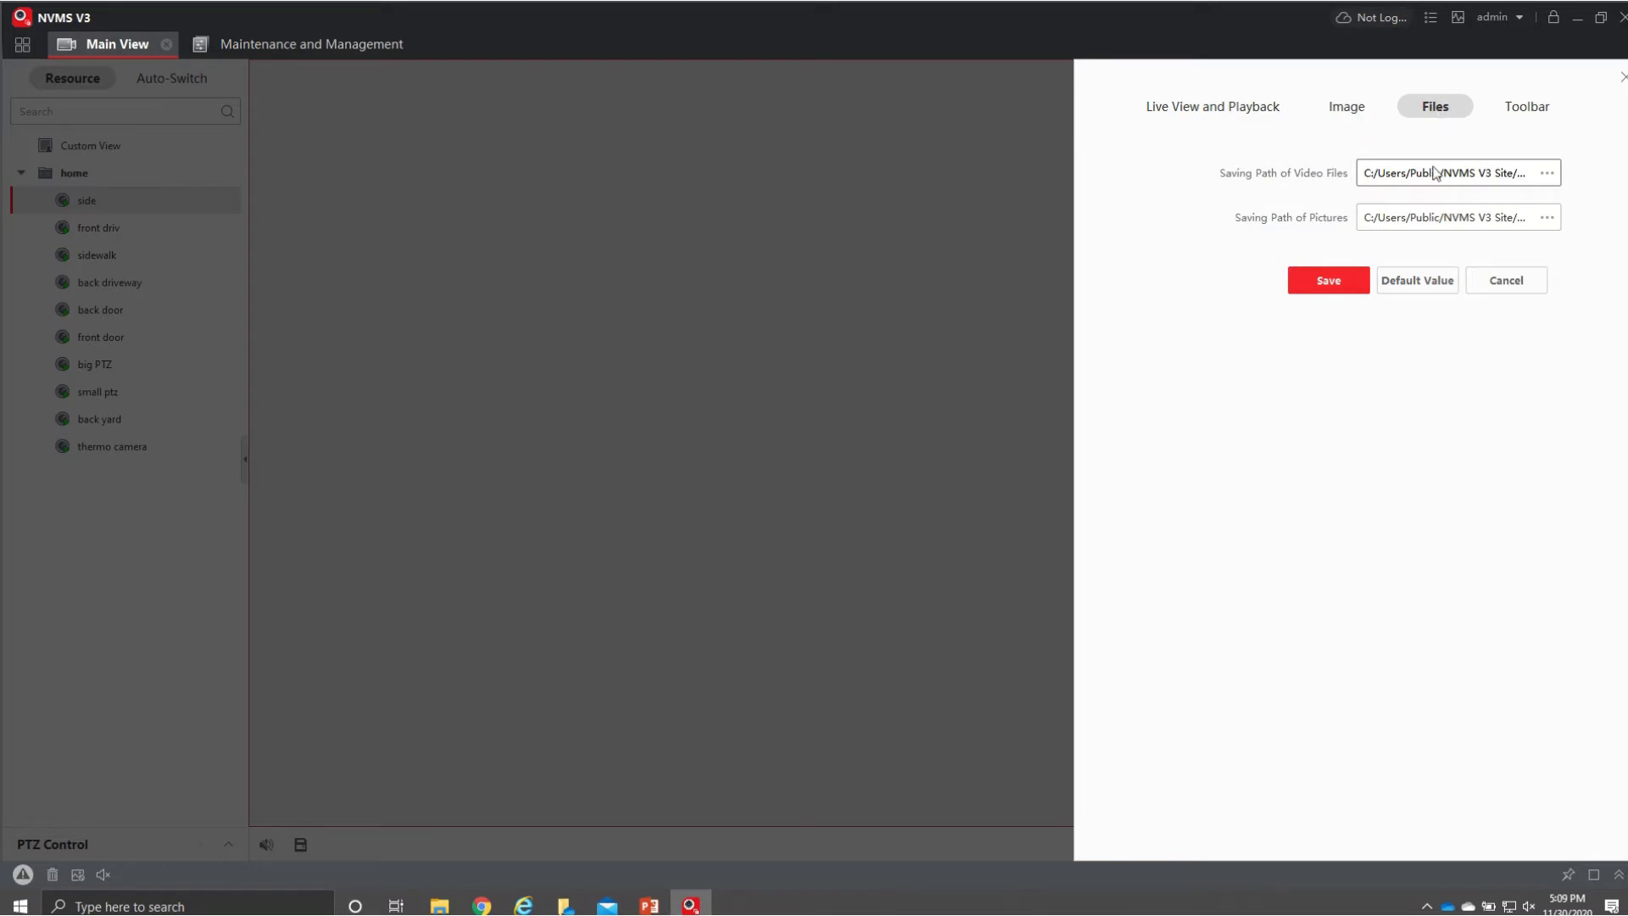
{"action": "left_click", "coordinate": [1547, 173]}
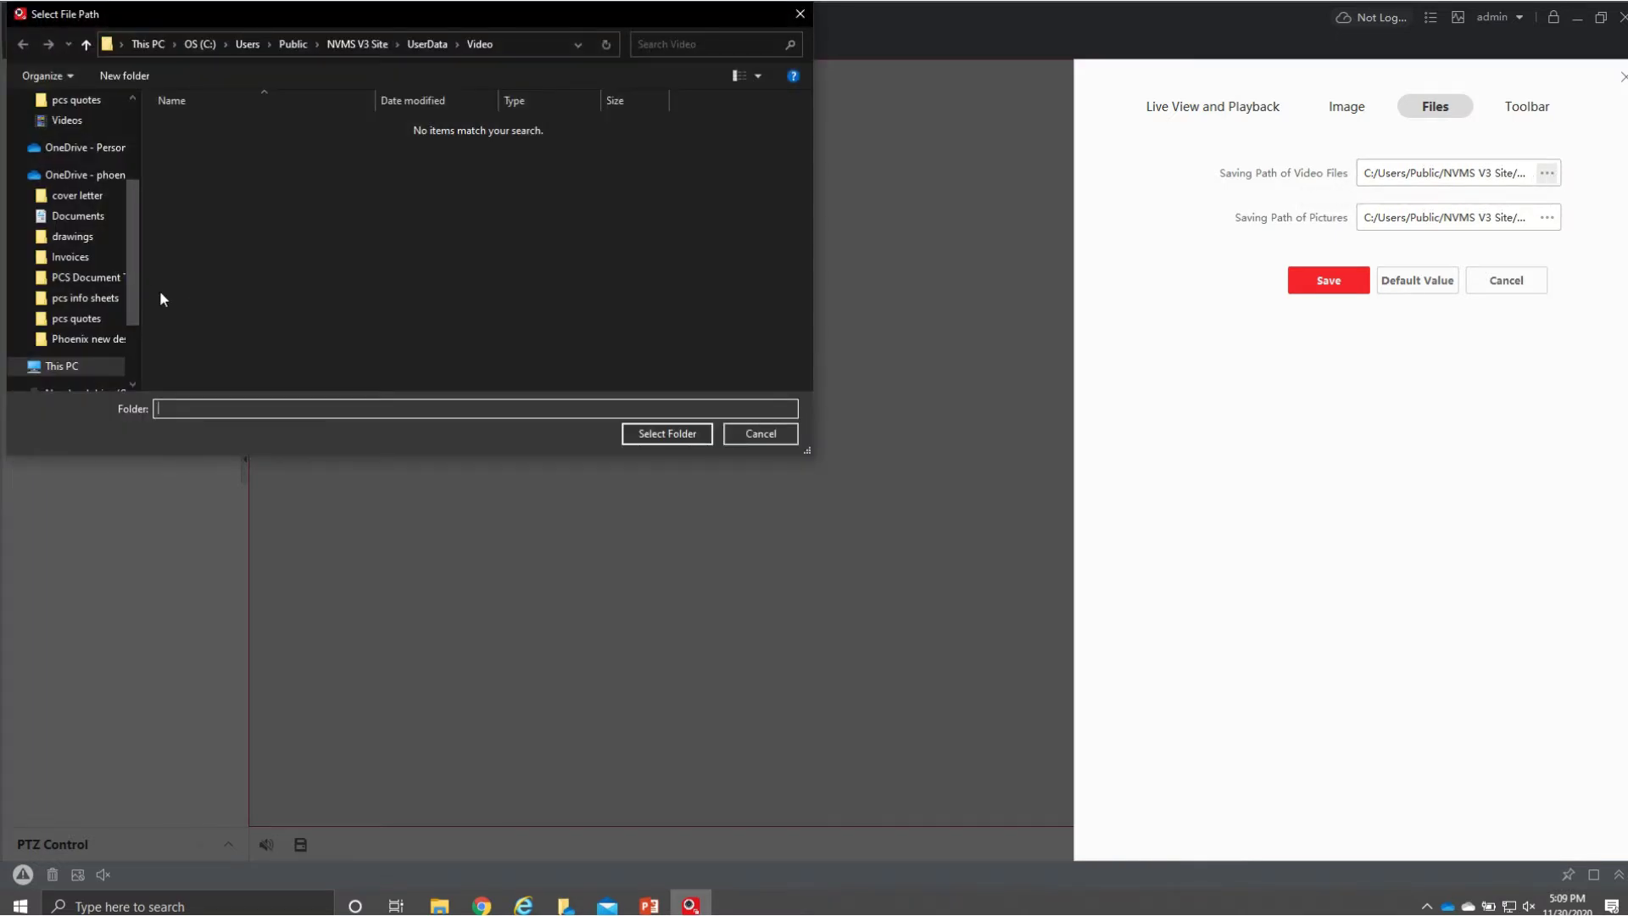
{"action": "scroll", "coordinate": [119, 285], "scroll_direction": "down", "scroll_amount": 3}
{"action": "scroll", "coordinate": [119, 284], "scroll_direction": "up", "scroll_amount": 2}
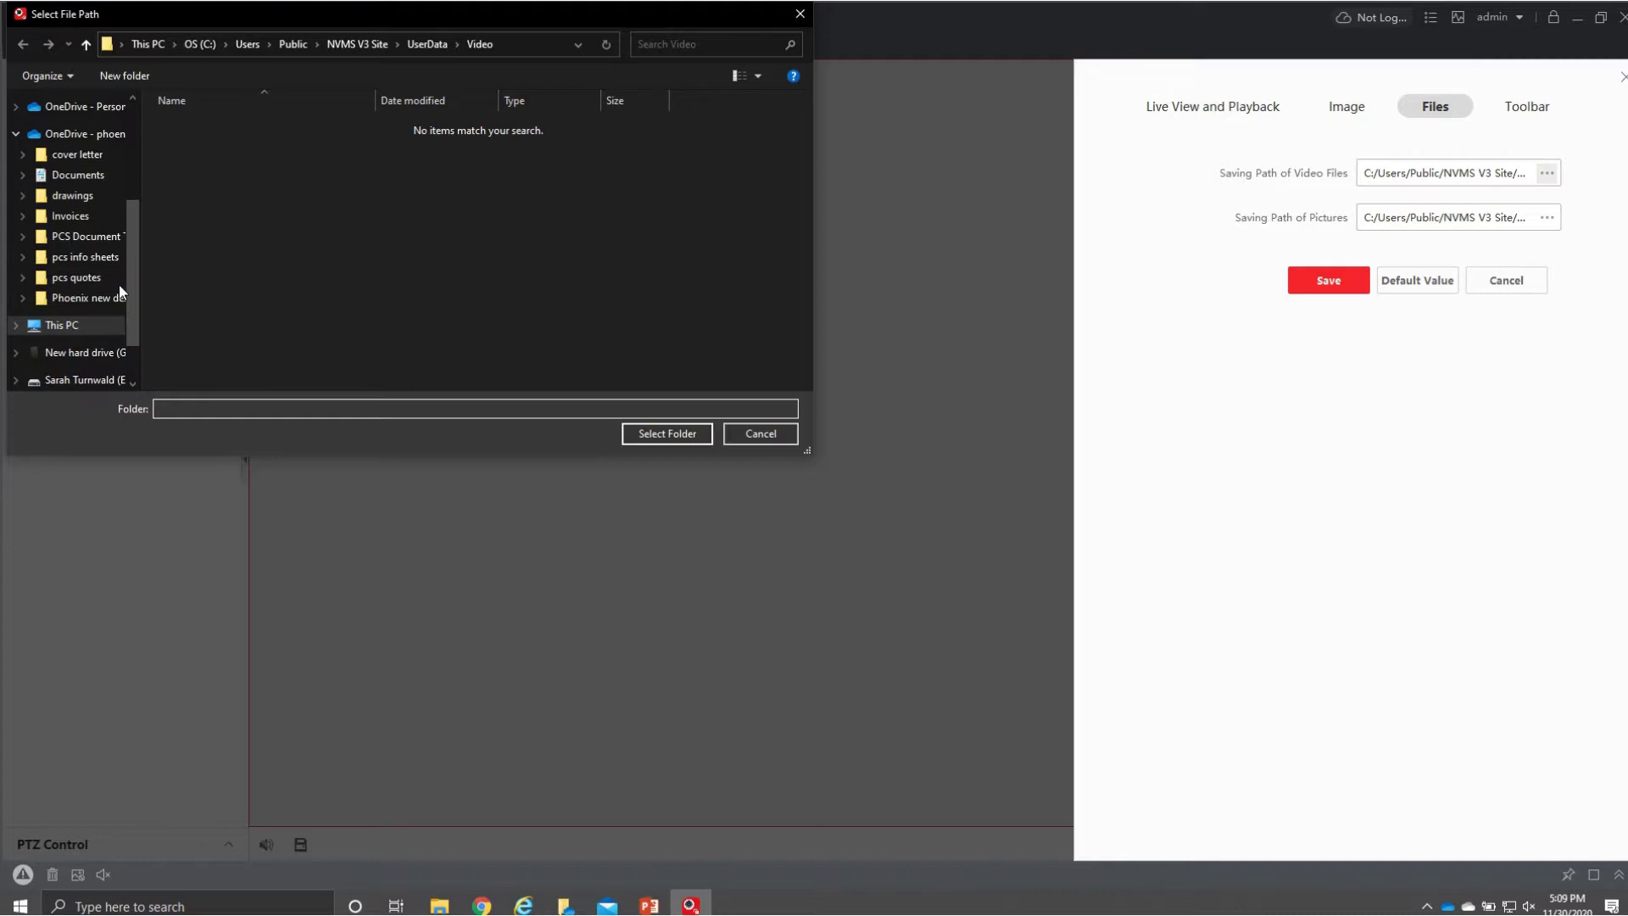
{"action": "scroll", "coordinate": [119, 283], "scroll_direction": "down", "scroll_amount": 2}
{"action": "left_click", "coordinate": [85, 249]}
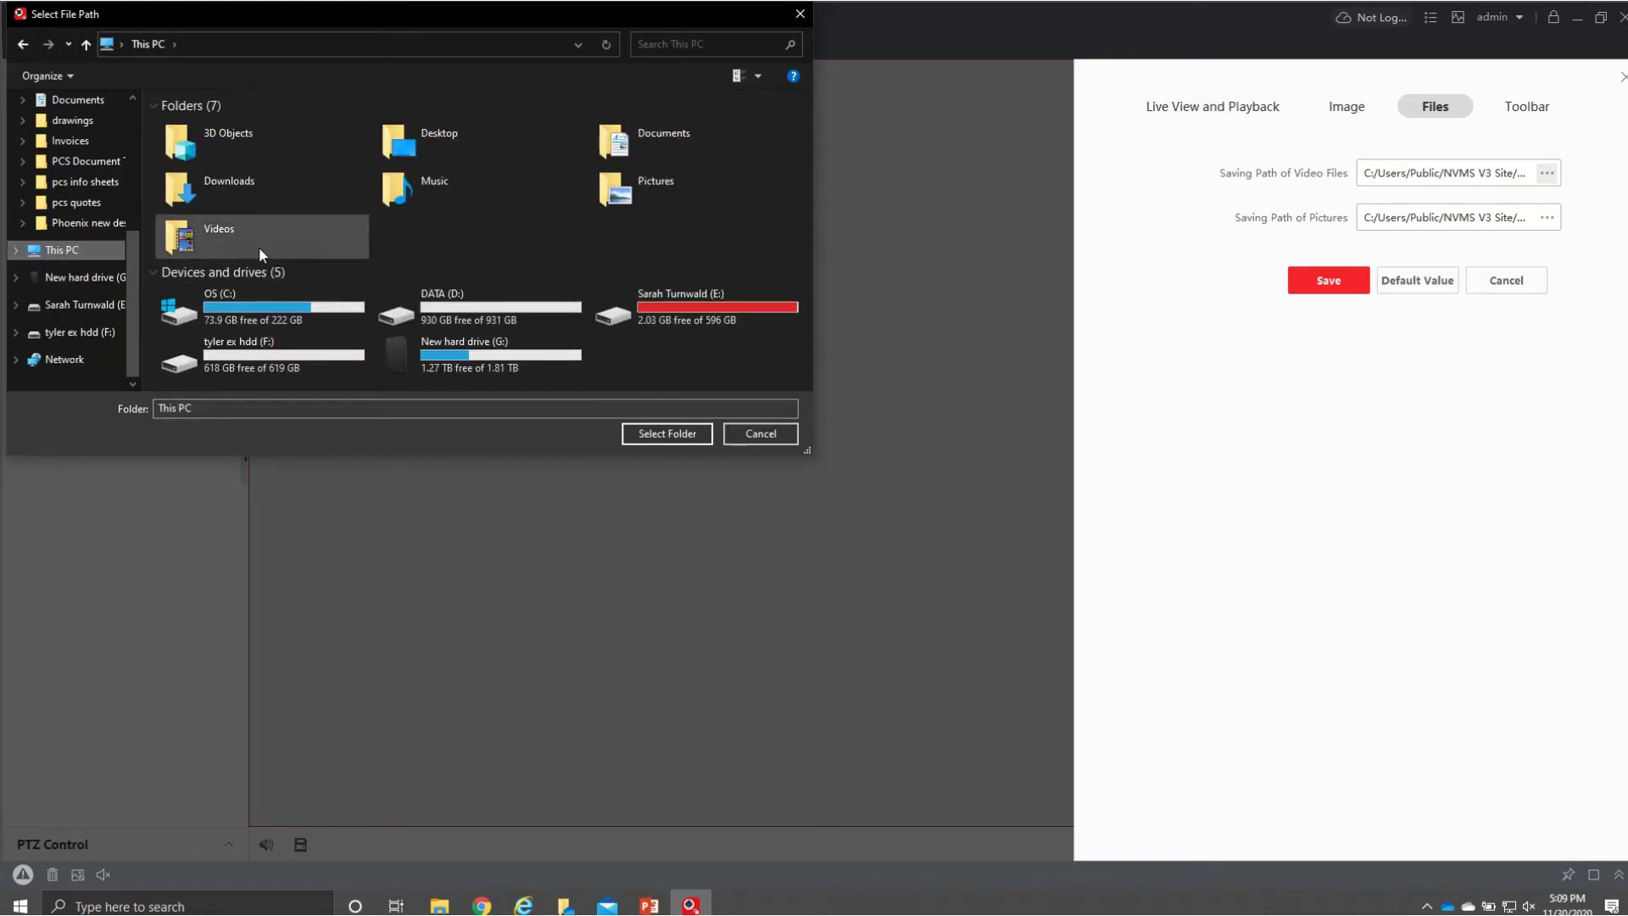
{"action": "double_click", "coordinate": [258, 245]}
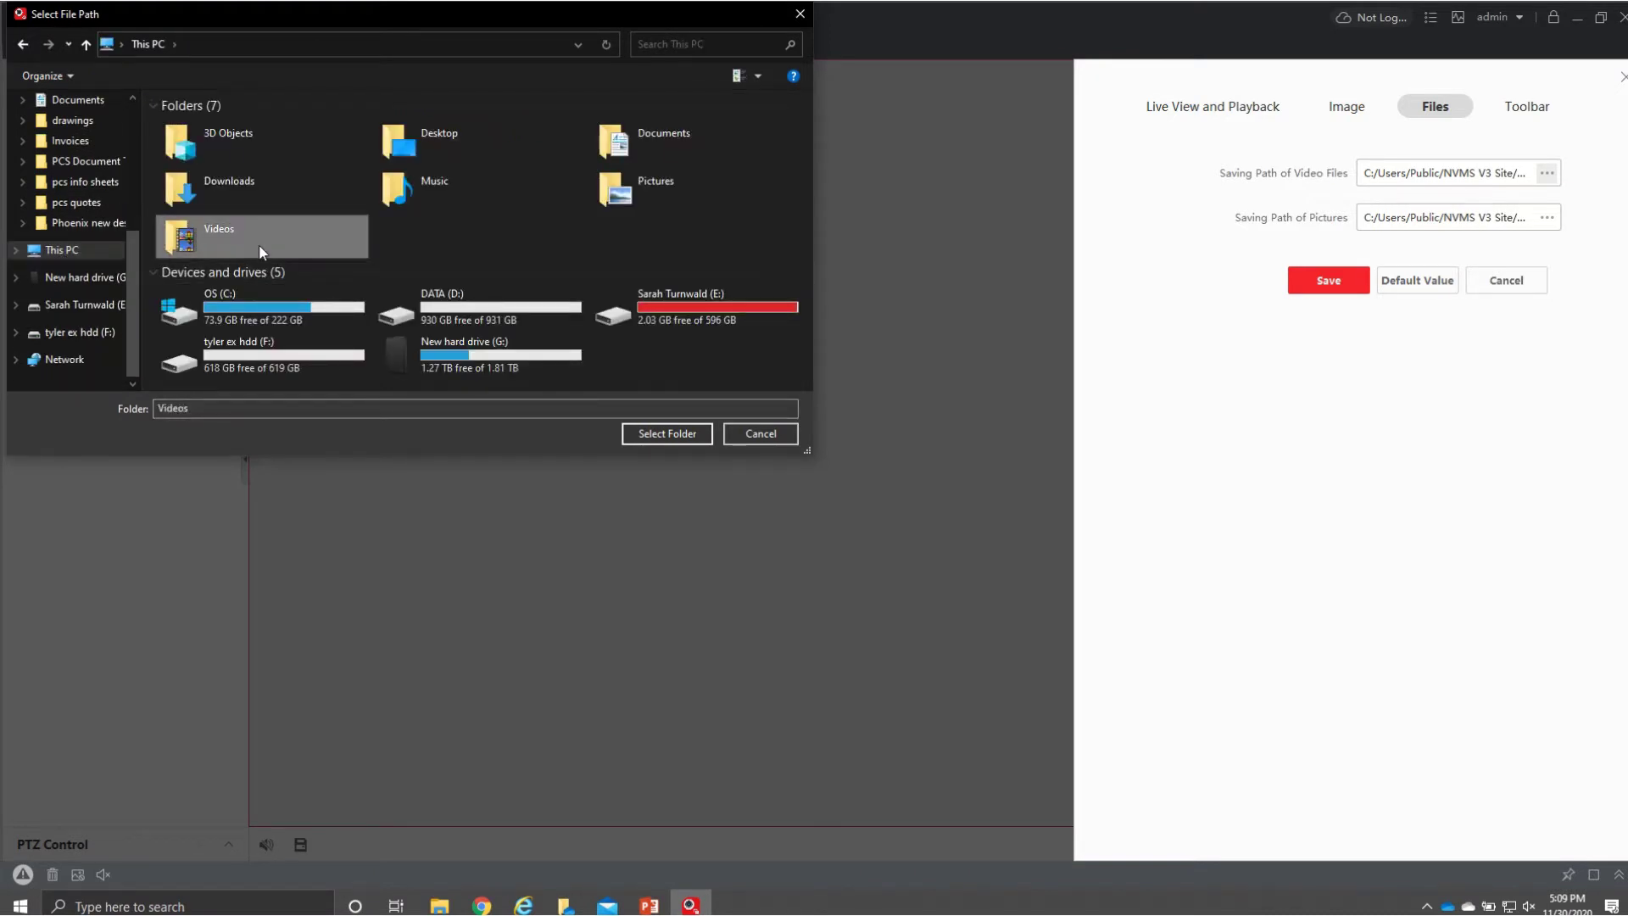
{"action": "left_click", "coordinate": [693, 432]}
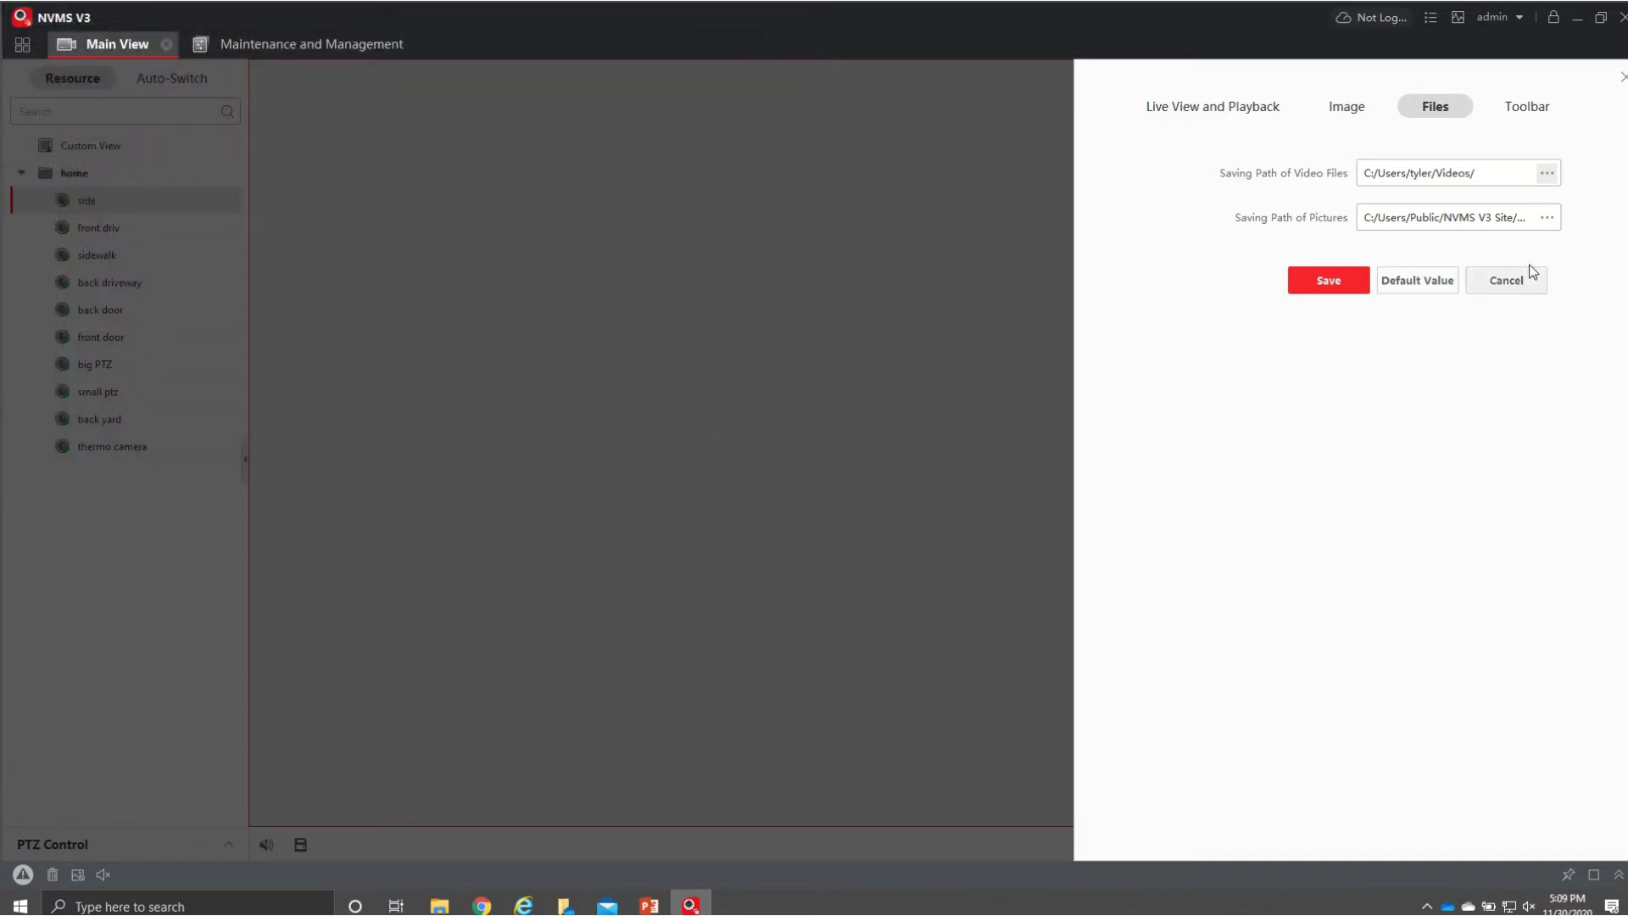
- Set the picture saving path to the Videos folder and save the Files settings
{"action": "left_click", "coordinate": [1547, 218]}
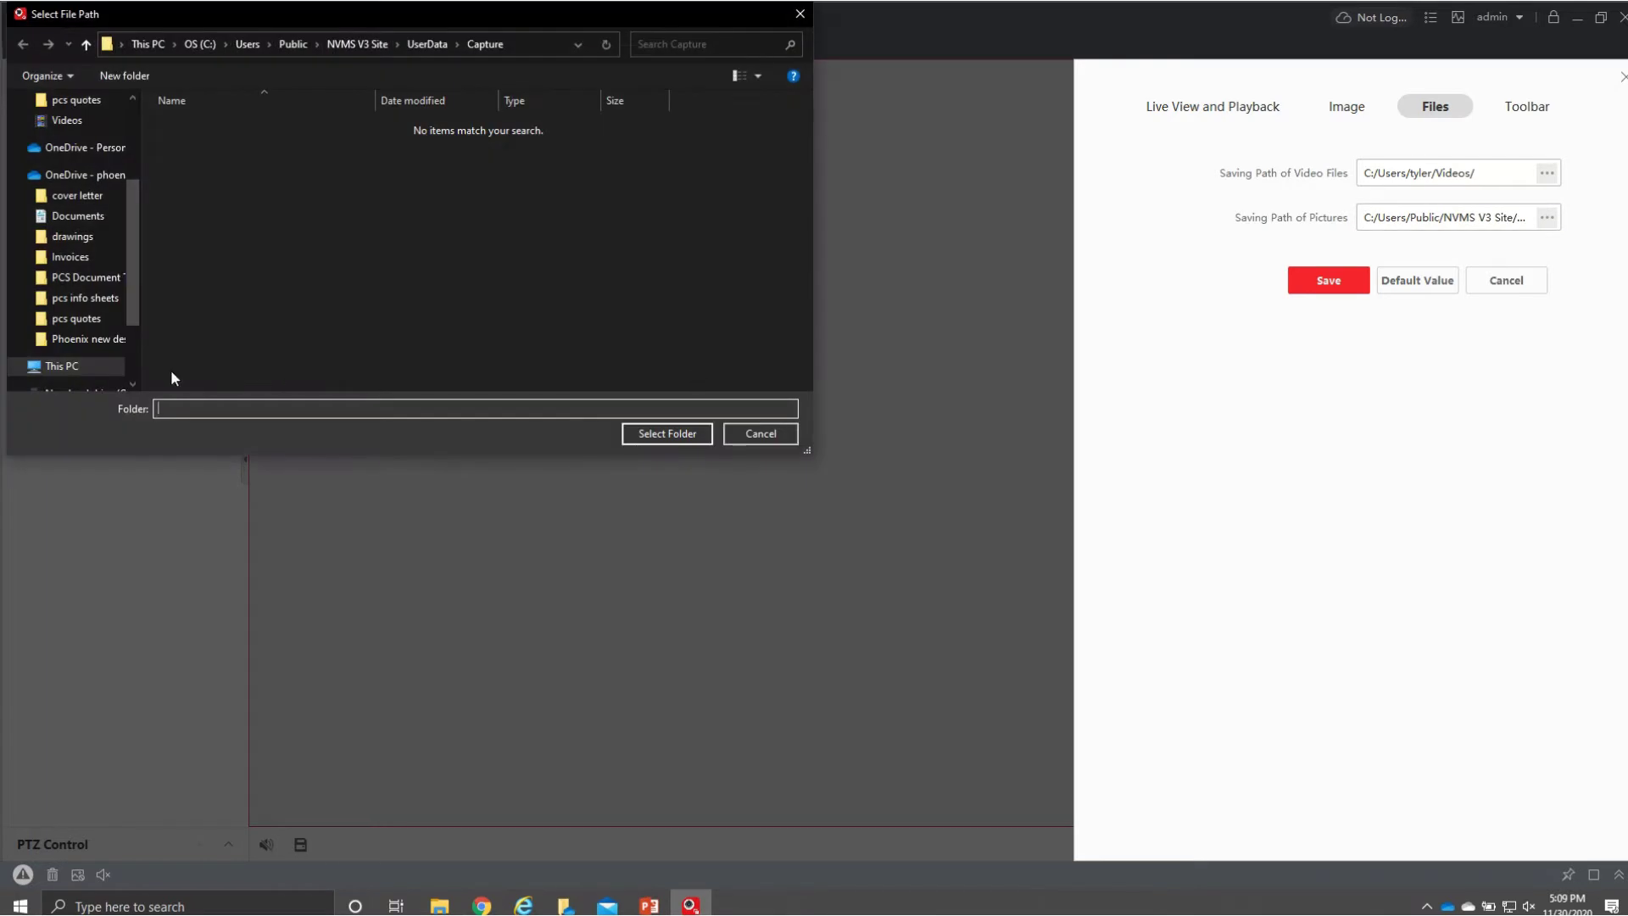
{"action": "left_click", "coordinate": [98, 368]}
{"action": "left_click", "coordinate": [262, 243]}
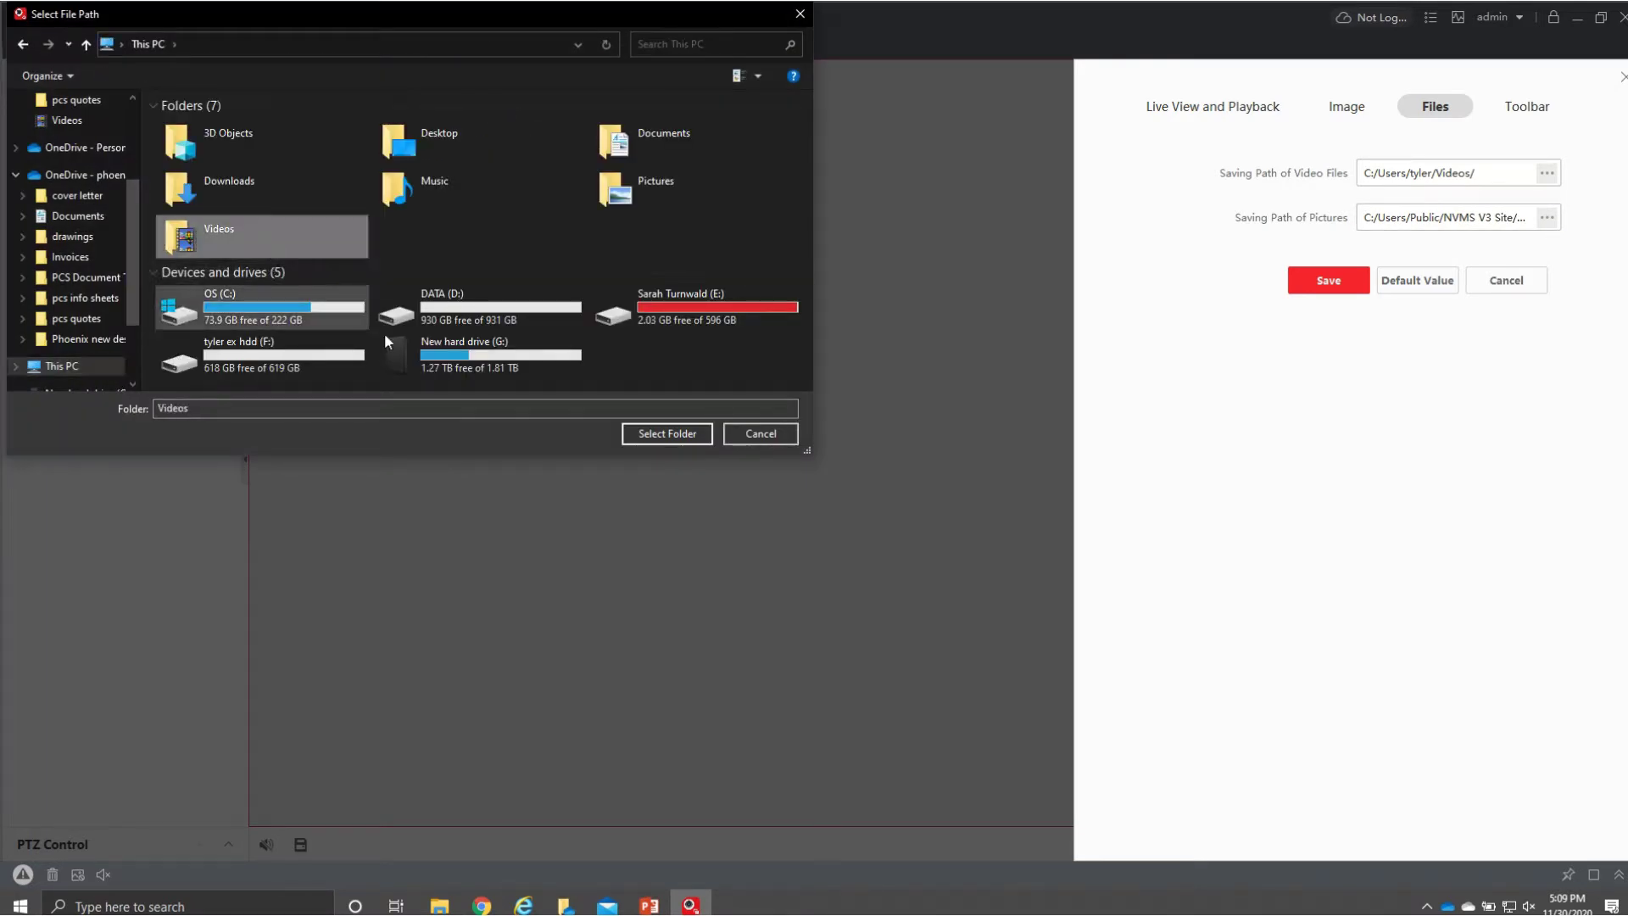
{"action": "left_click", "coordinate": [702, 435]}
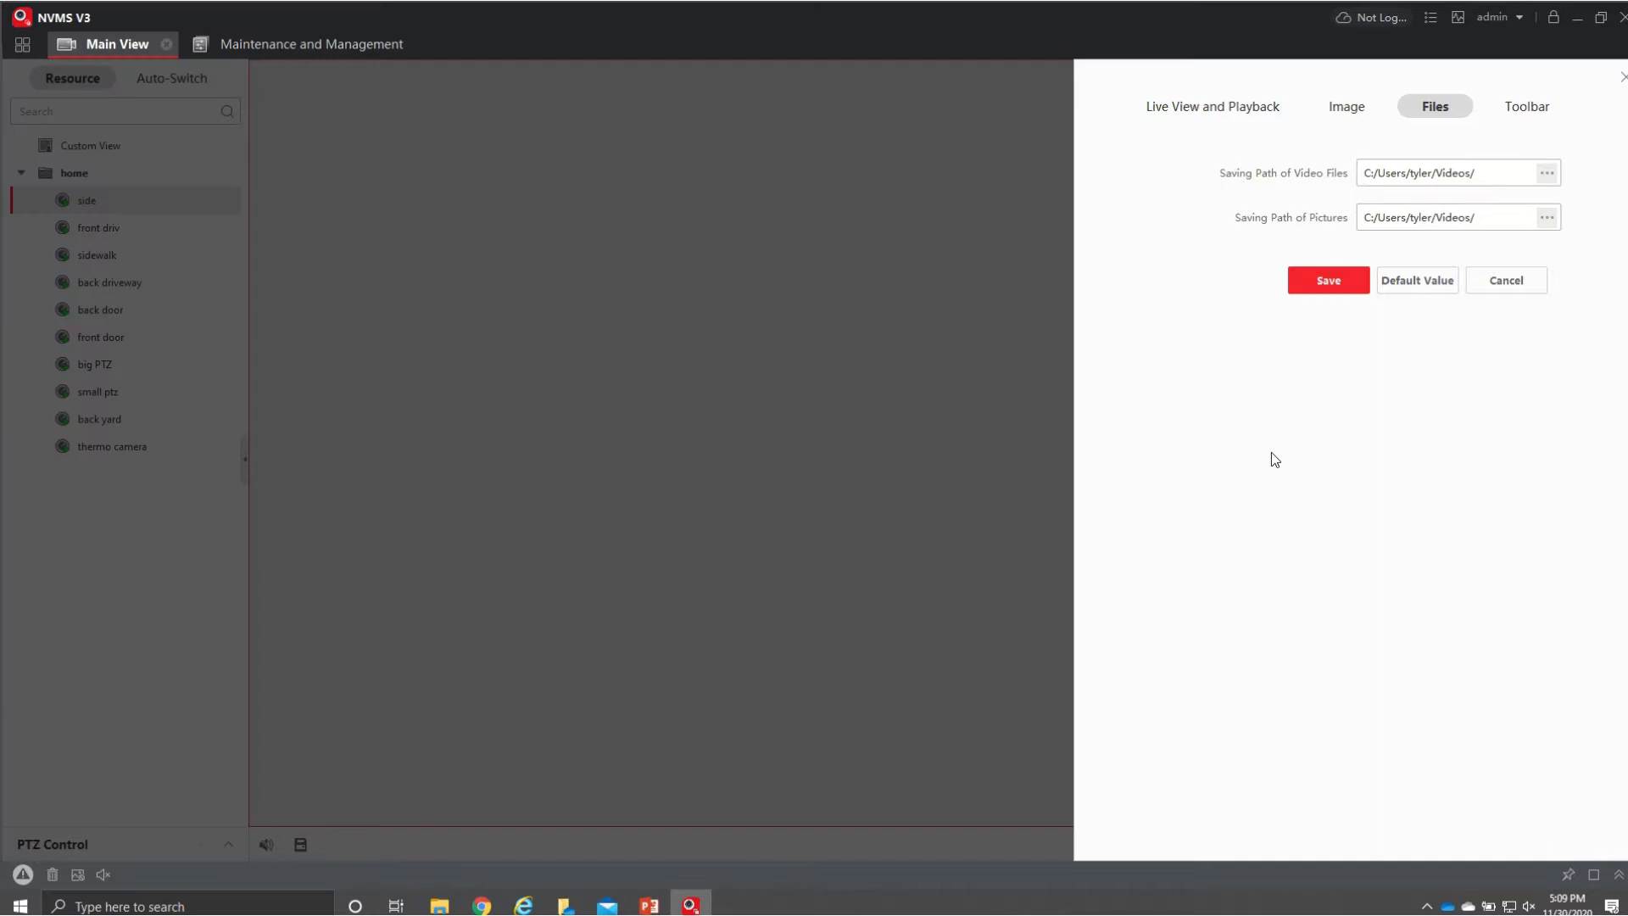
{"action": "left_click", "coordinate": [1356, 288]}
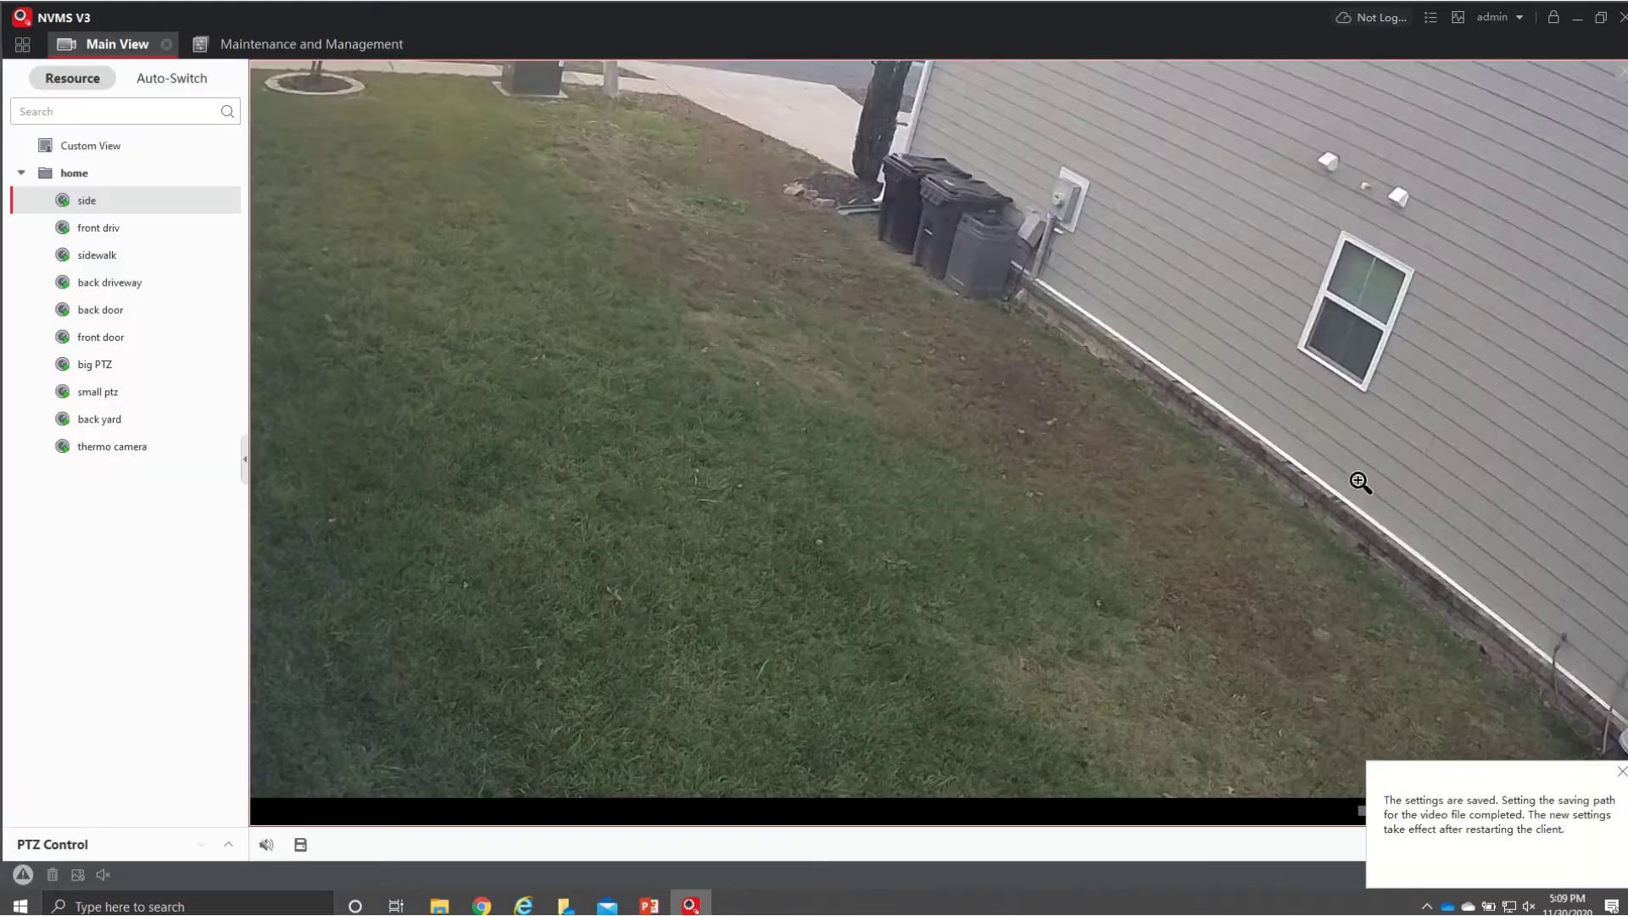
- Exit digital zoom to restore the side camera's wide view and capture a JPG snapshot
{"action": "left_click", "coordinate": [1618, 773]}
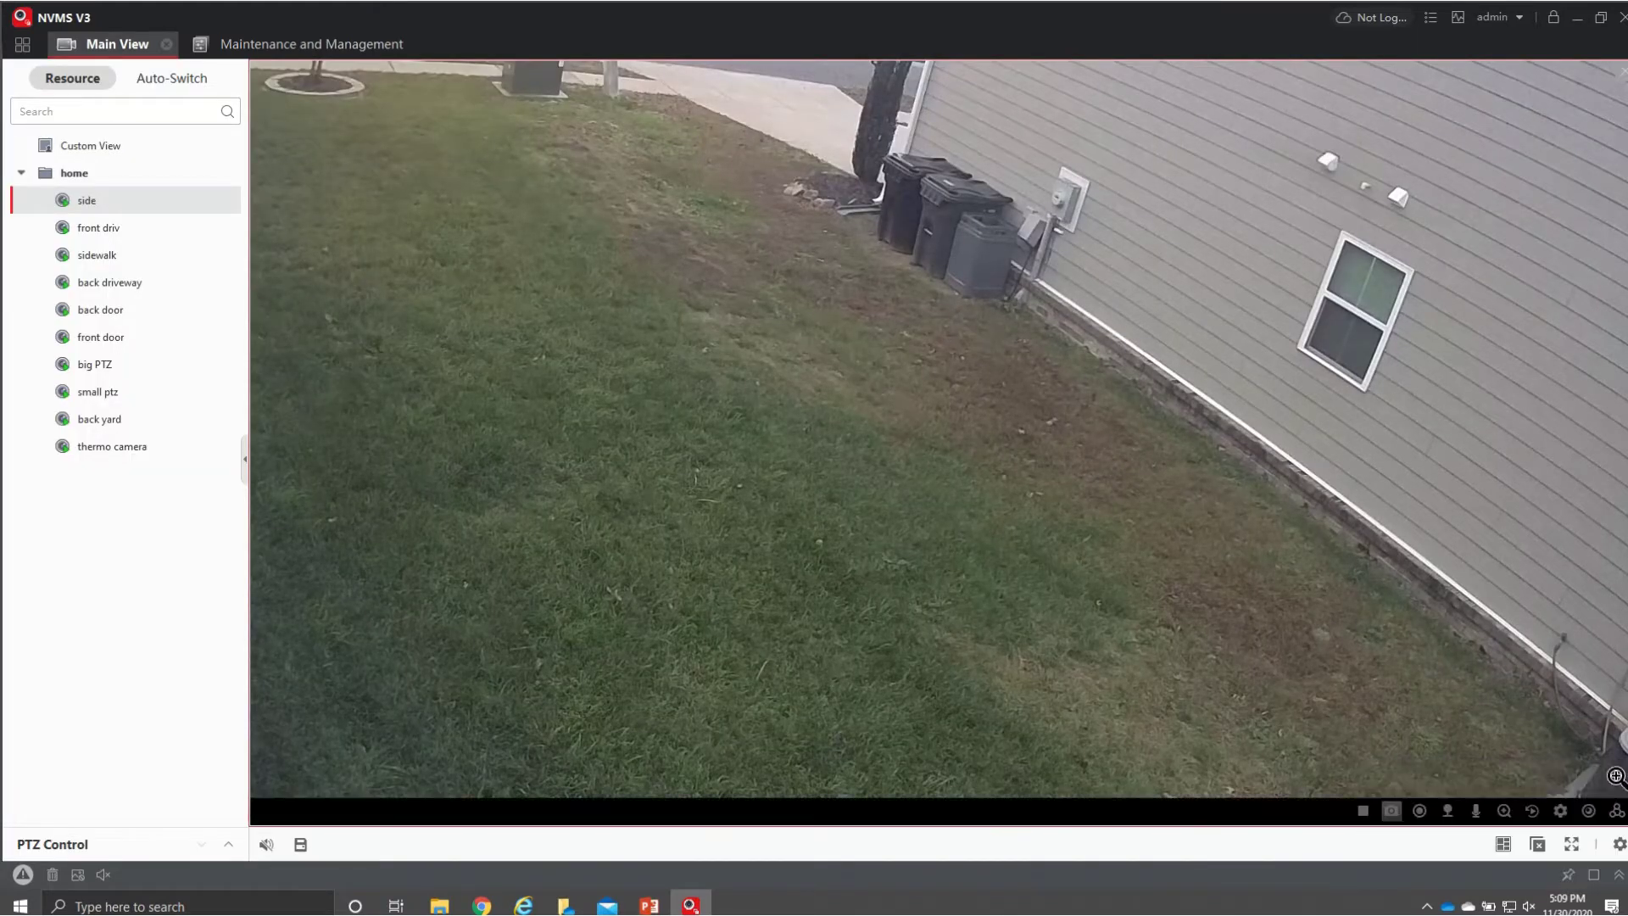
{"action": "left_click", "coordinate": [1505, 812]}
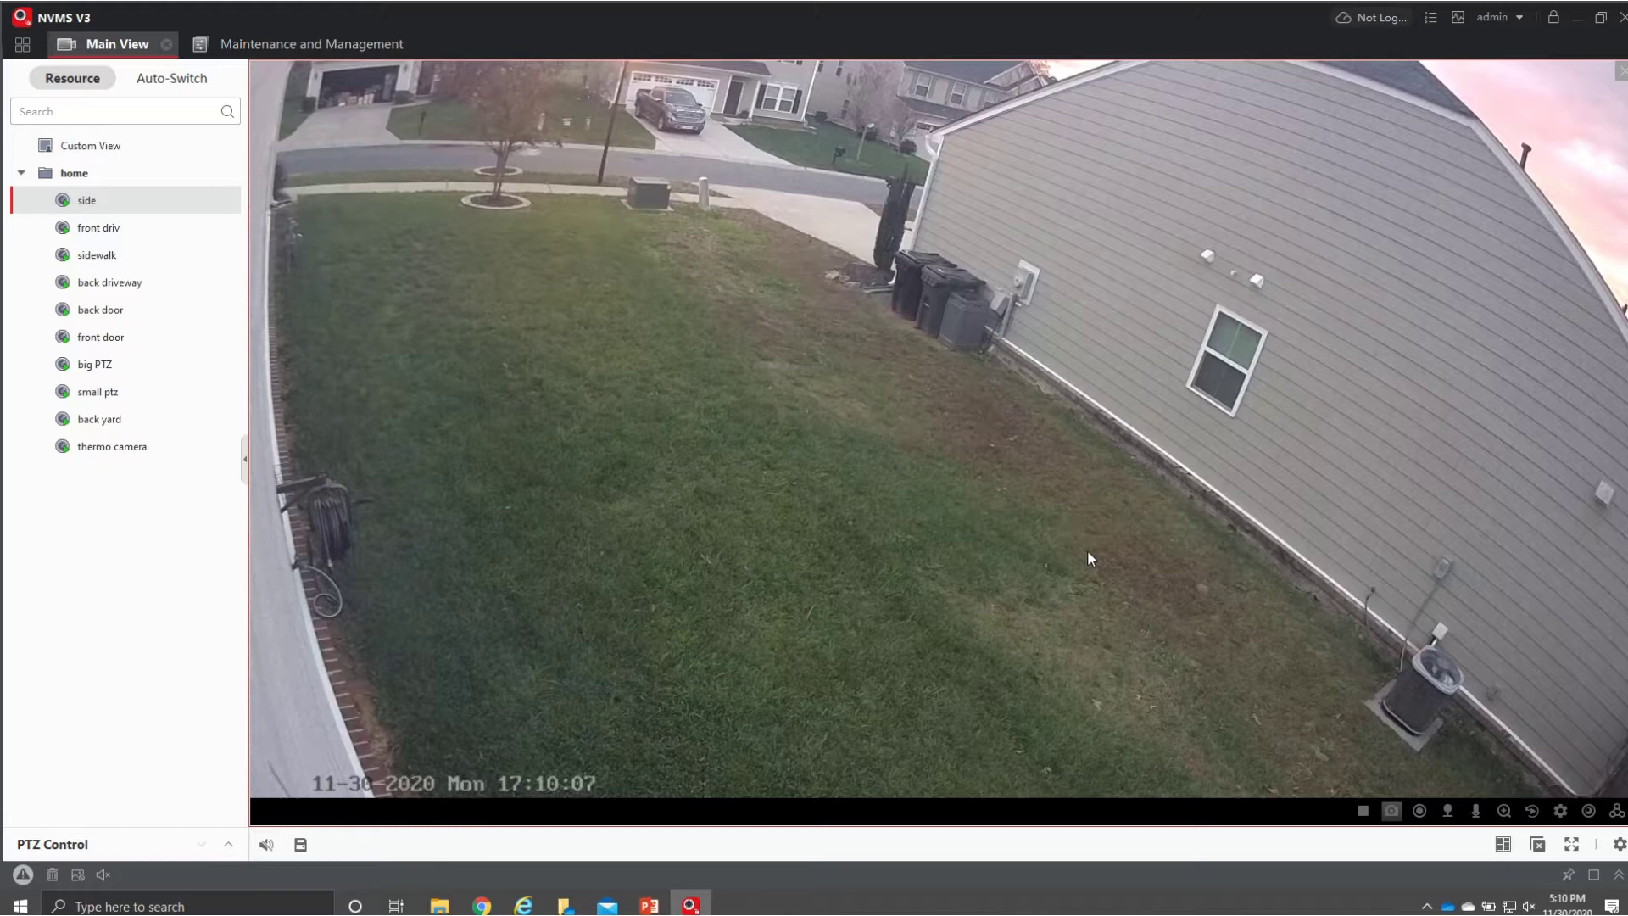
{"action": "left_click", "coordinate": [1390, 811]}
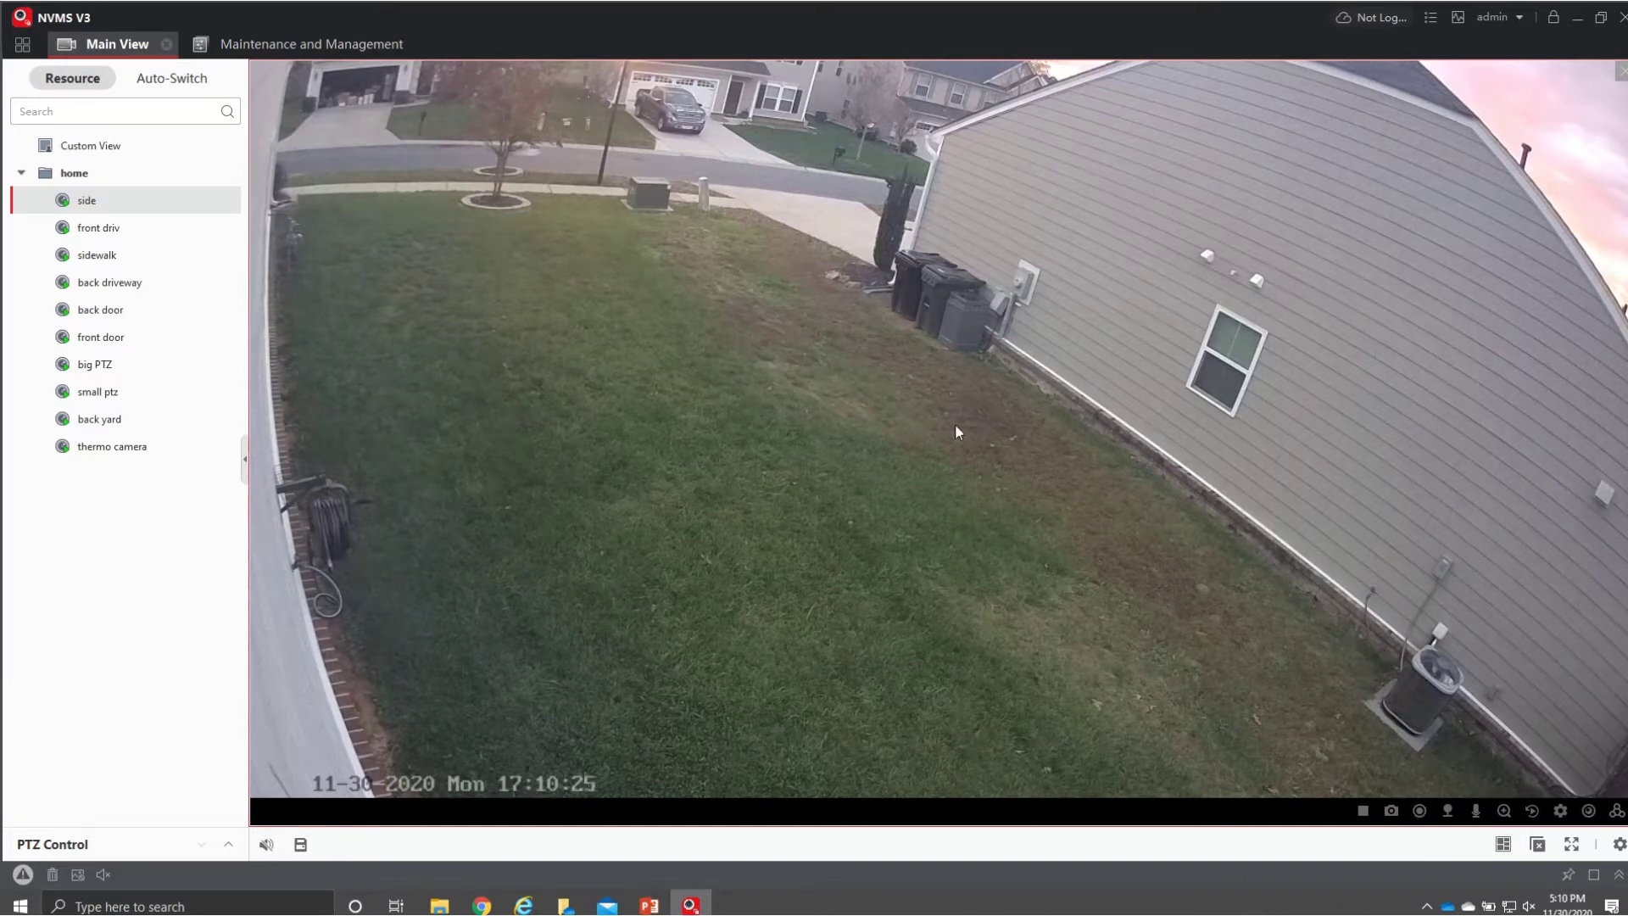
- Return to the camera grid and show the back door camera at full size
{"action": "right_click", "coordinate": [655, 276]}
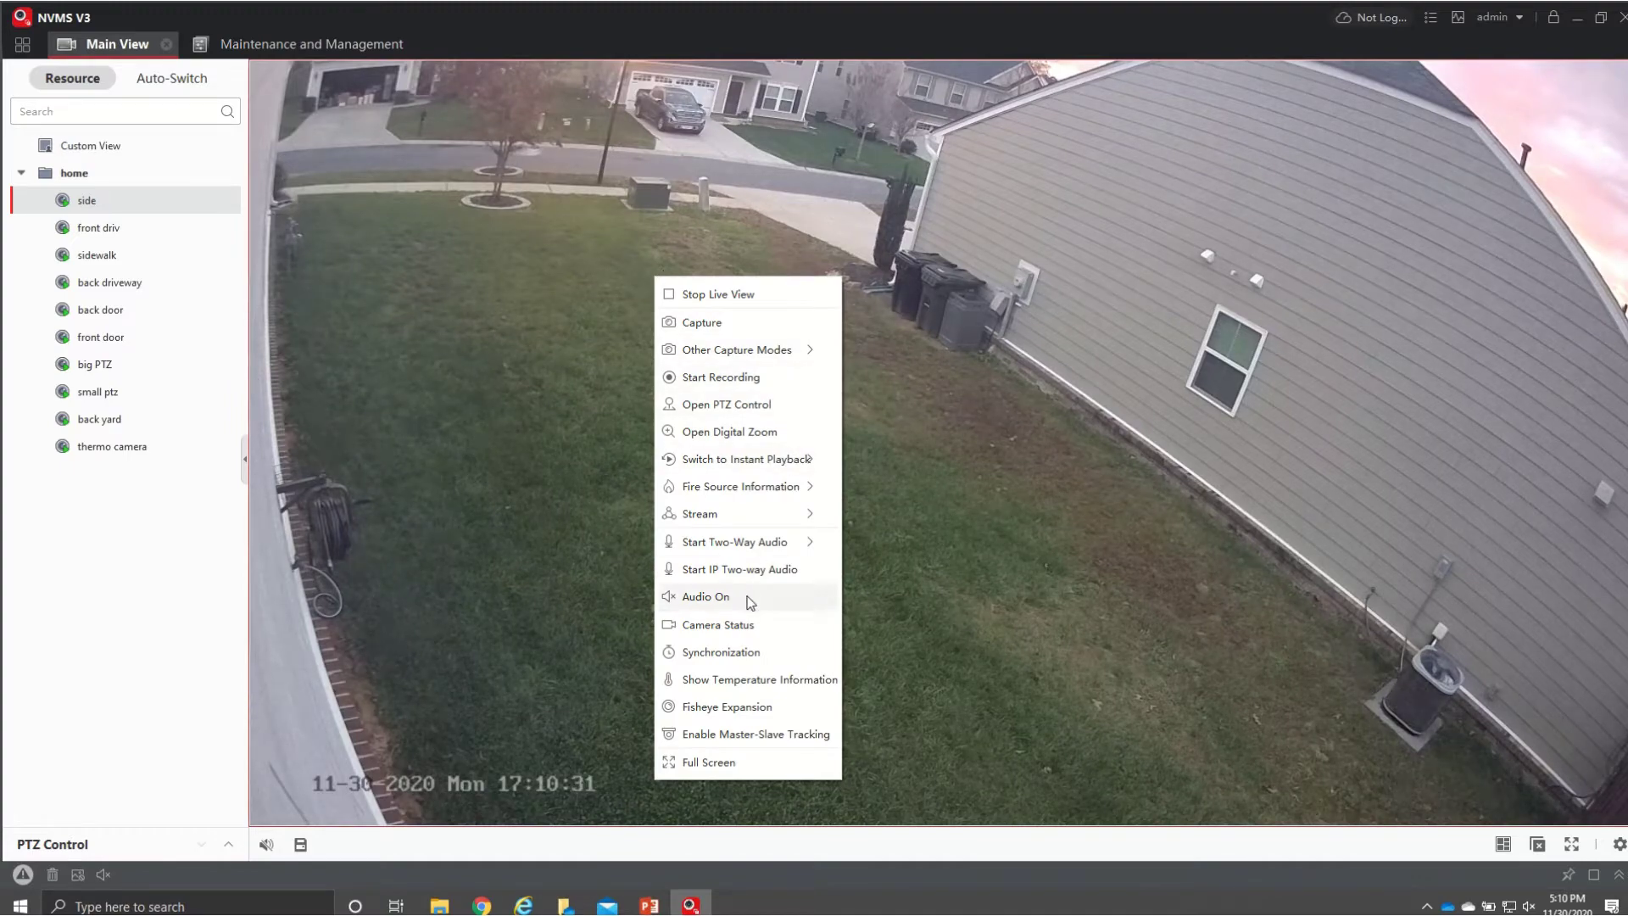
{"action": "left_click", "coordinate": [1067, 472]}
{"action": "double_click", "coordinate": [958, 429]}
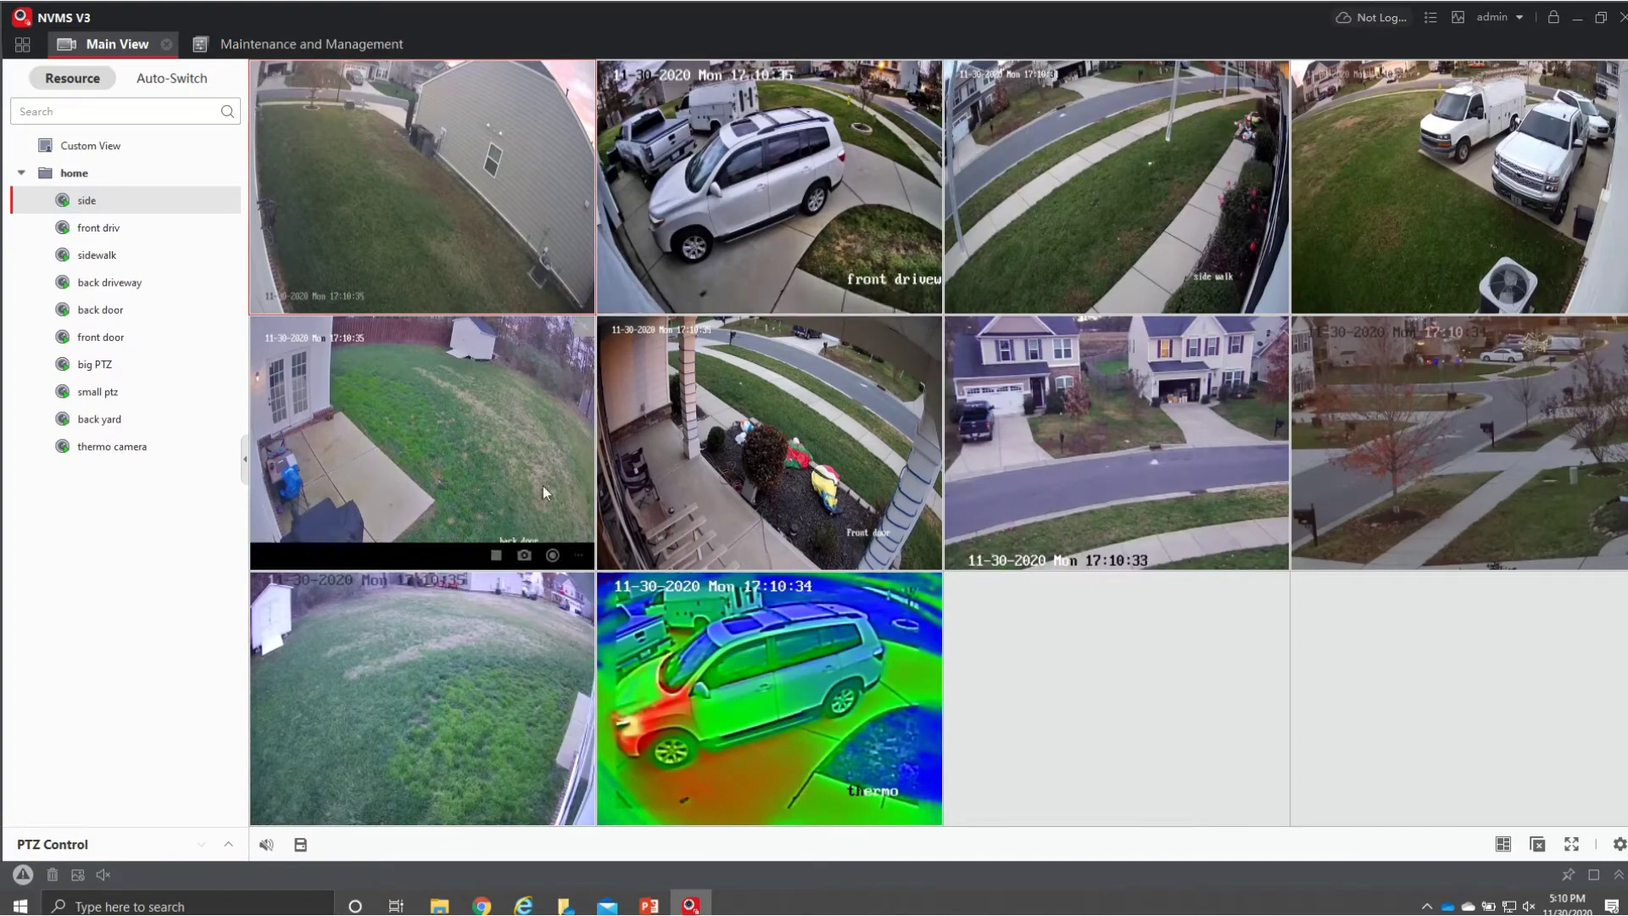
{"action": "double_click", "coordinate": [543, 485]}
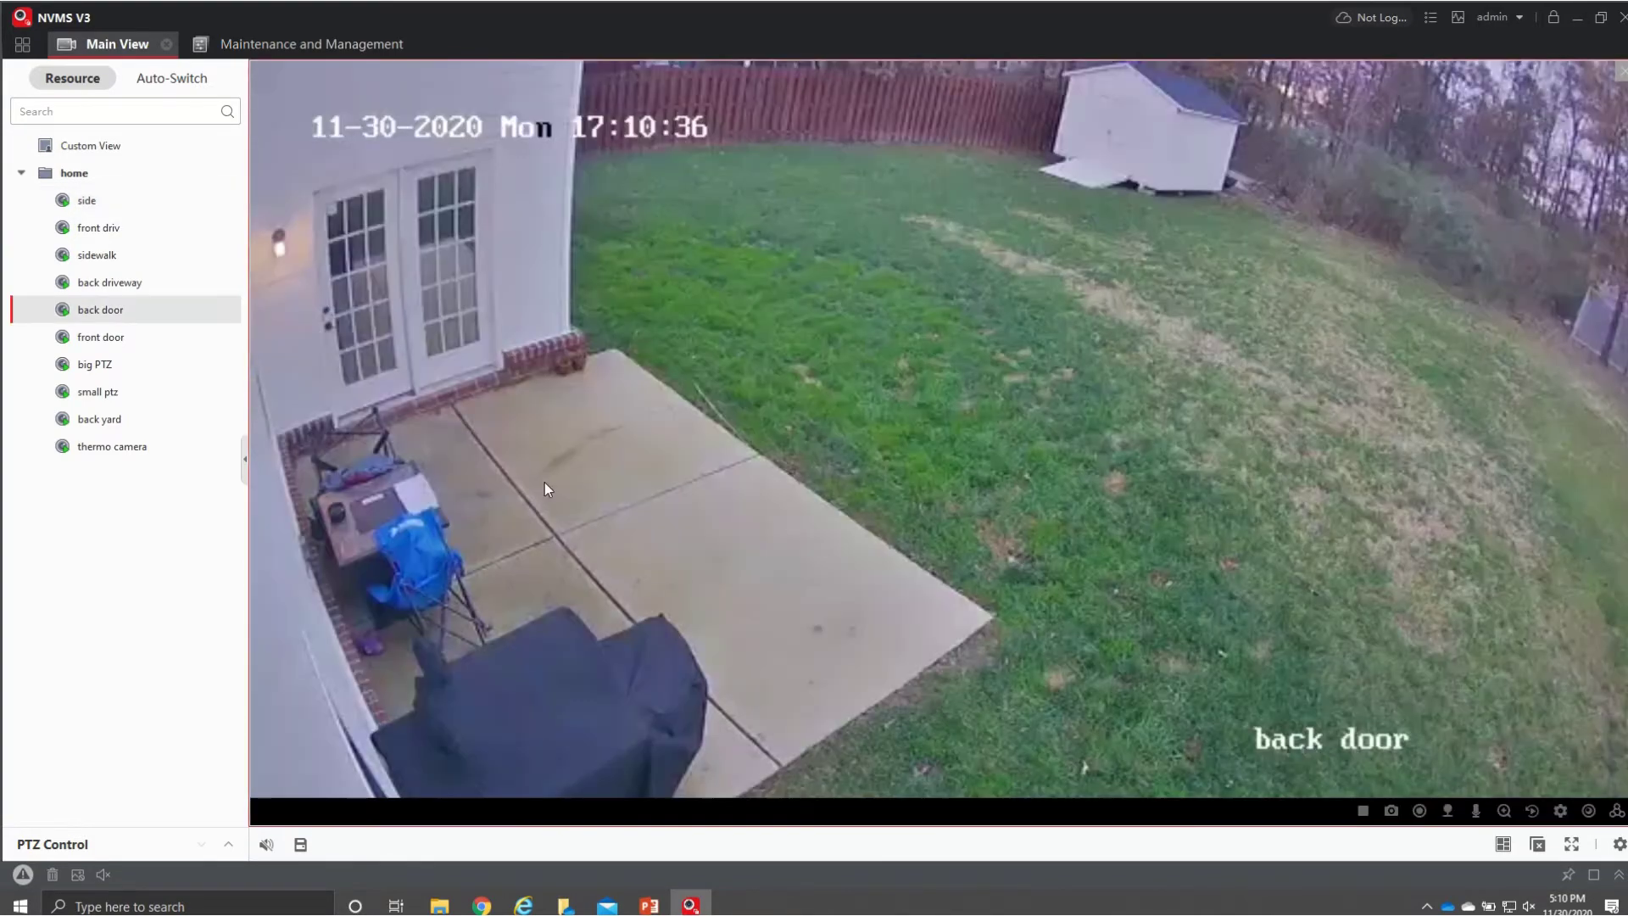
- Turn the back door camera's audio on, then mute it again
{"action": "right_click", "coordinate": [924, 304]}
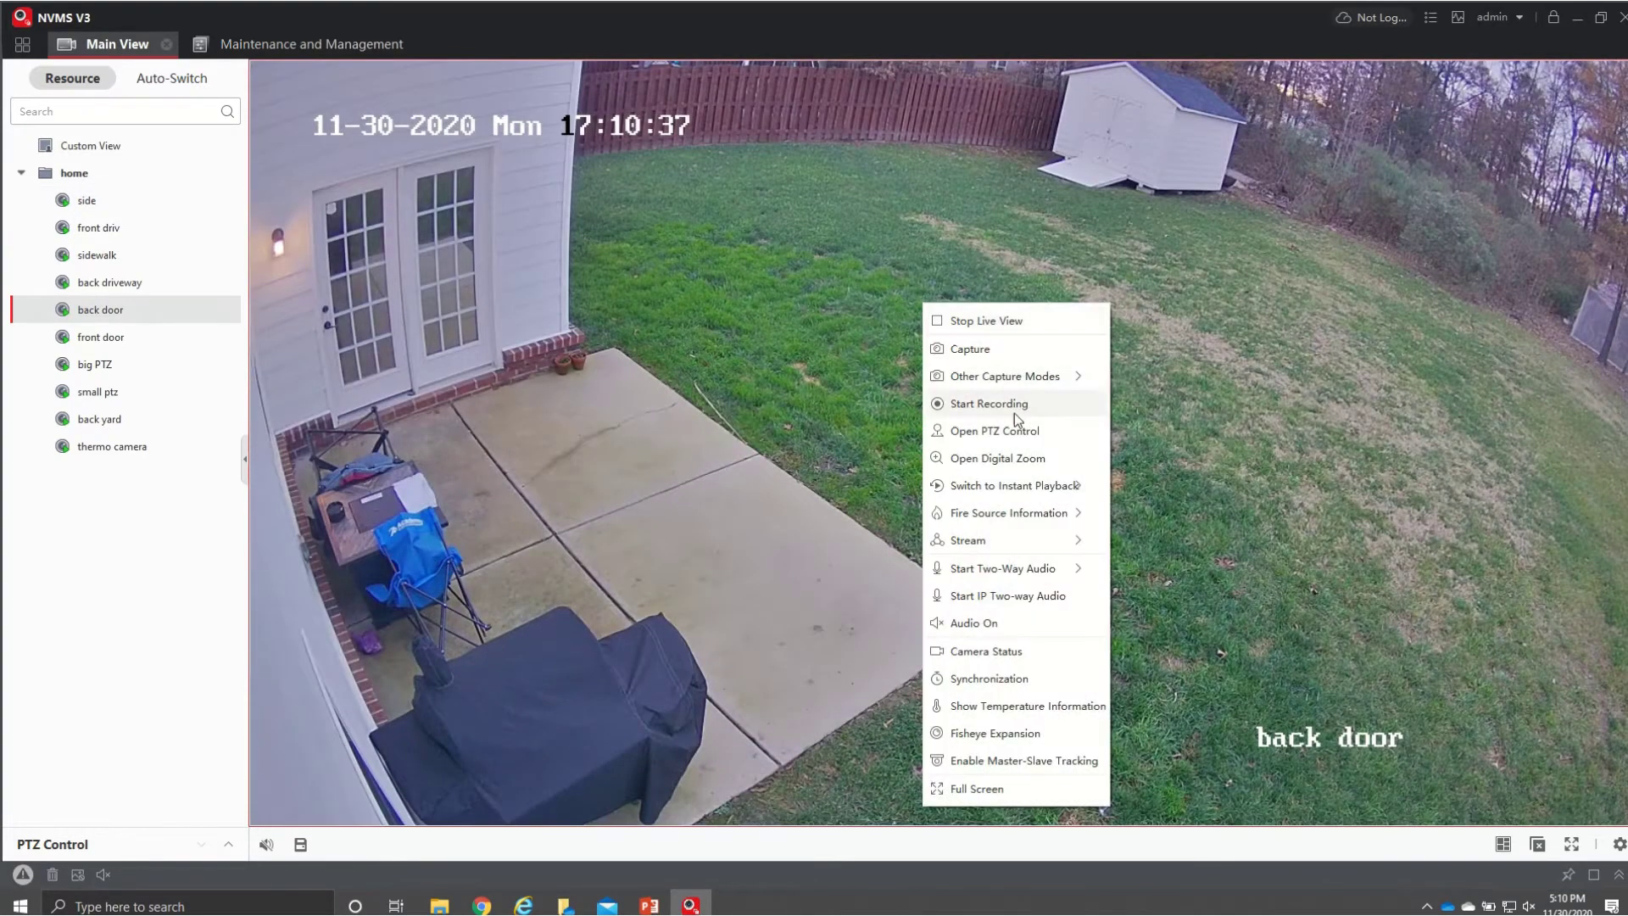
{"action": "left_click", "coordinate": [1026, 624]}
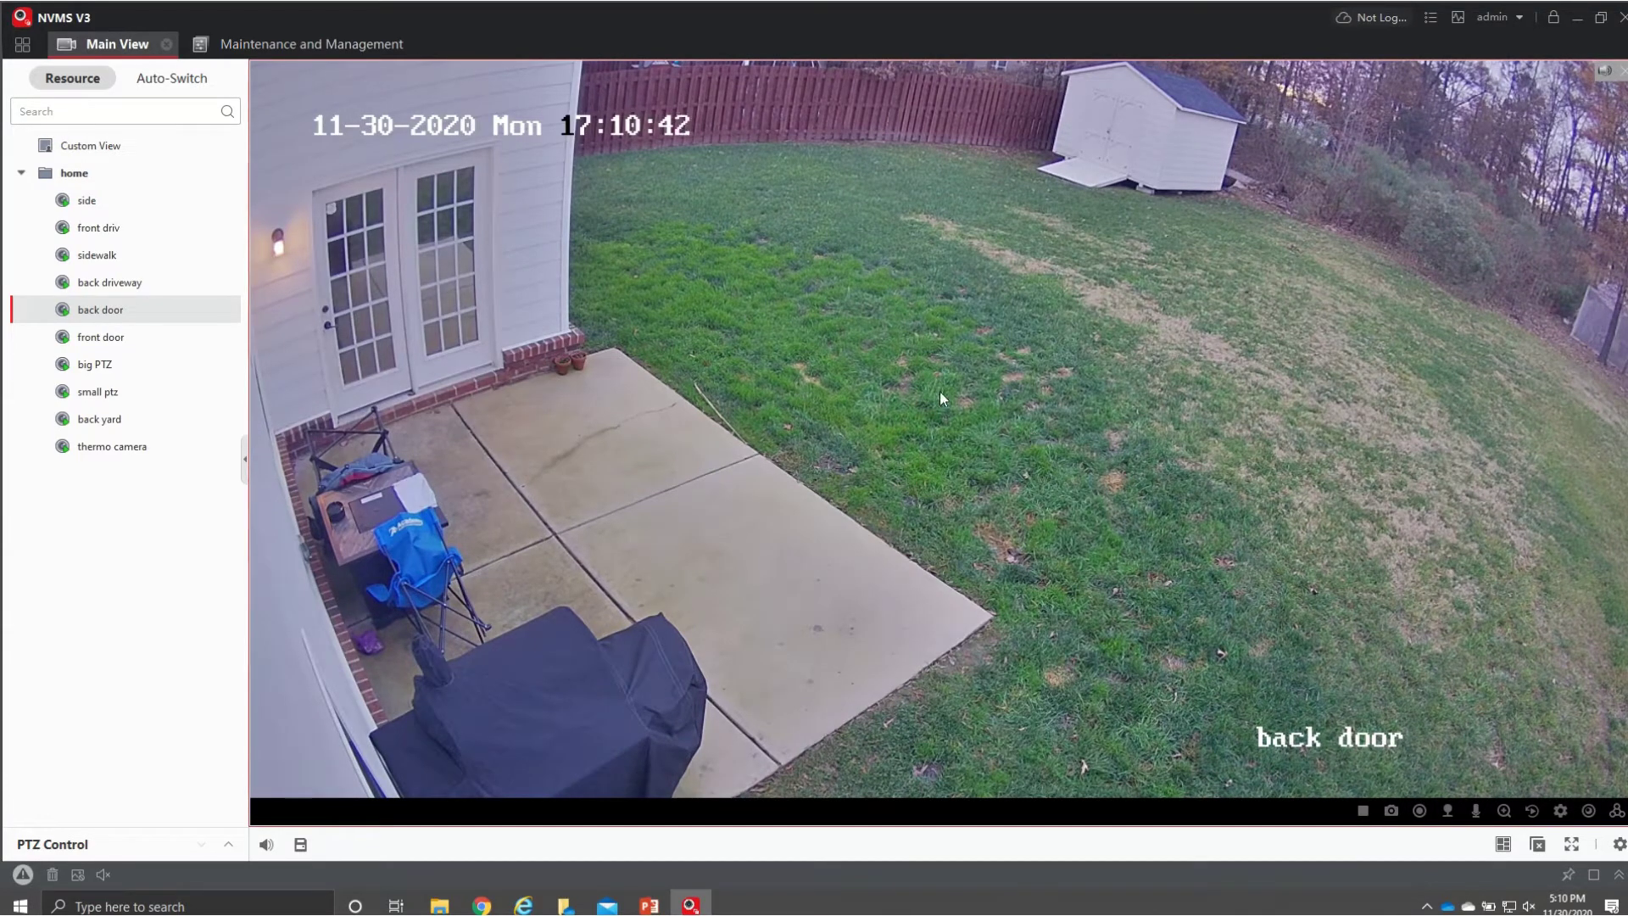
{"action": "right_click", "coordinate": [807, 283]}
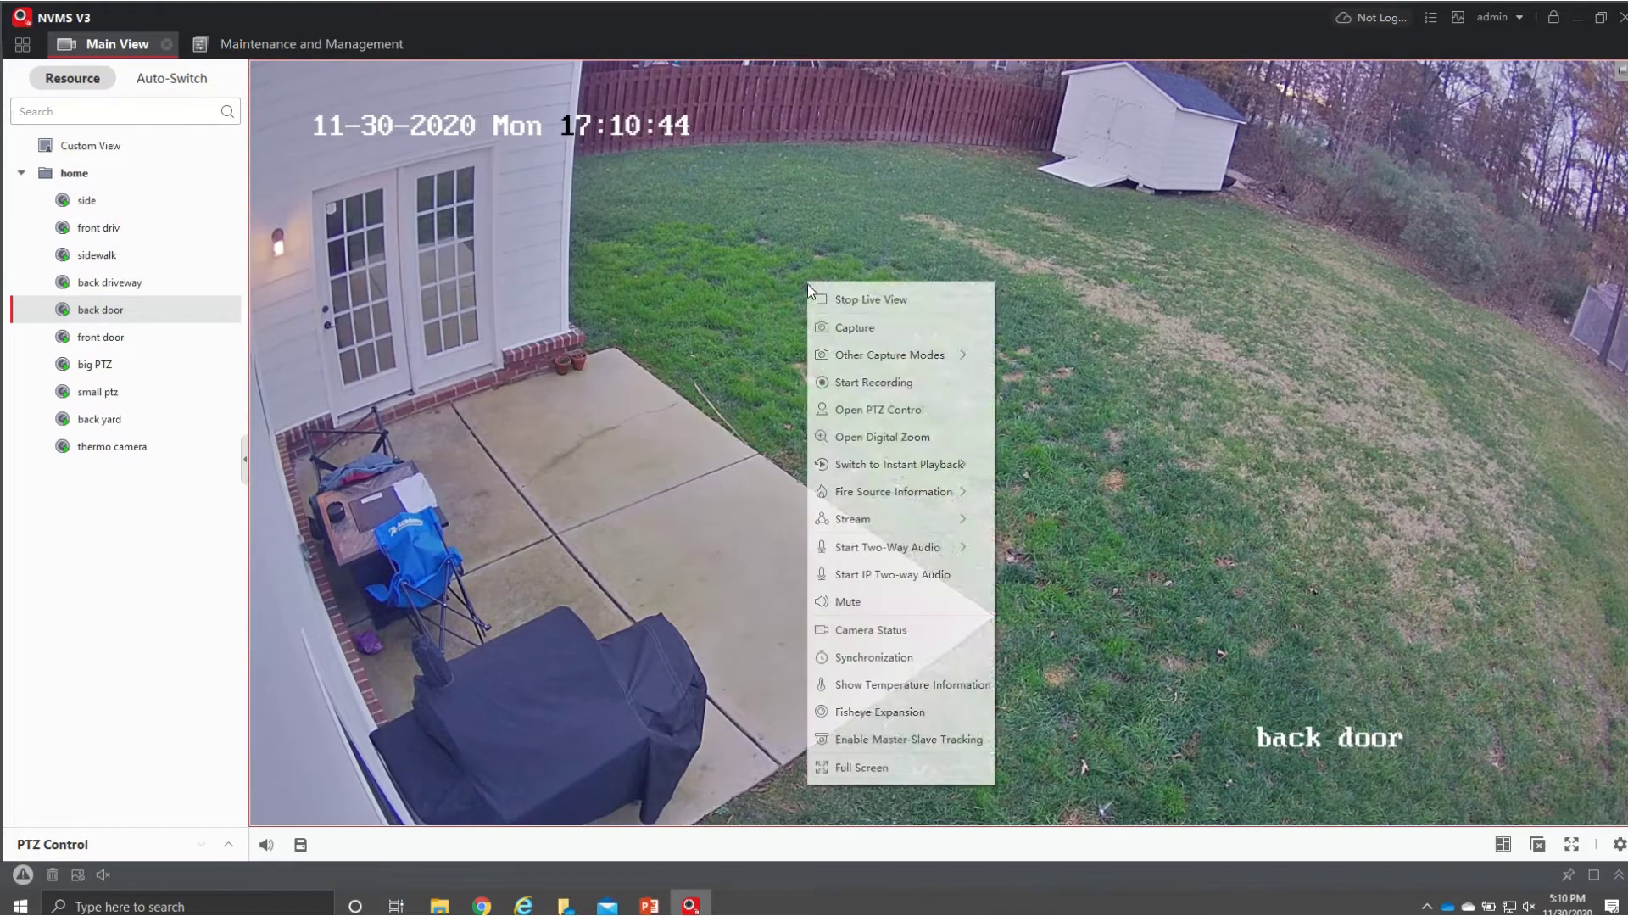
{"action": "left_click", "coordinate": [902, 602]}
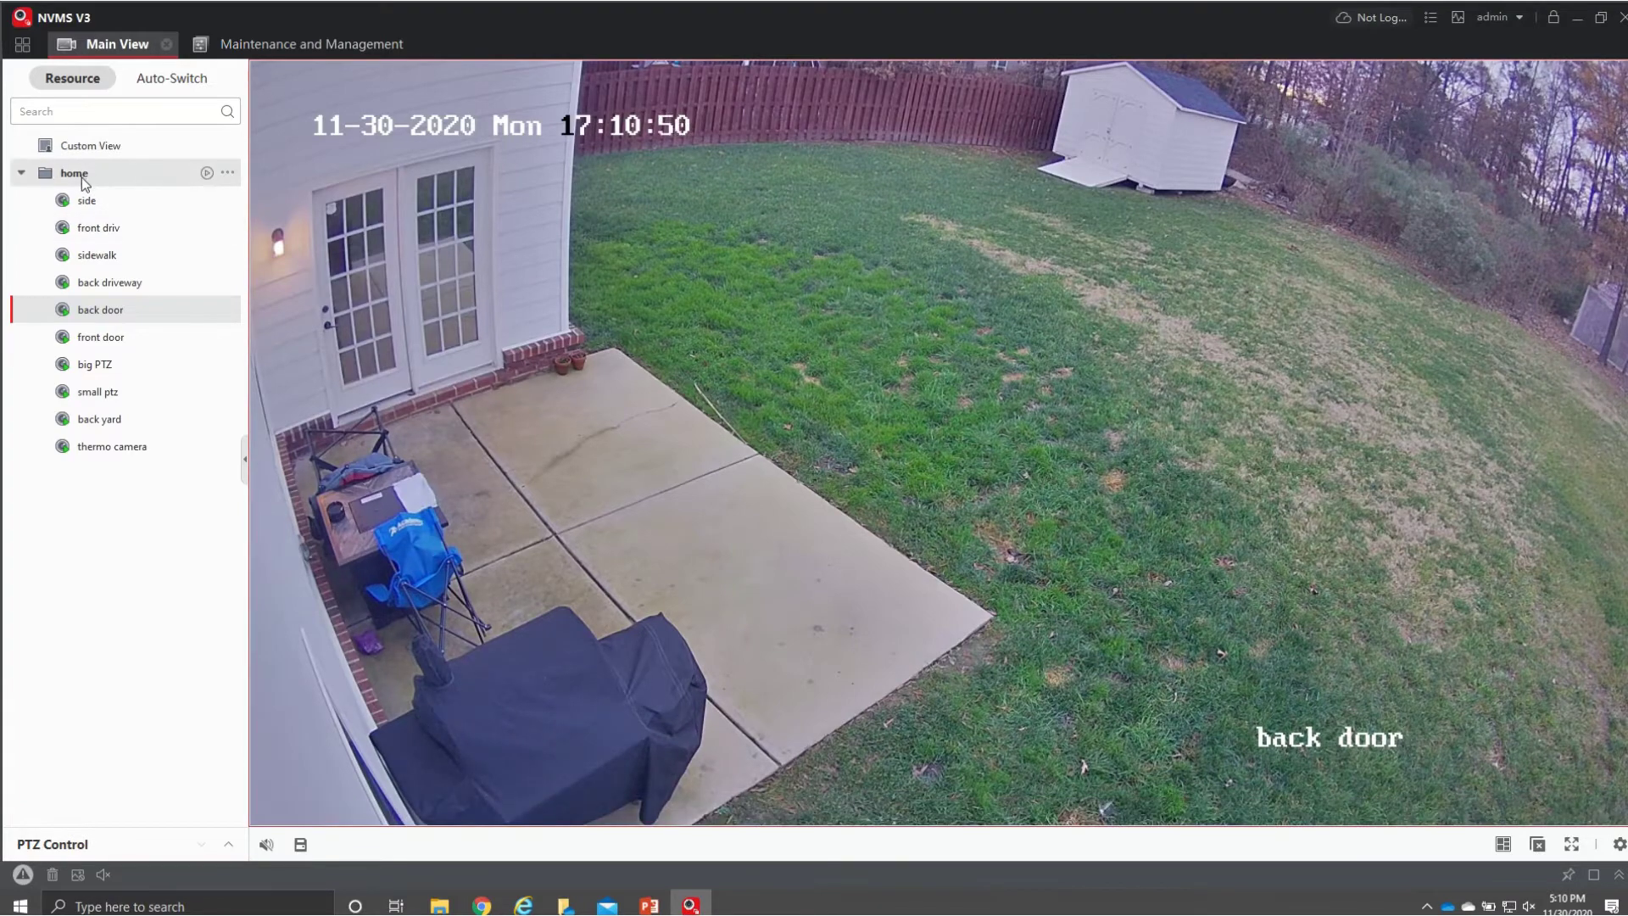
- Reload the home camera group into the grid and swap the front door and front driveway tiles
{"action": "left_click_drag", "start_coordinate": [74, 173], "coordinate": [403, 242]}
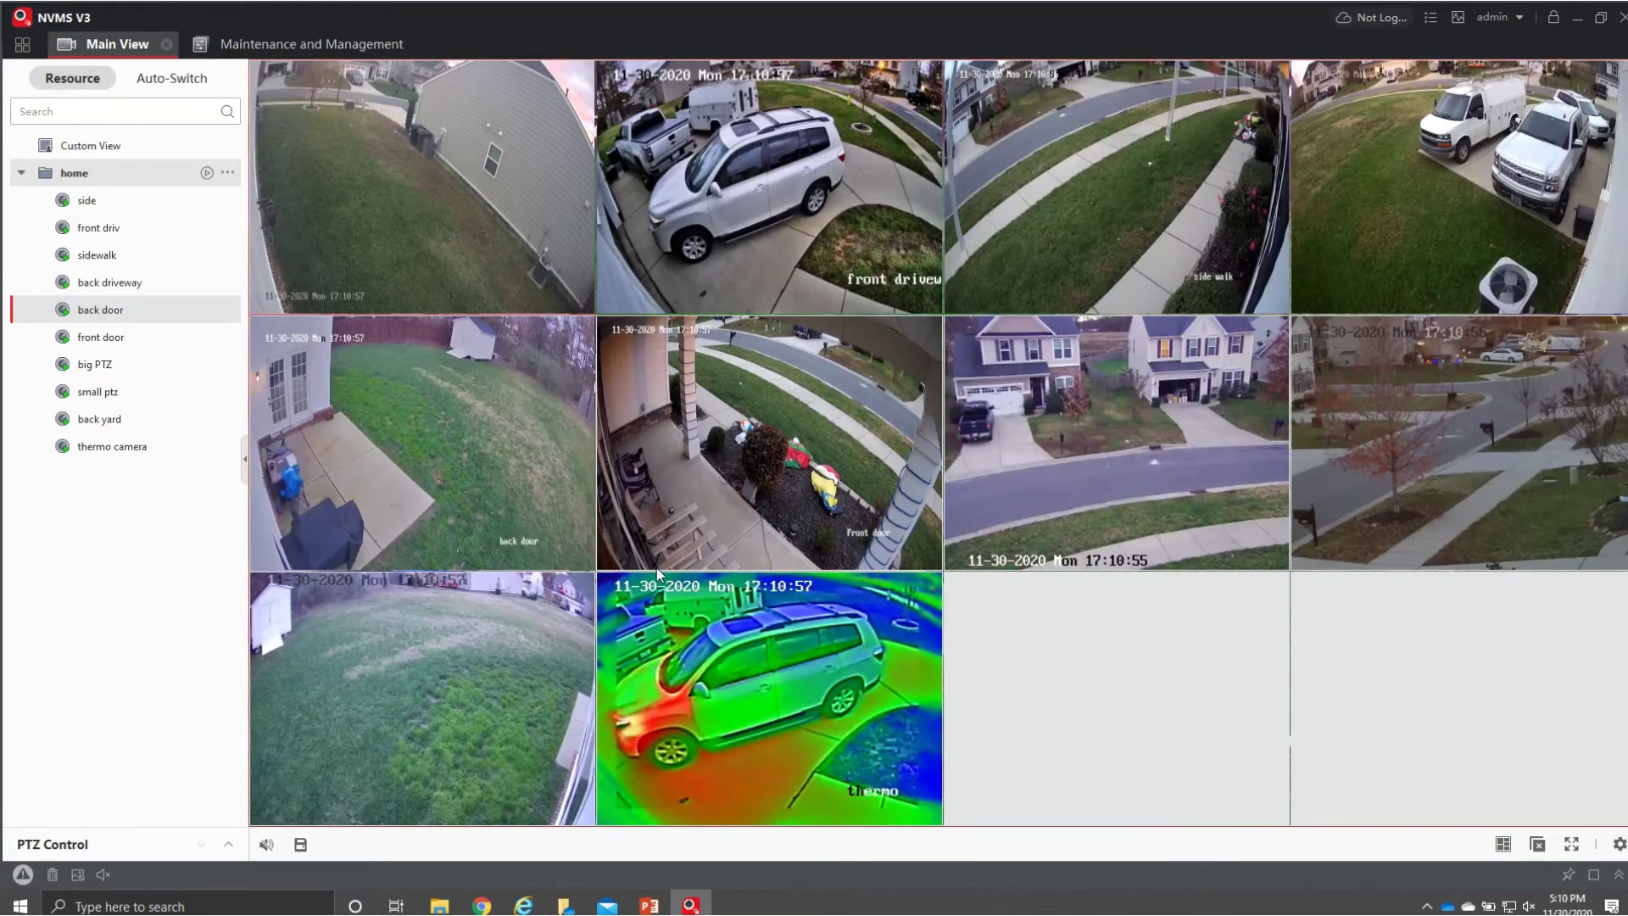
{"action": "left_click", "coordinate": [1094, 434]}
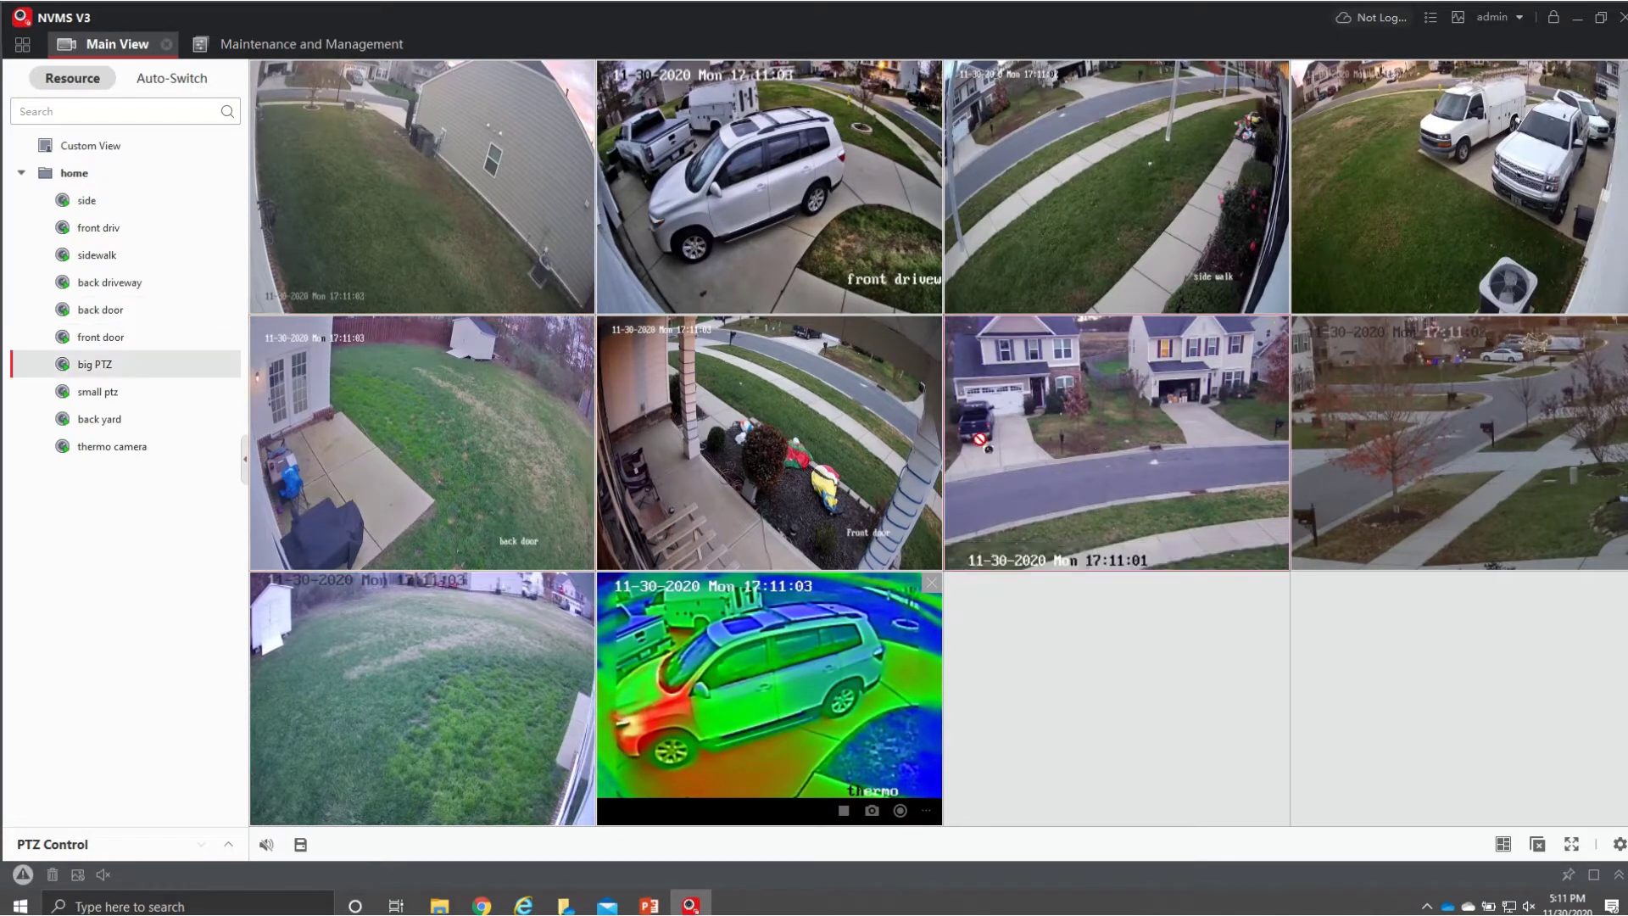
{"action": "left_click", "coordinate": [654, 451]}
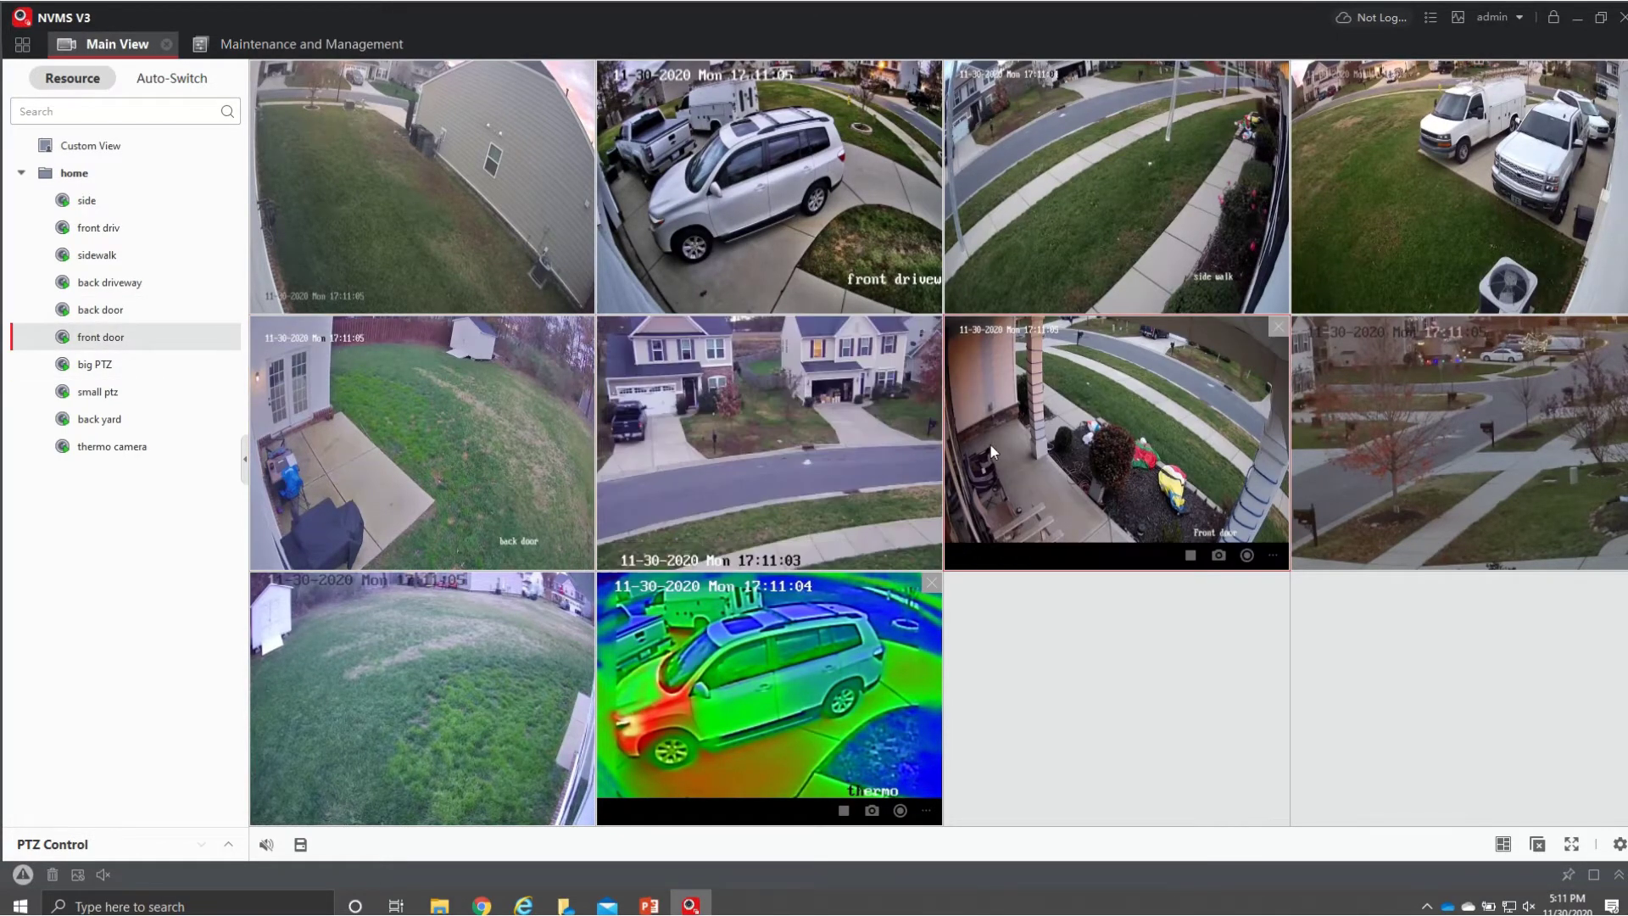
{"action": "left_click_drag", "start_coordinate": [767, 219], "coordinate": [975, 390]}
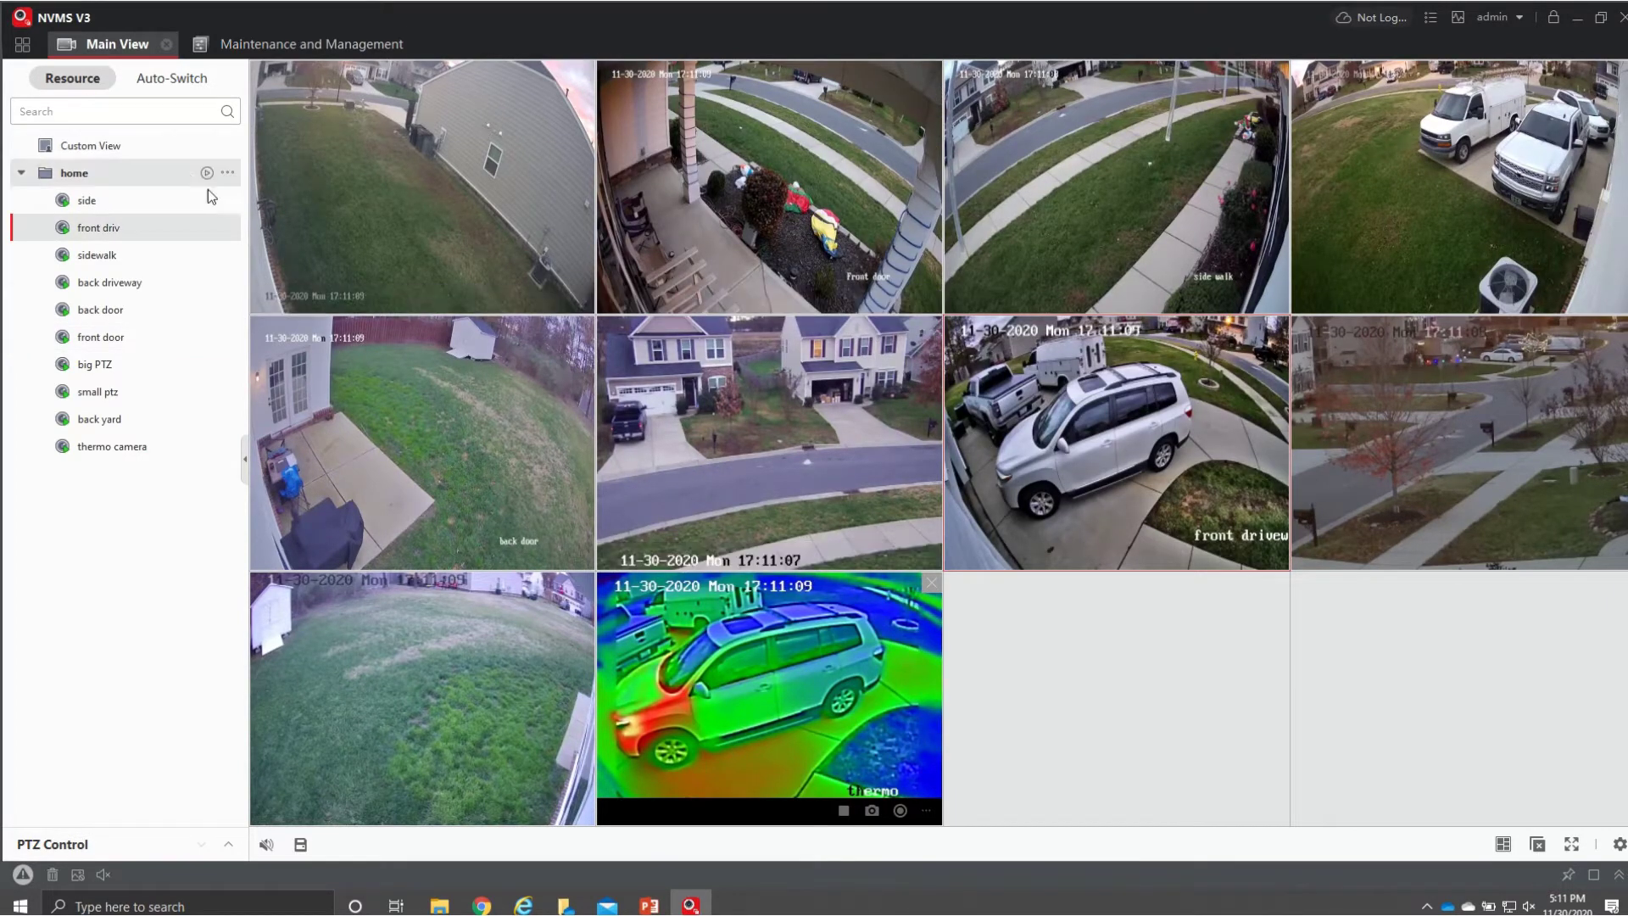
- Start All Cameras Auto-Switch with the side camera showing full size
{"action": "left_click", "coordinate": [194, 85]}
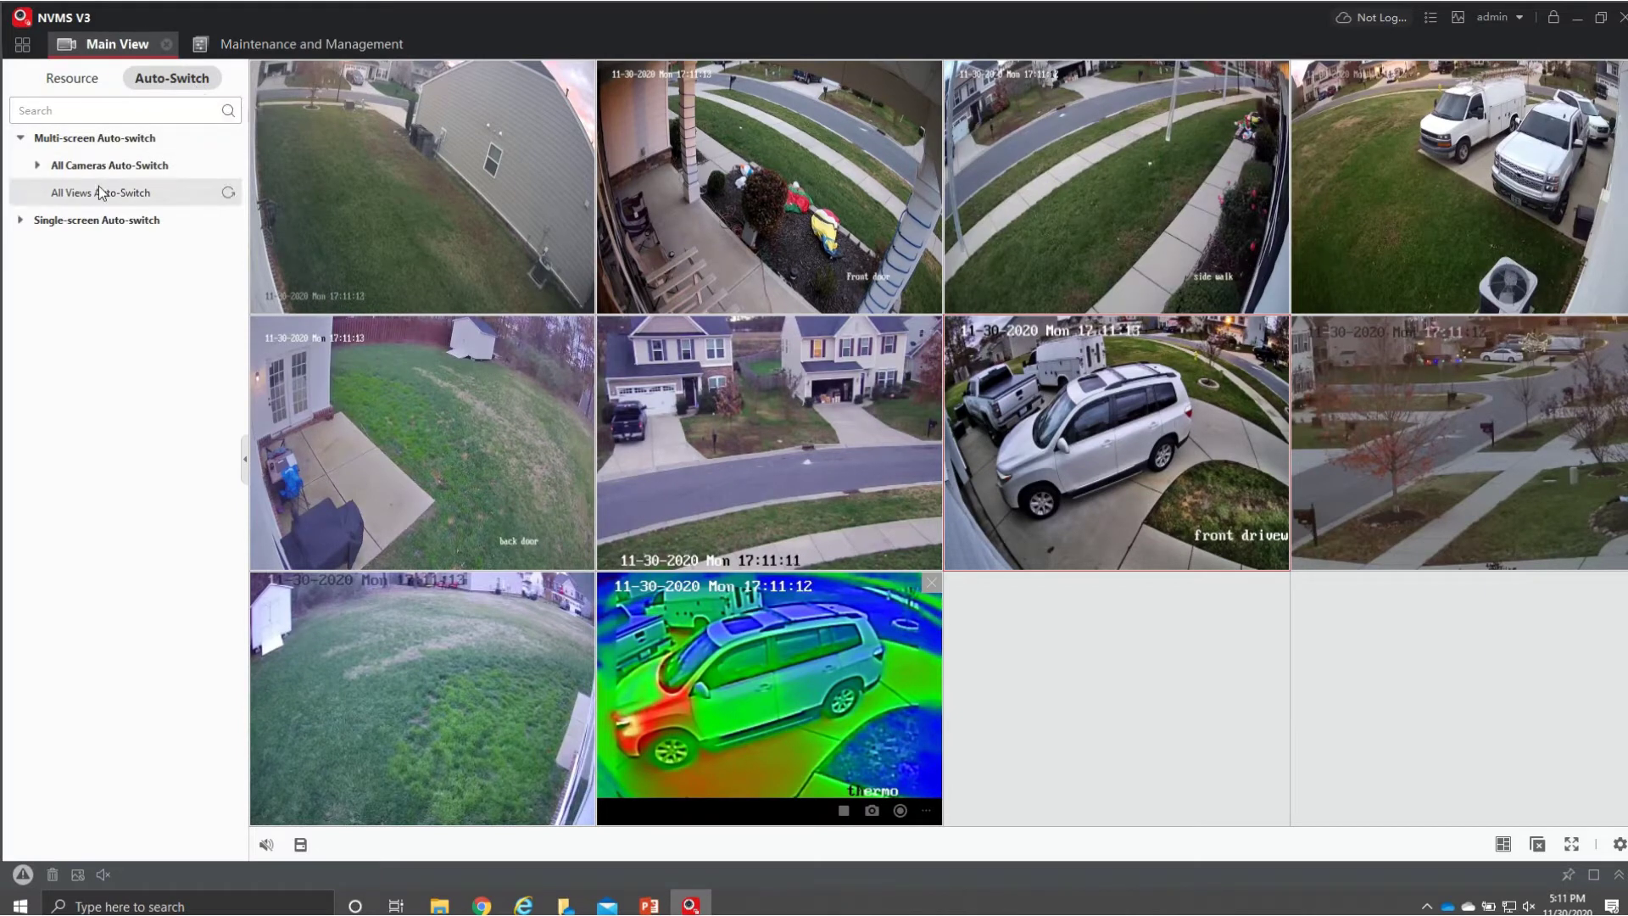
{"action": "mouse_move", "coordinate": [117, 176]}
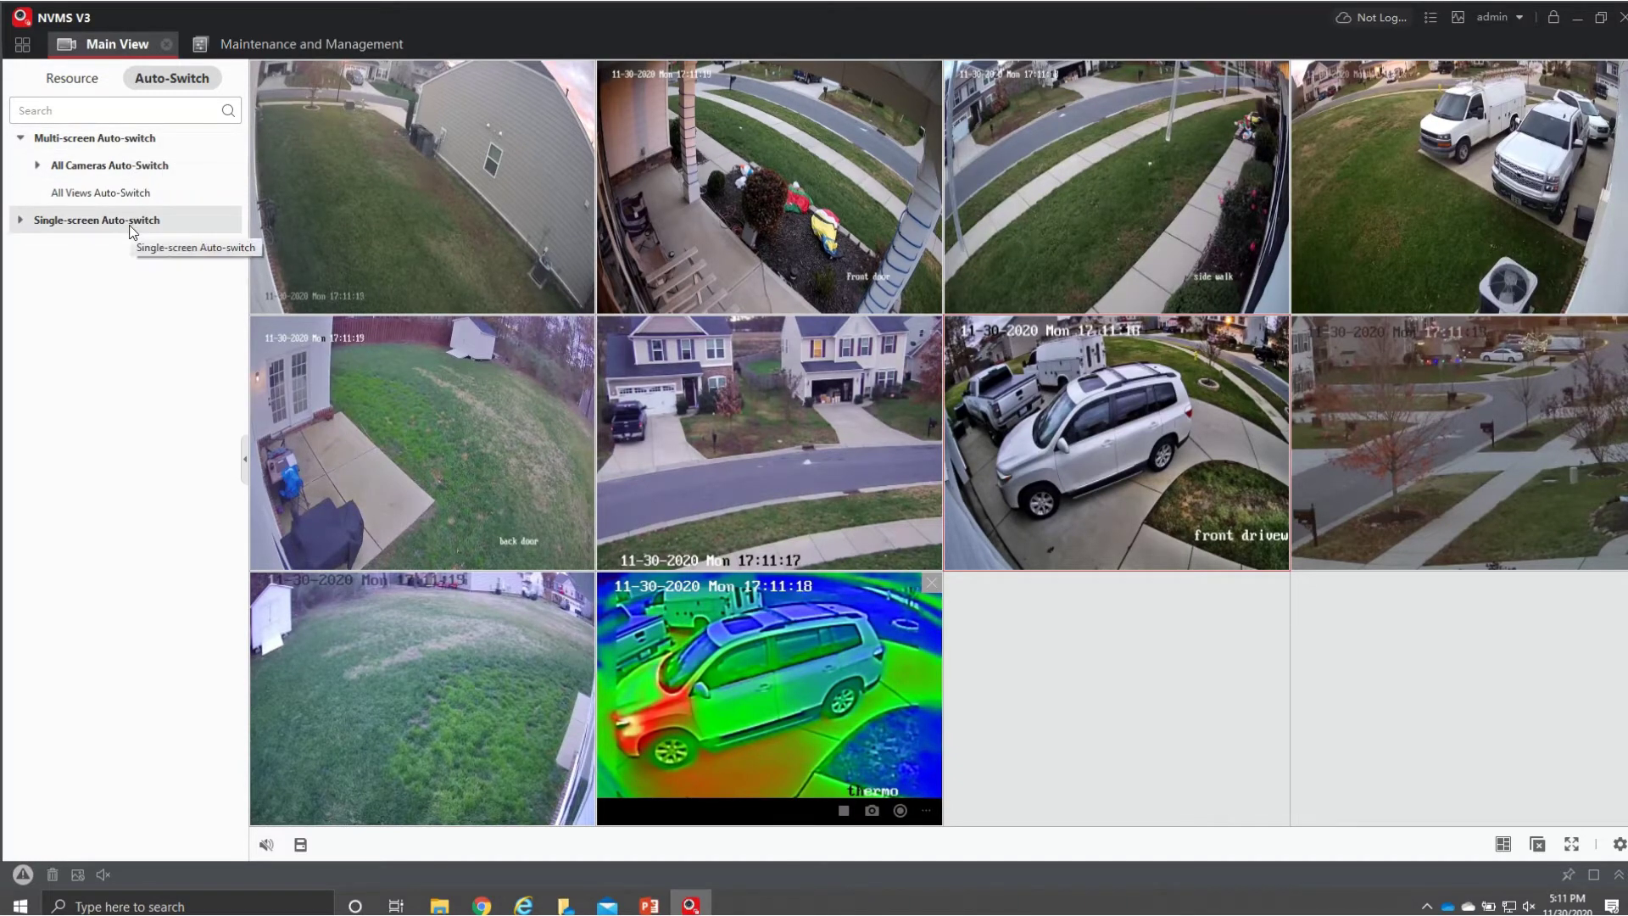
{"action": "left_click", "coordinate": [433, 225]}
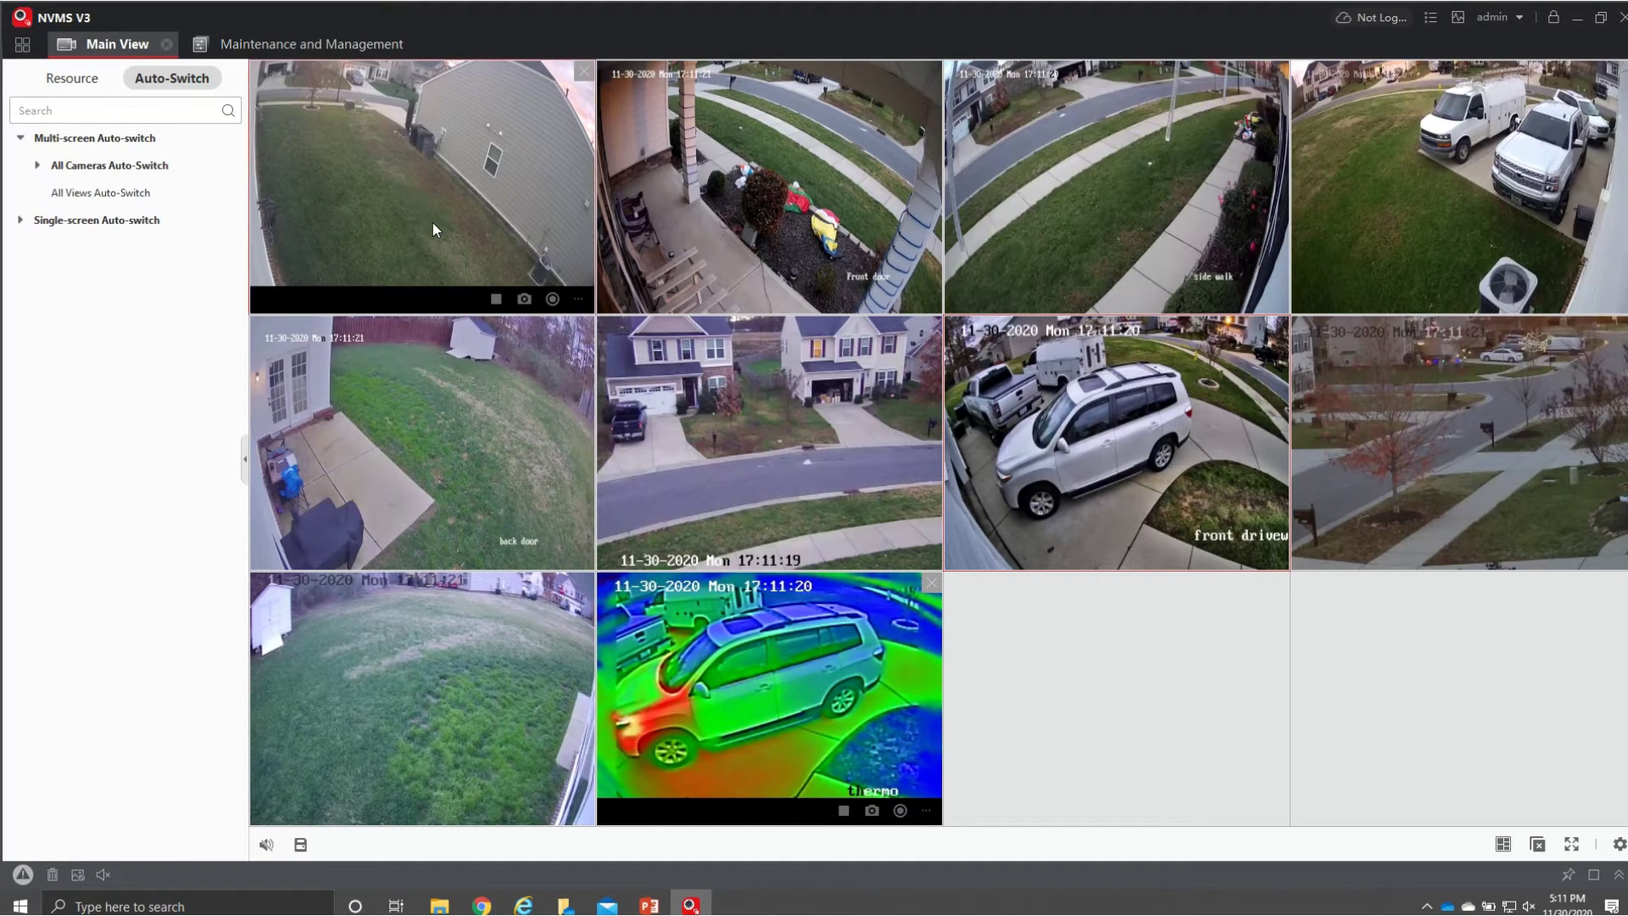
{"action": "double_click", "coordinate": [433, 229]}
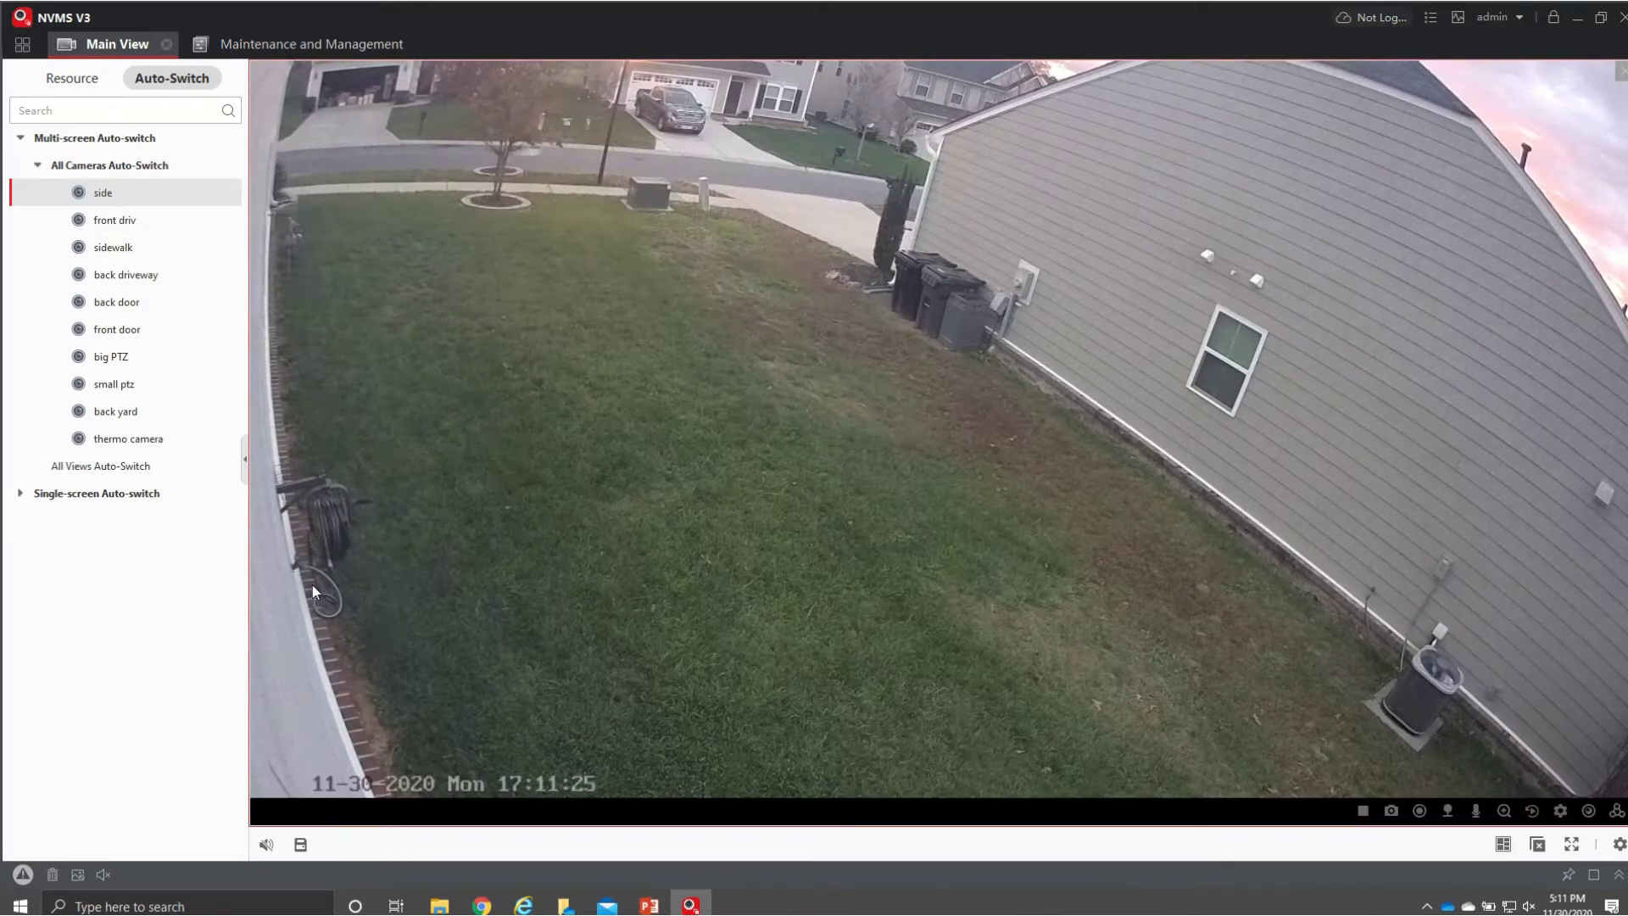
{"action": "left_click", "coordinate": [124, 173]}
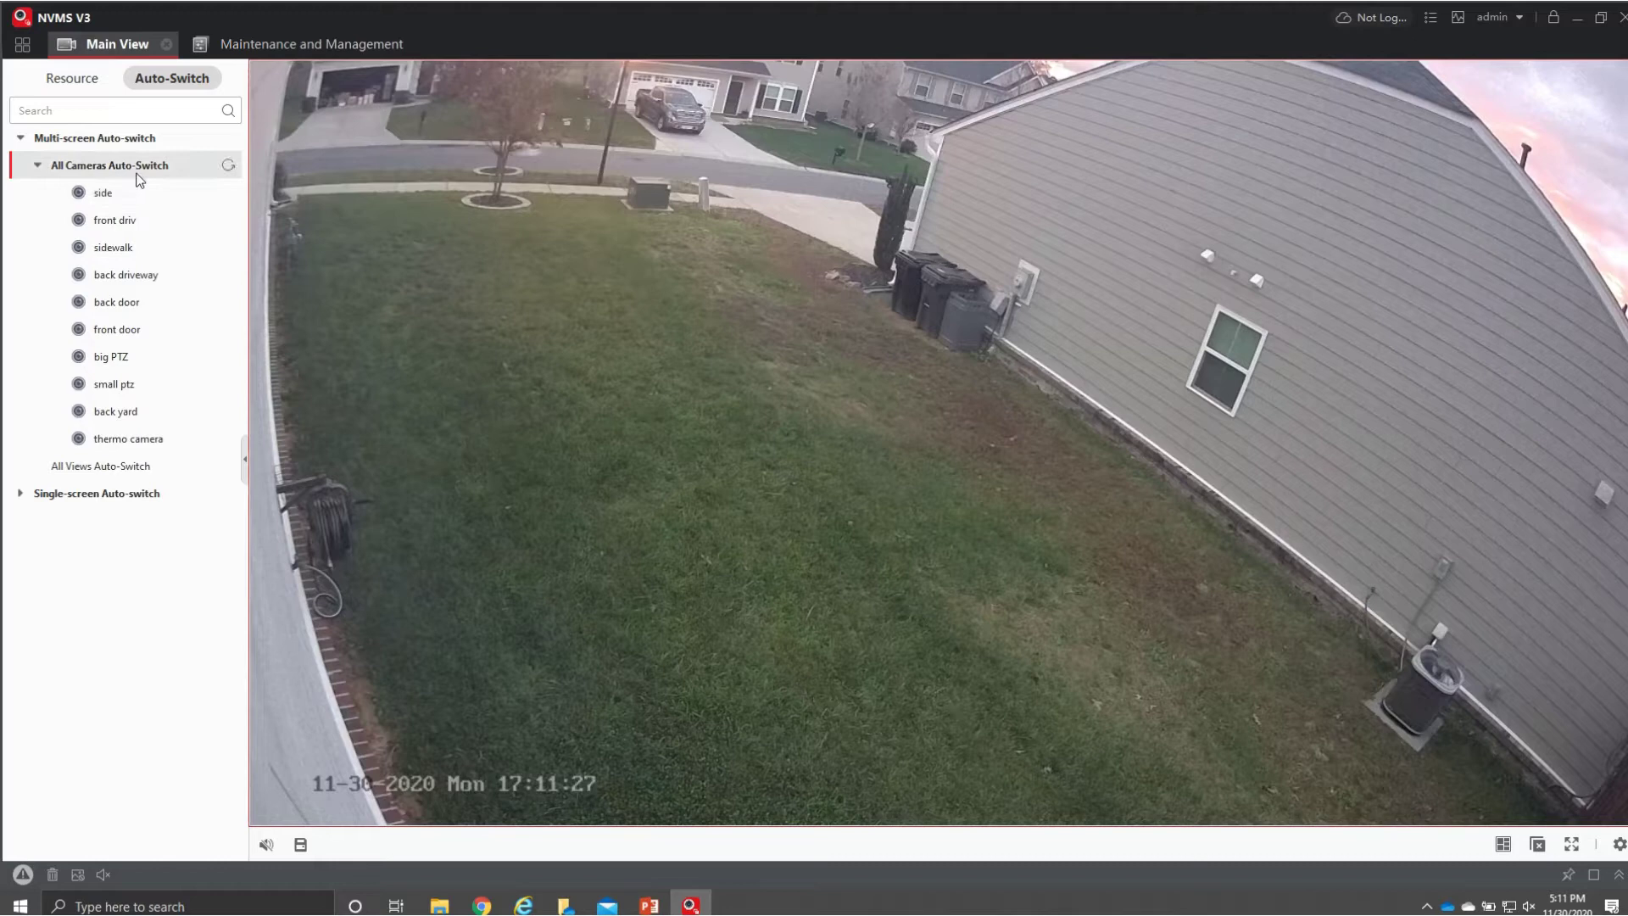
{"action": "left_click", "coordinate": [234, 171]}
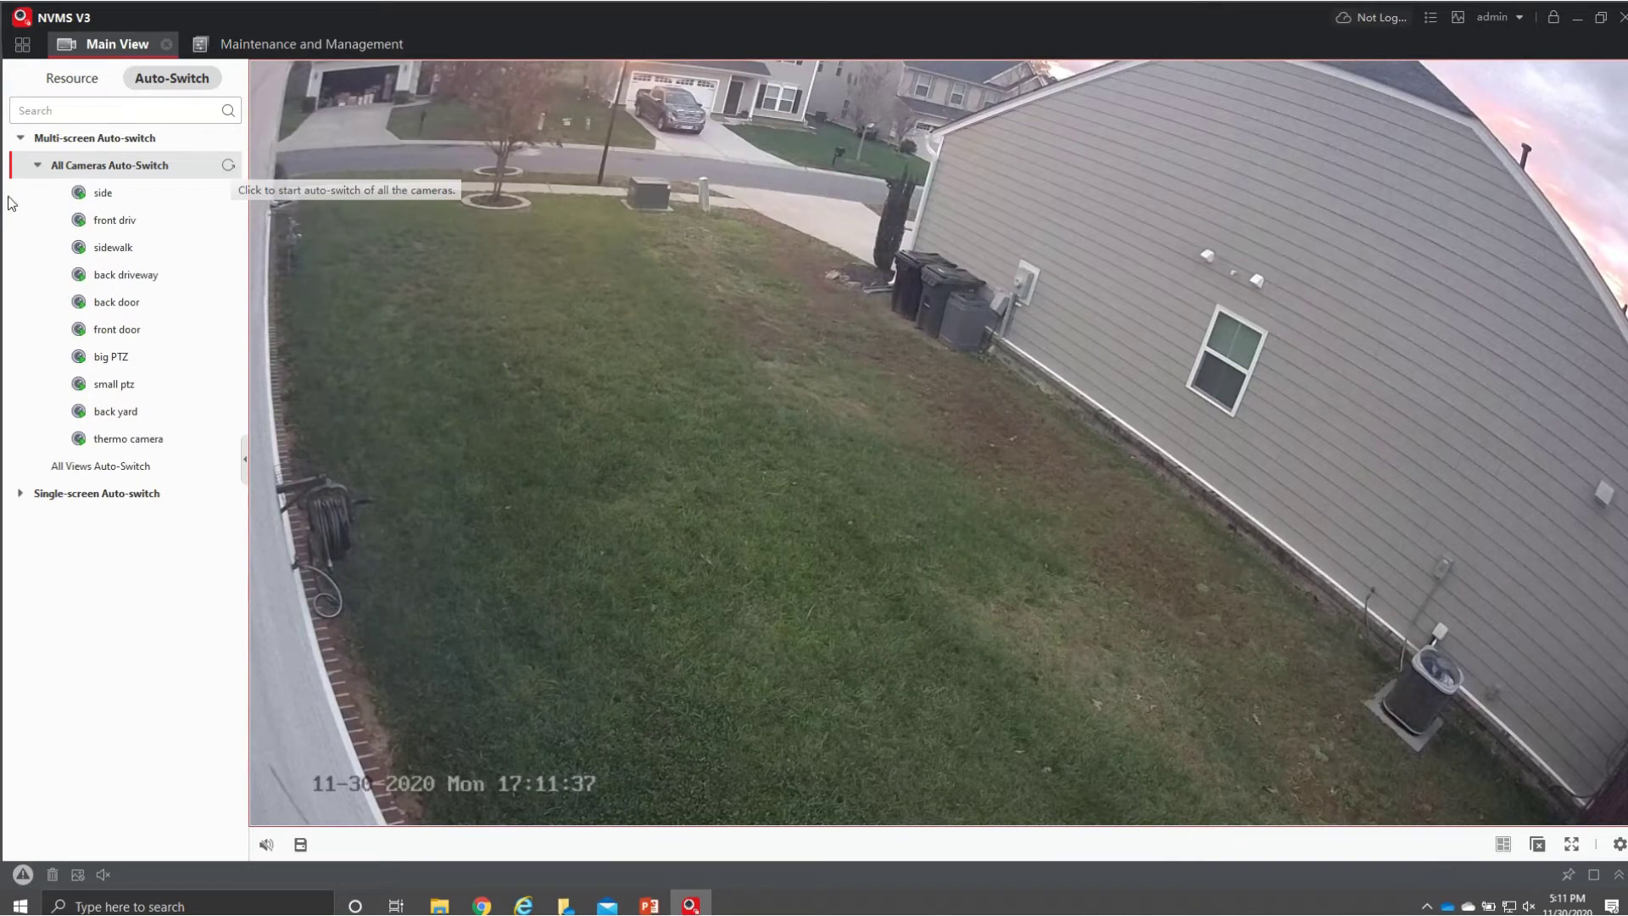
{"action": "left_click", "coordinate": [153, 200]}
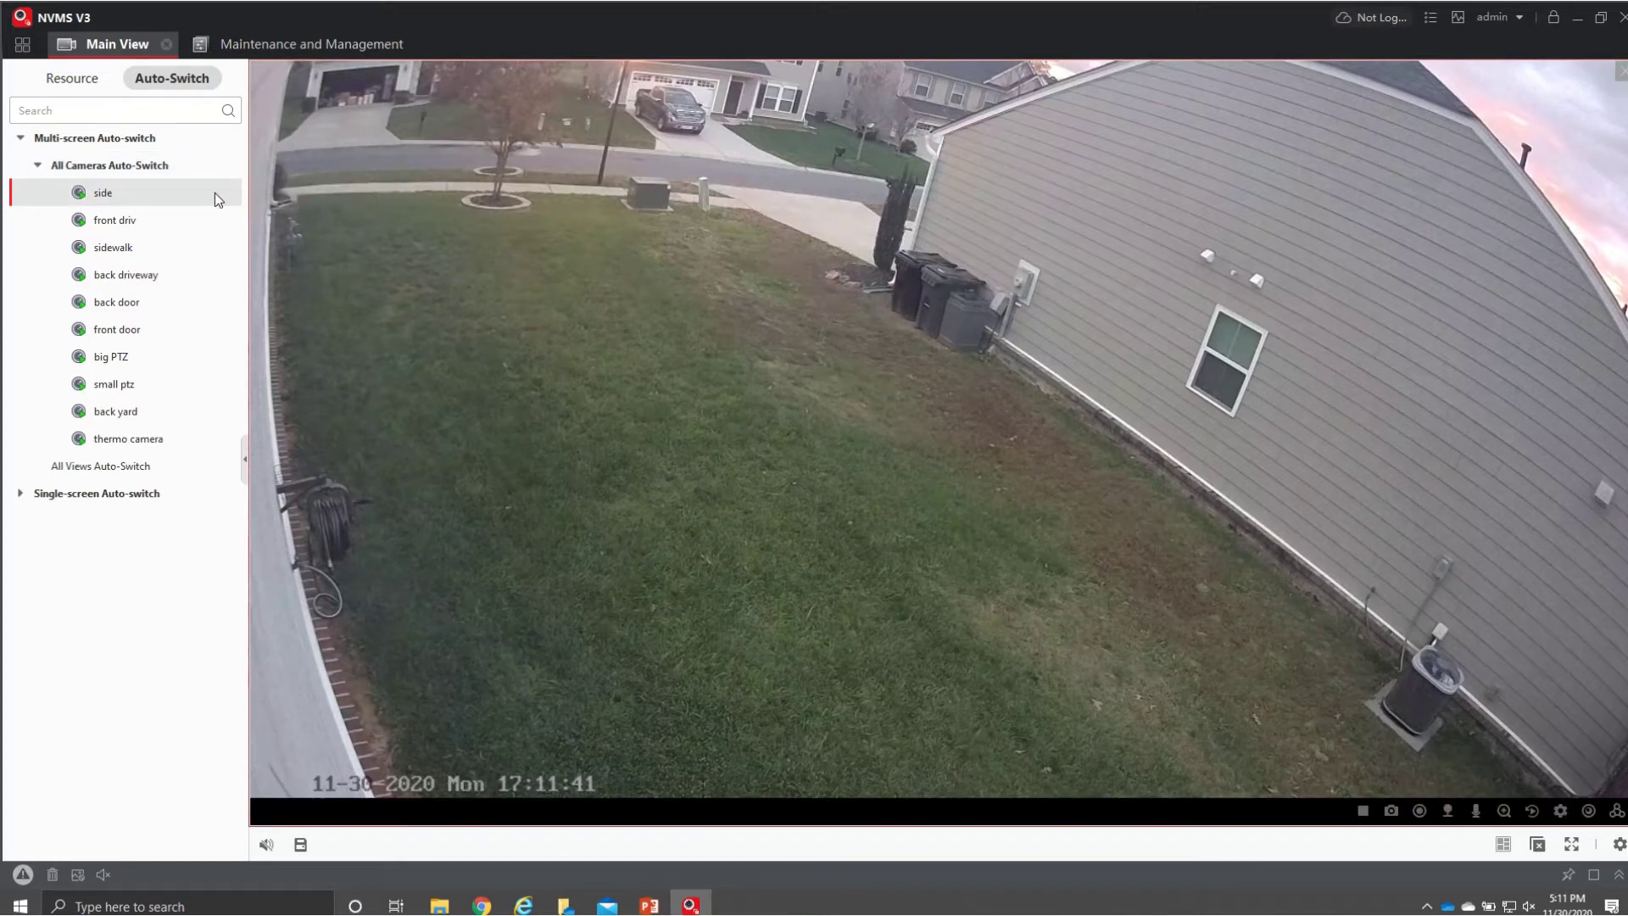
- Collapse All Cameras Auto-Switch, then select and expand the home group under Single-screen Auto-switch
{"action": "left_click", "coordinate": [45, 166]}
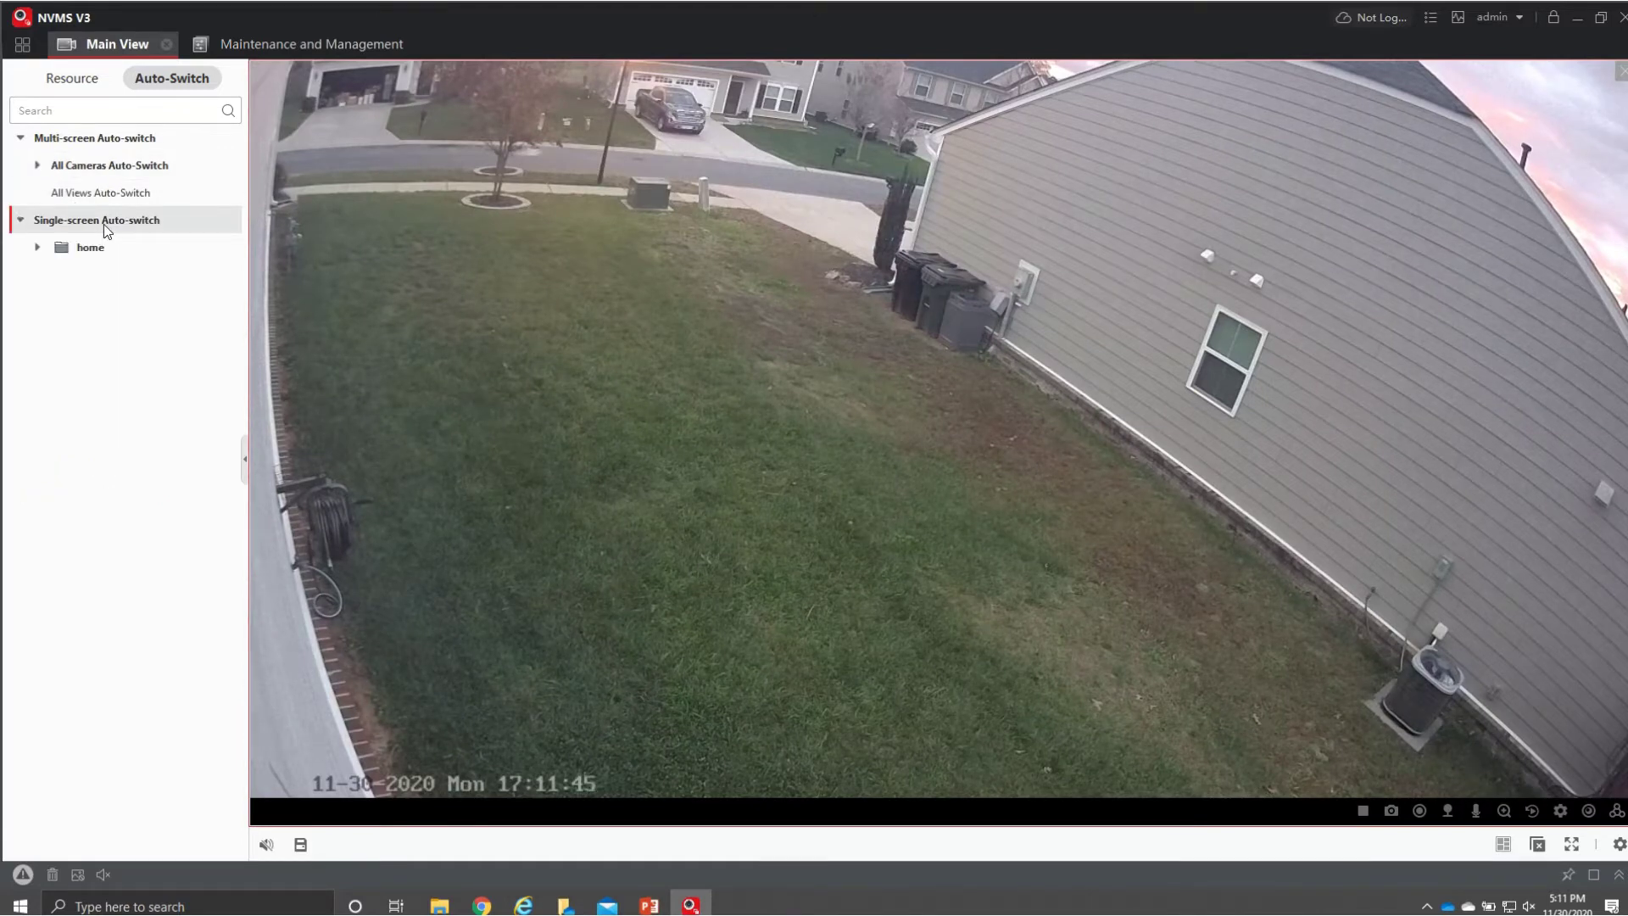
{"action": "left_click", "coordinate": [219, 249]}
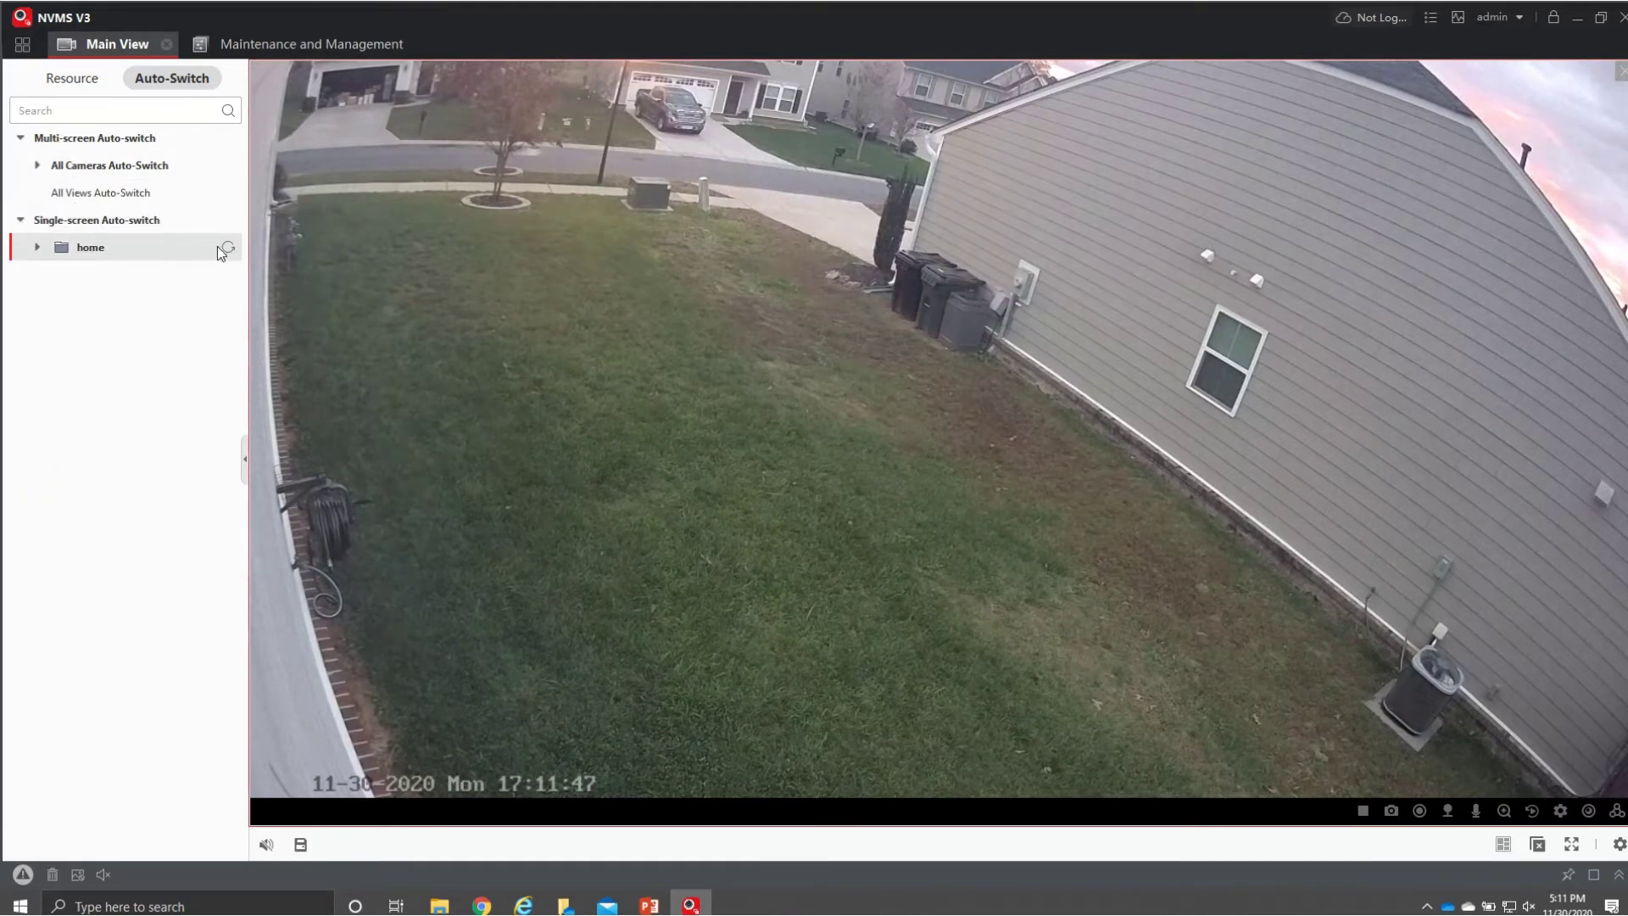
{"action": "double_click", "coordinate": [78, 249]}
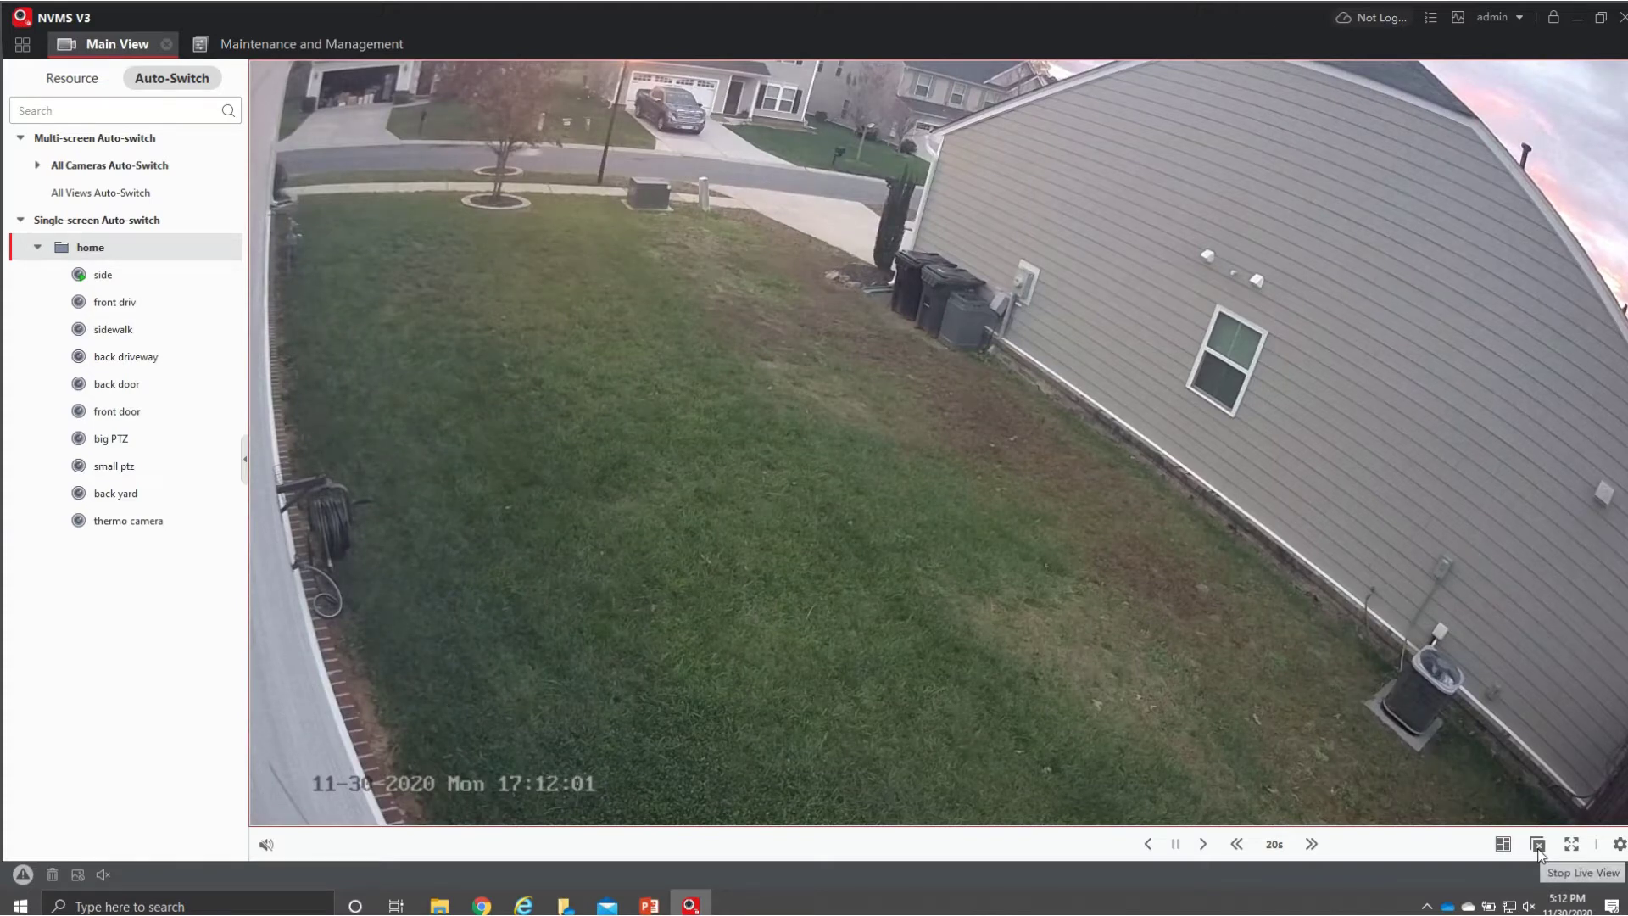
- Stop live view, set a 5s dwell time, start the home cycle, and step back to the back driveway camera
{"action": "left_click", "coordinate": [1537, 844]}
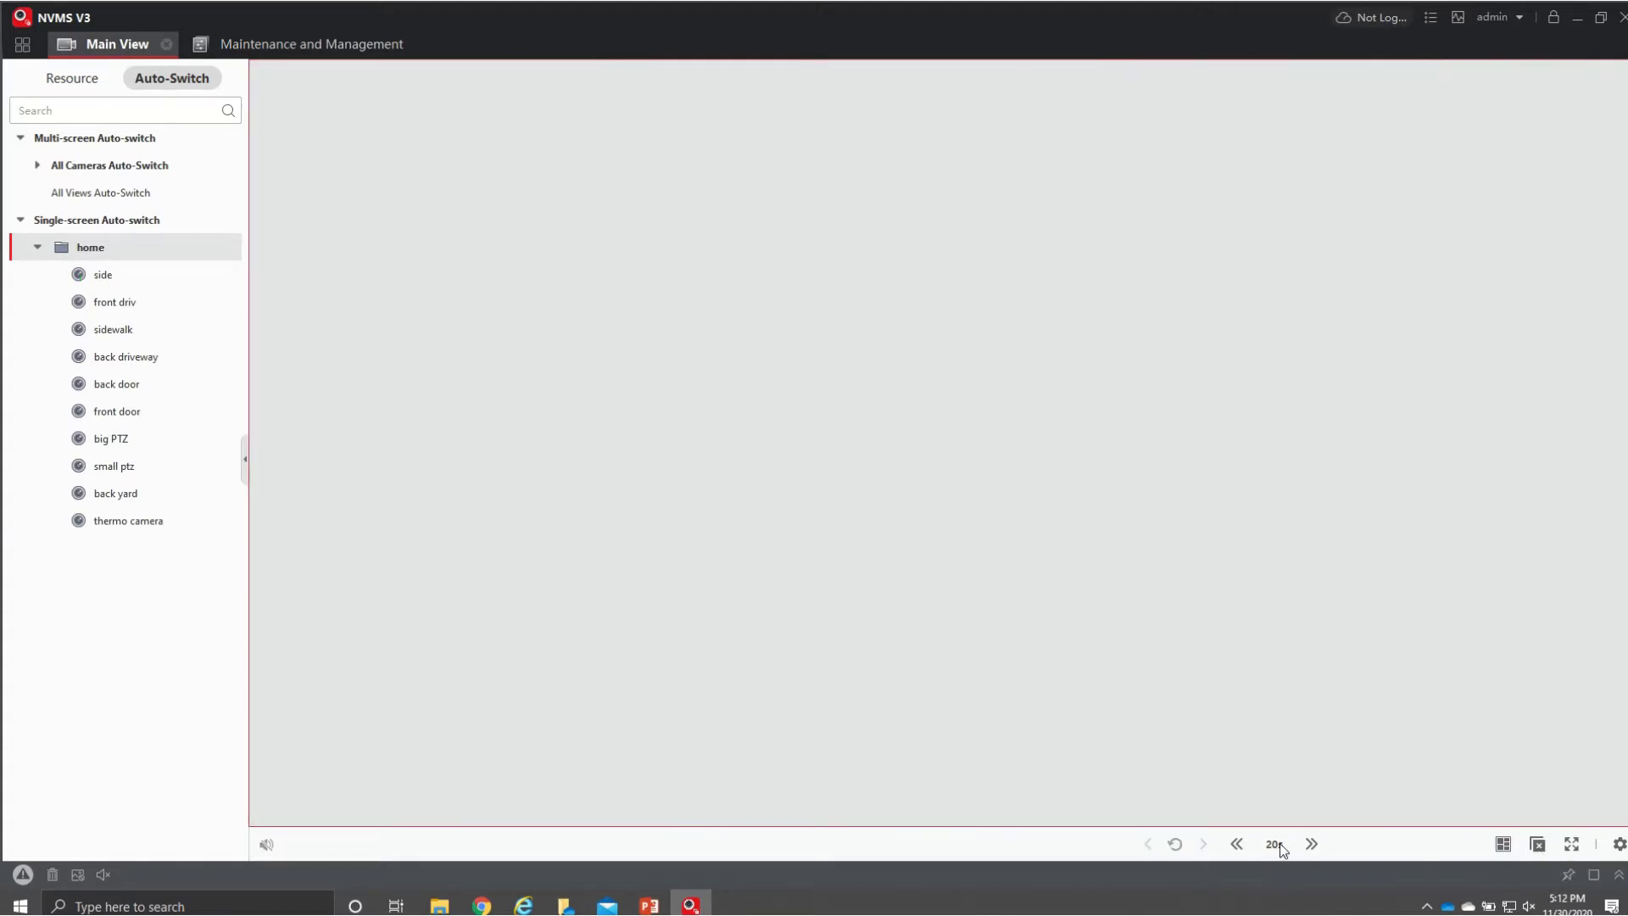
{"action": "left_click", "coordinate": [1282, 845]}
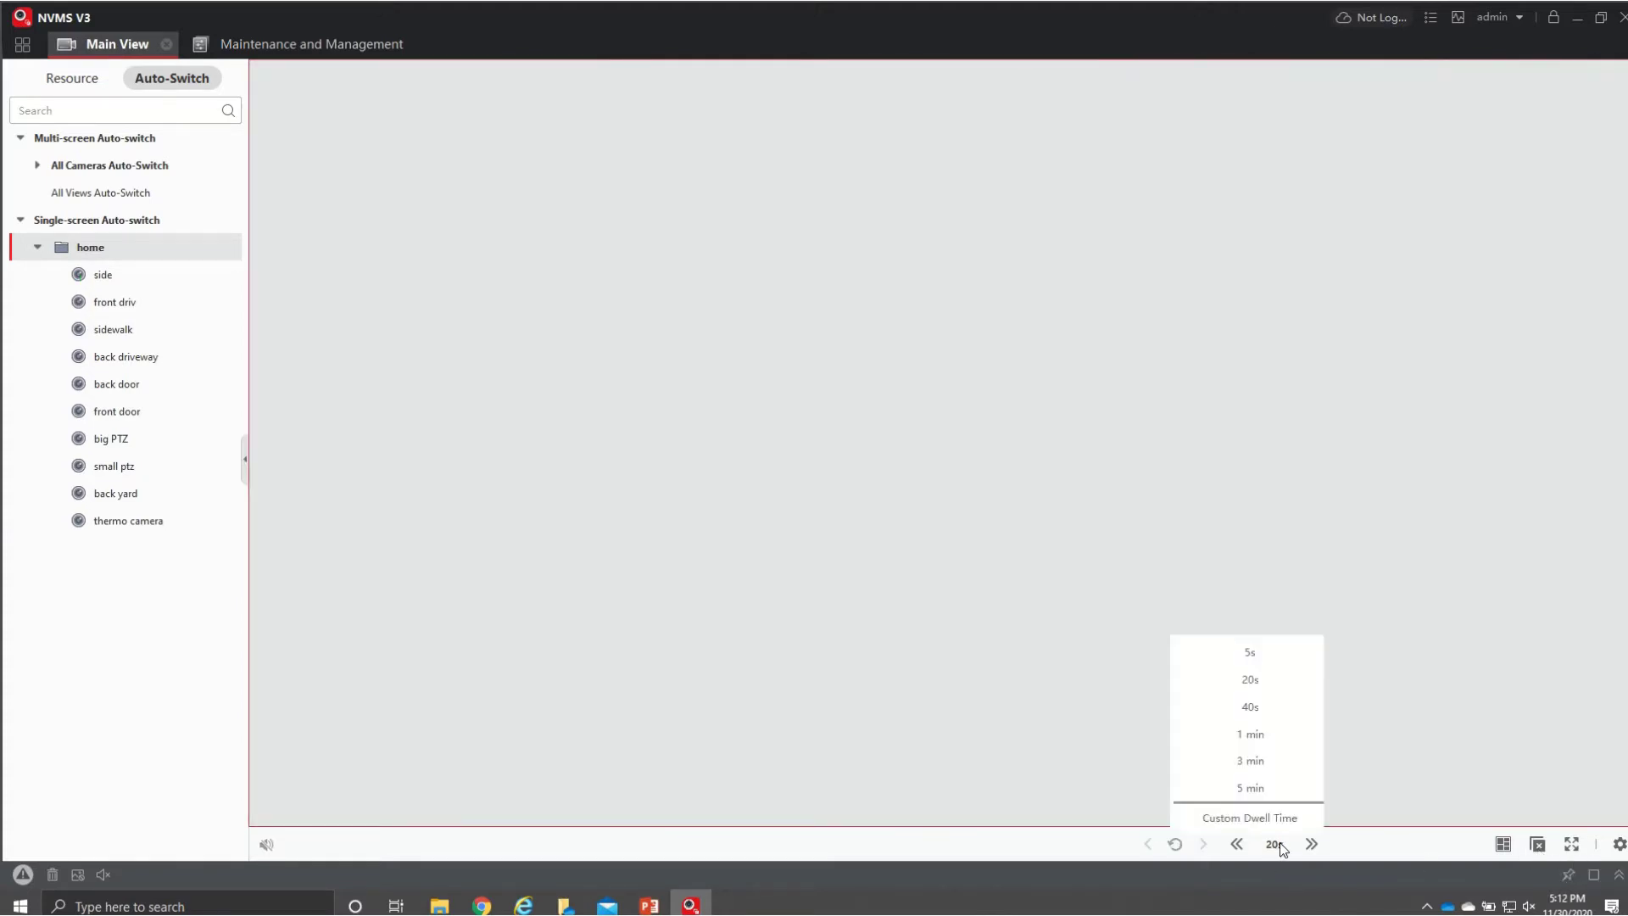
{"action": "left_click", "coordinate": [1251, 655]}
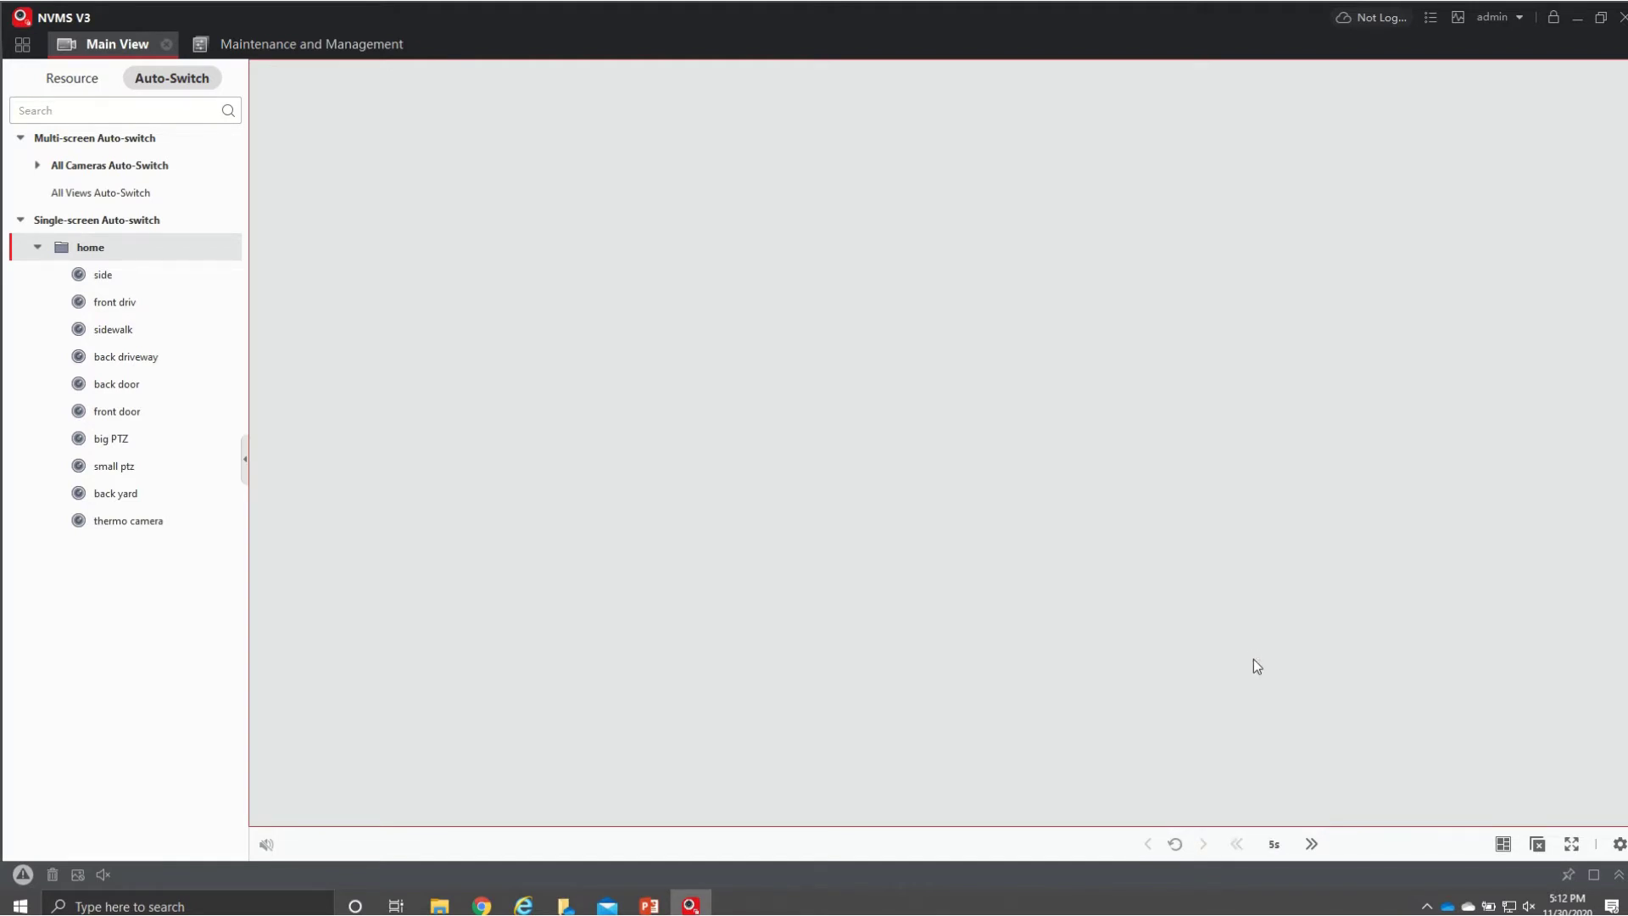
{"action": "mouse_move", "coordinate": [228, 253]}
{"action": "left_click", "coordinate": [228, 249]}
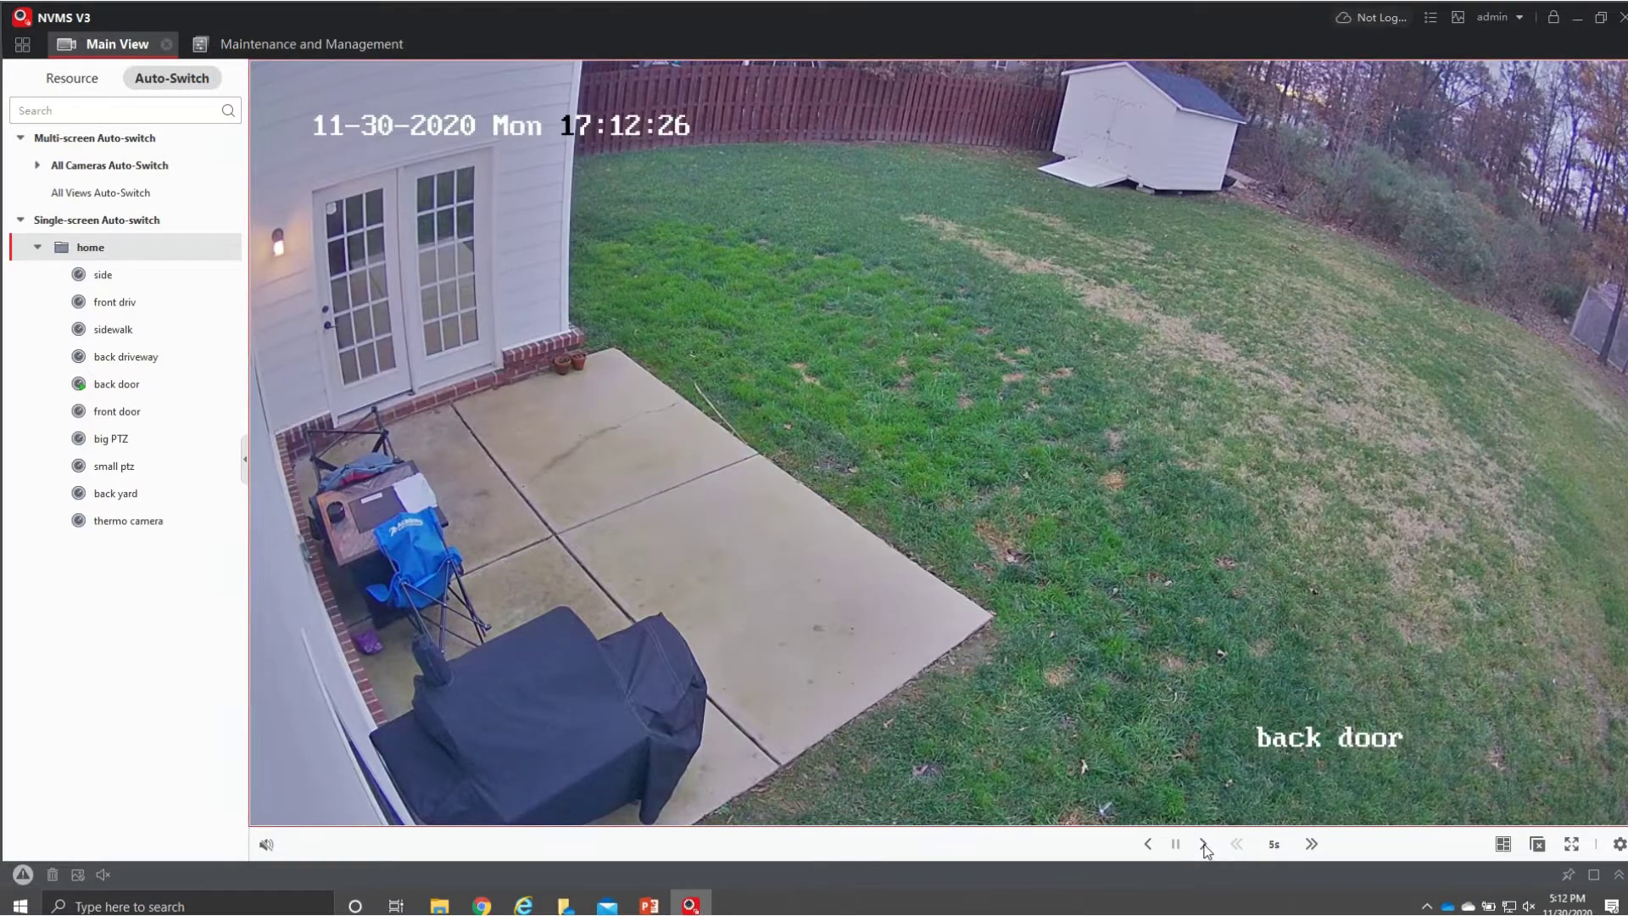
{"action": "left_click", "coordinate": [1148, 844]}
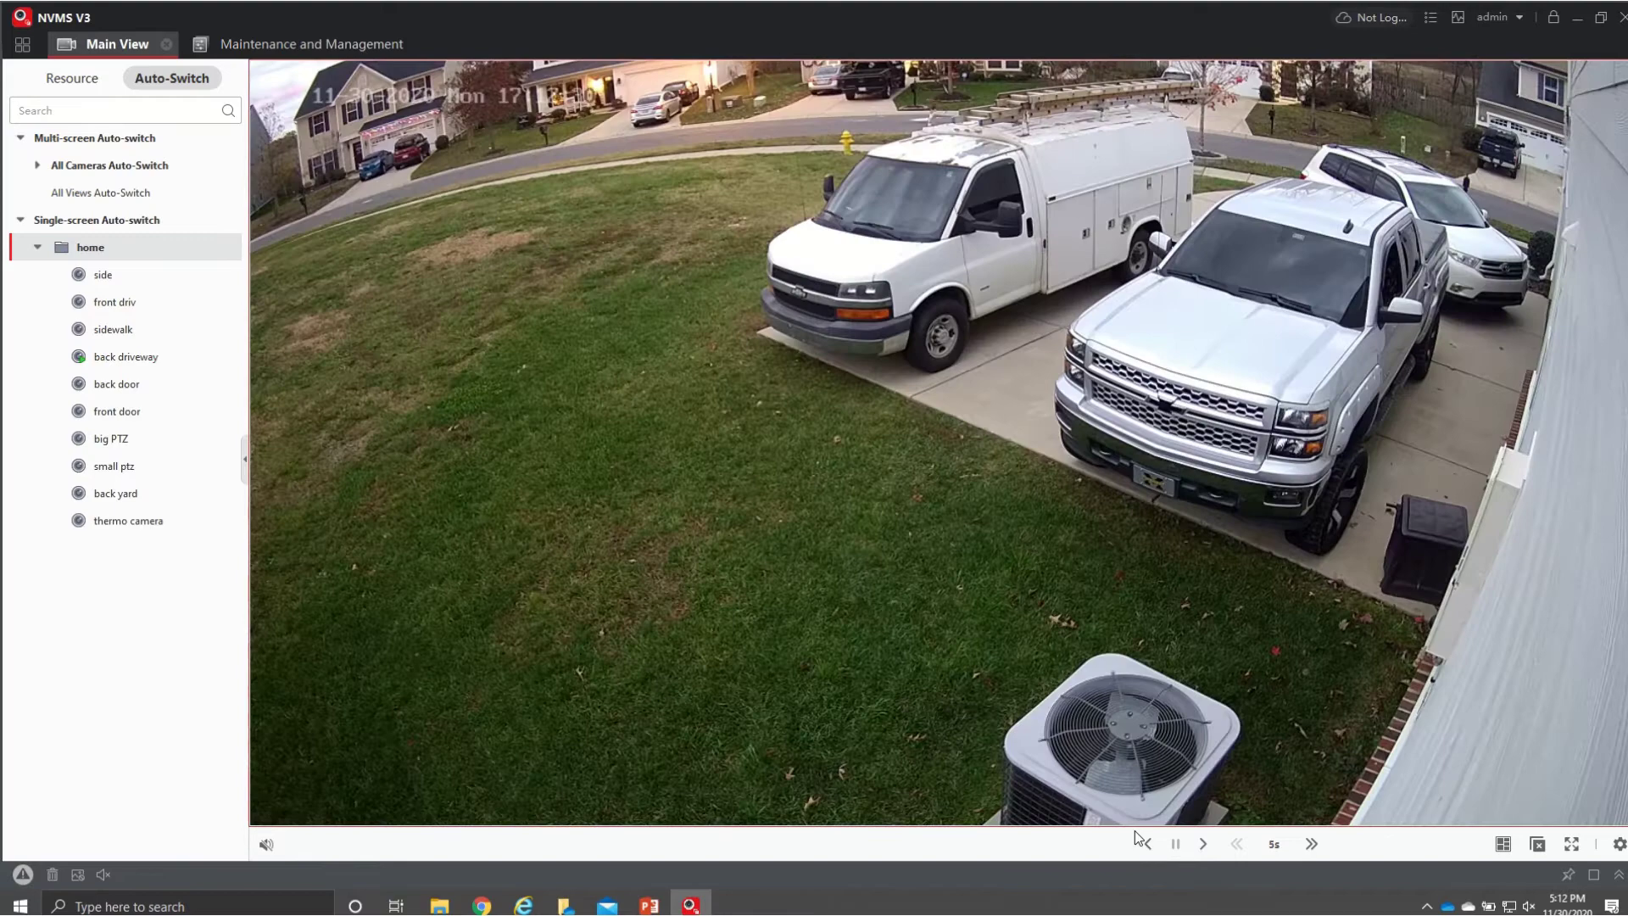
- Drag the home group from Resource to fill the view with all home cameras, then go to the module home page
{"action": "left_click", "coordinate": [84, 79]}
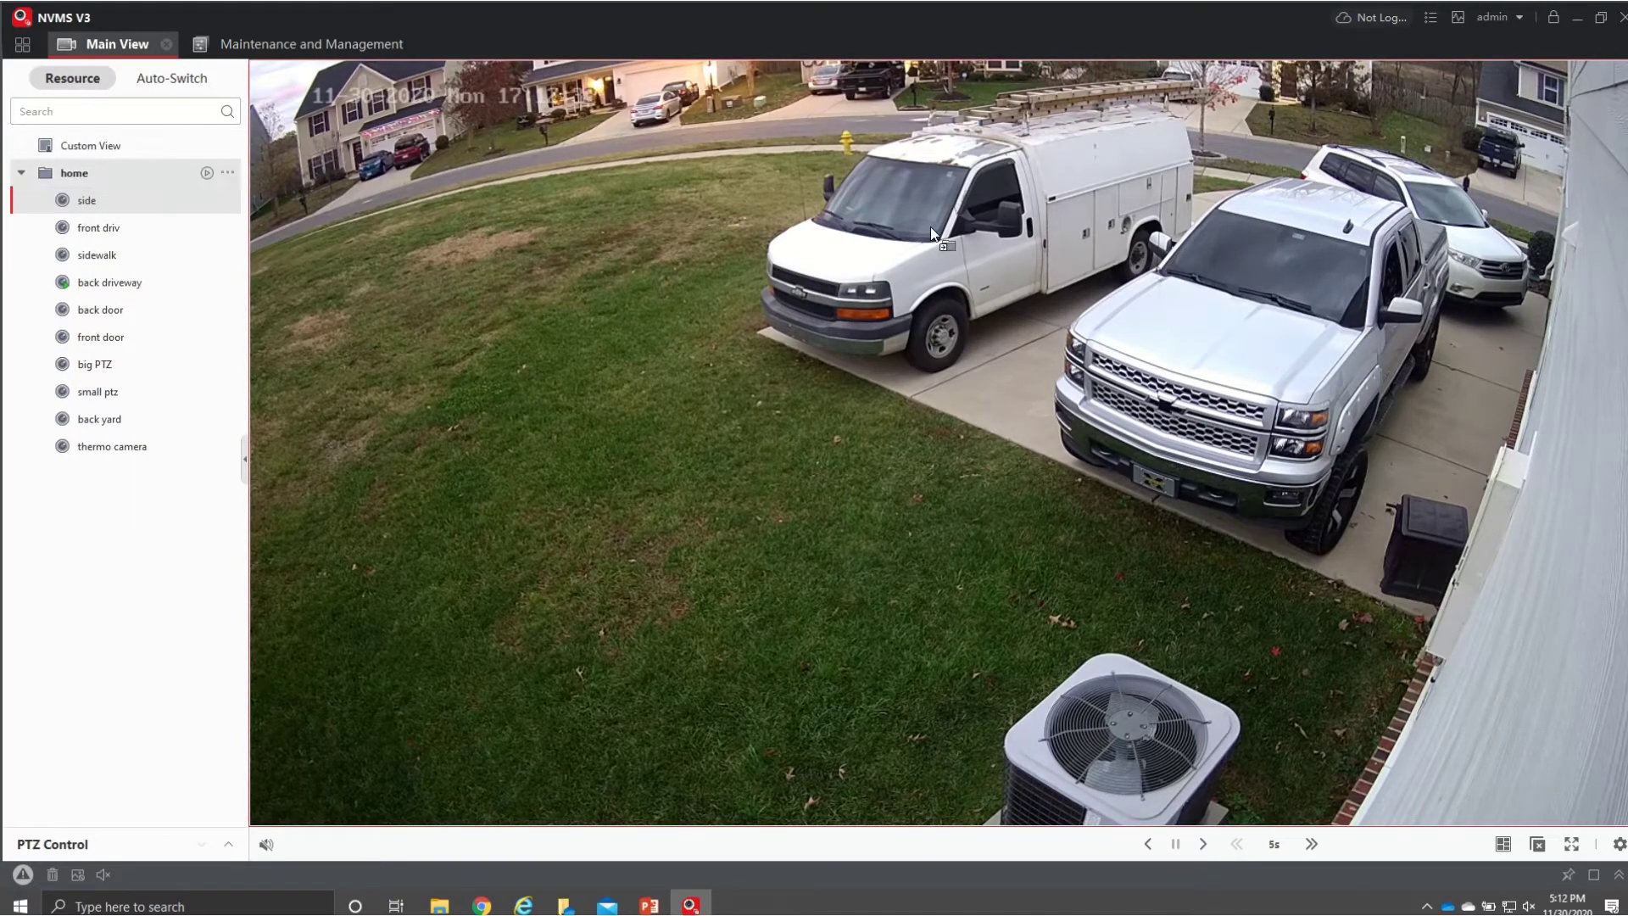
{"action": "left_click_drag", "start_coordinate": [78, 177], "coordinate": [1008, 477]}
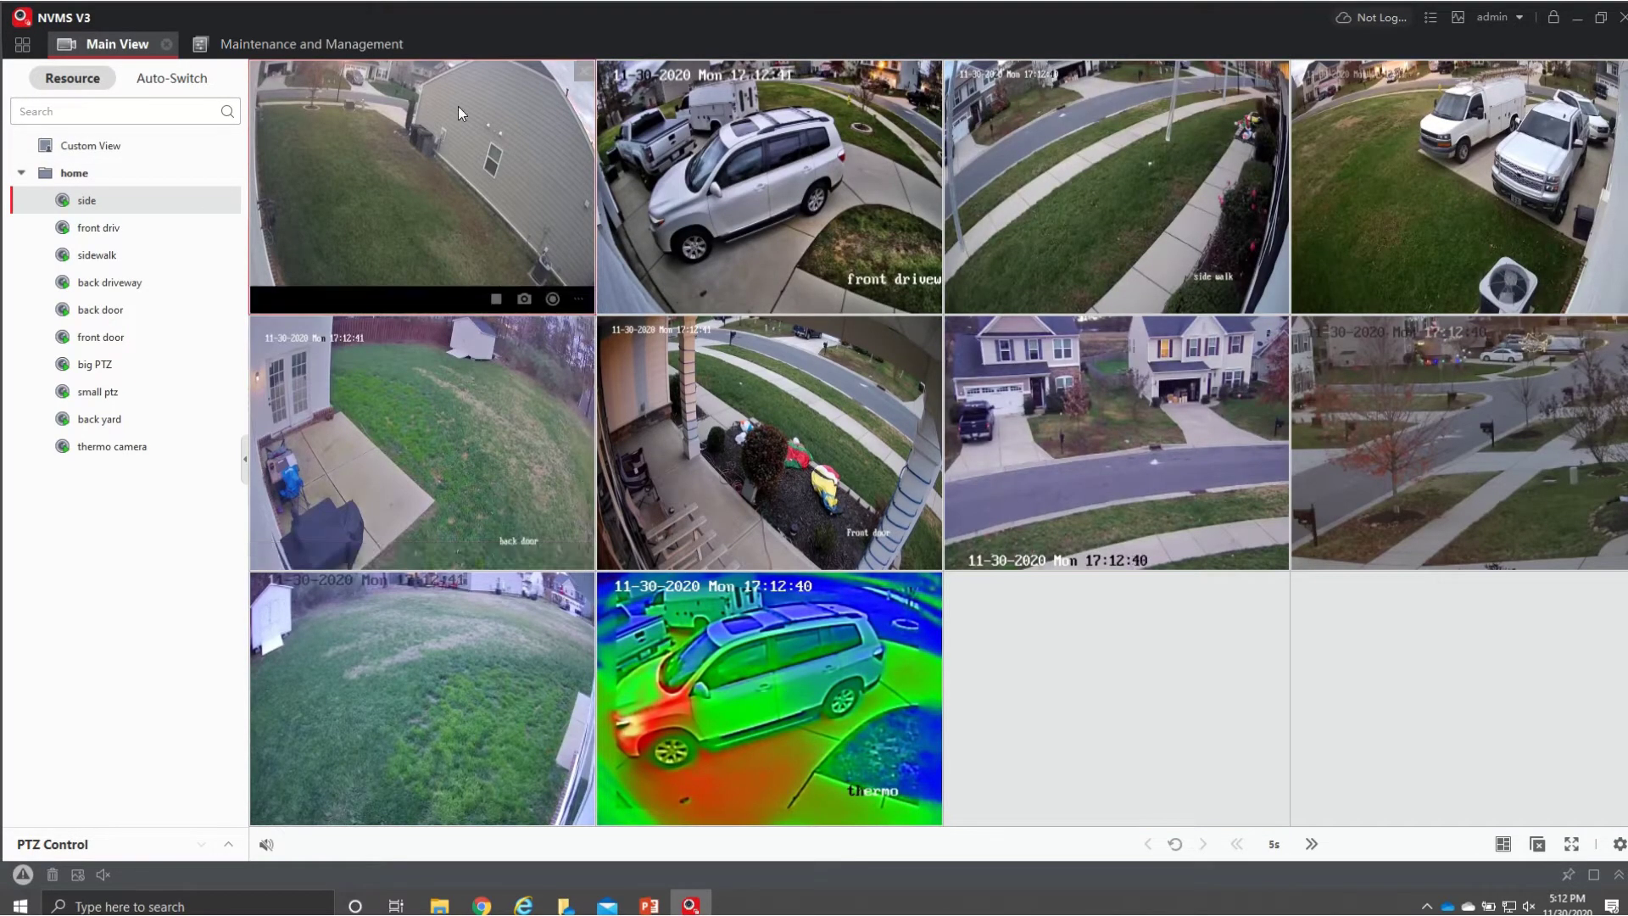
{"action": "left_click", "coordinate": [23, 45]}
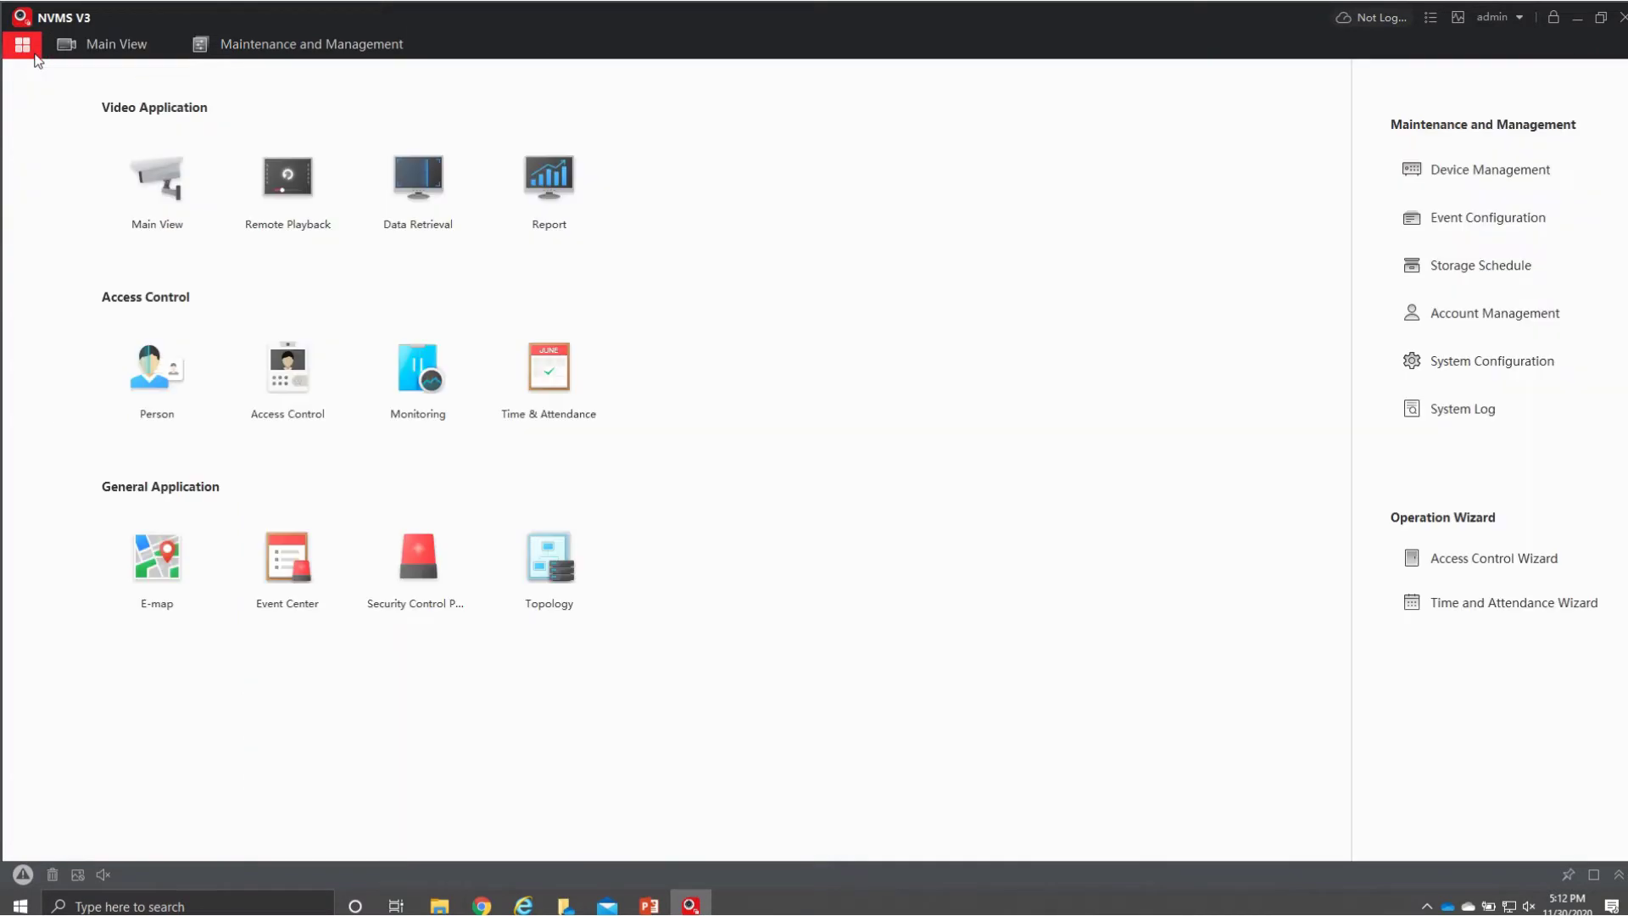
- In Remote Playback, set the date range to 27–28 November and play the side camera
{"action": "left_click", "coordinate": [284, 207]}
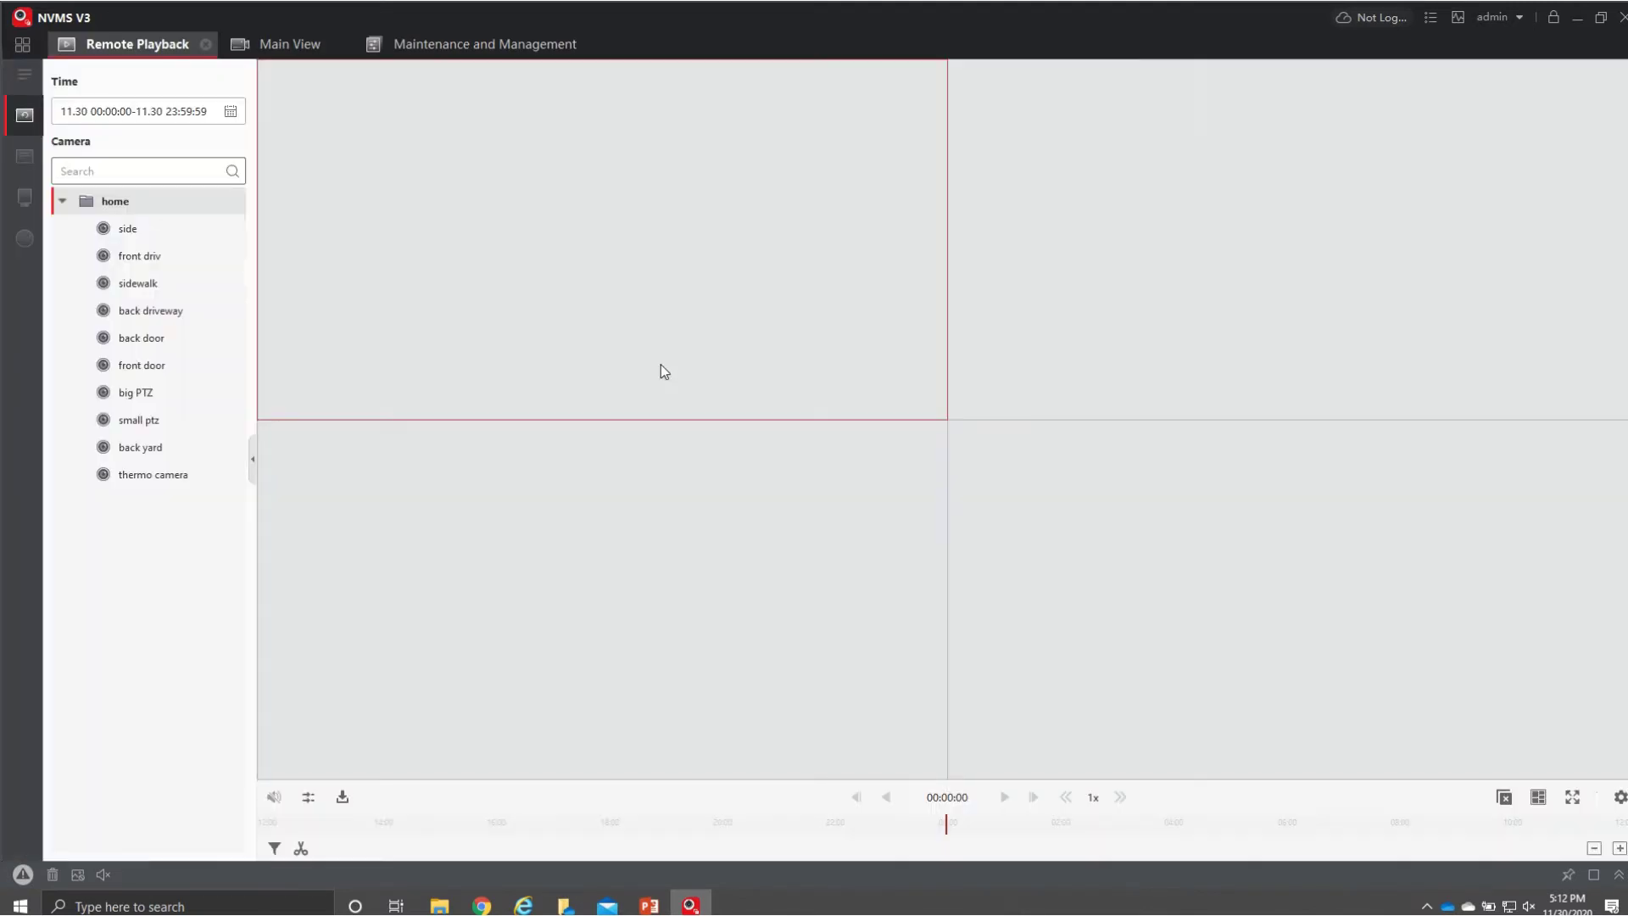
{"action": "left_click", "coordinate": [140, 230]}
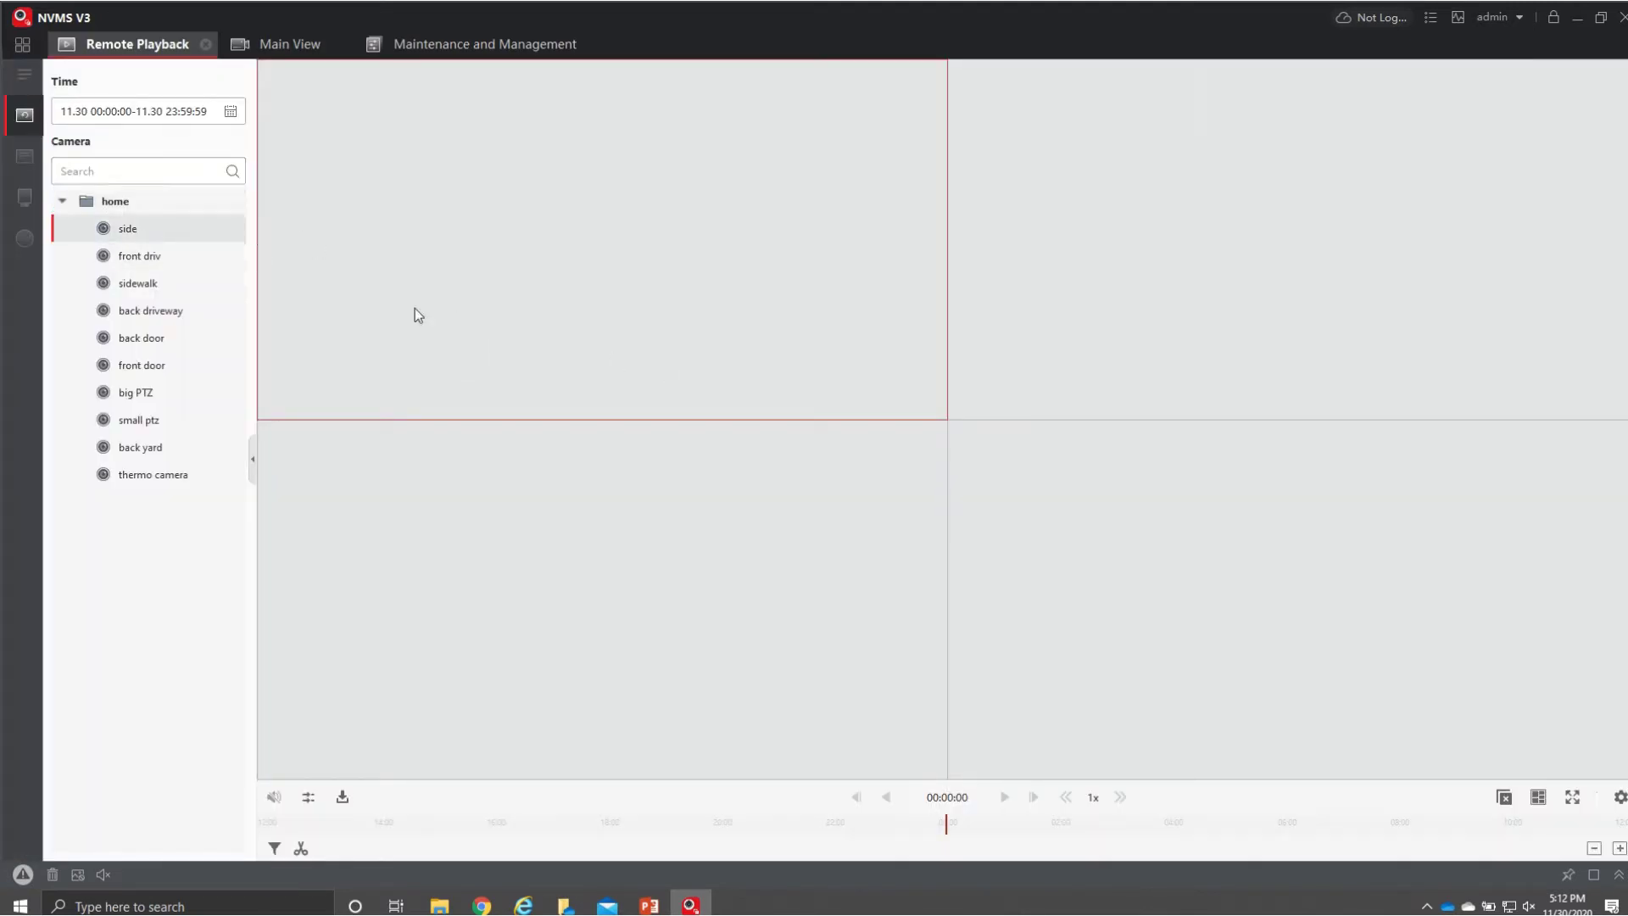
{"action": "left_click", "coordinate": [230, 114]}
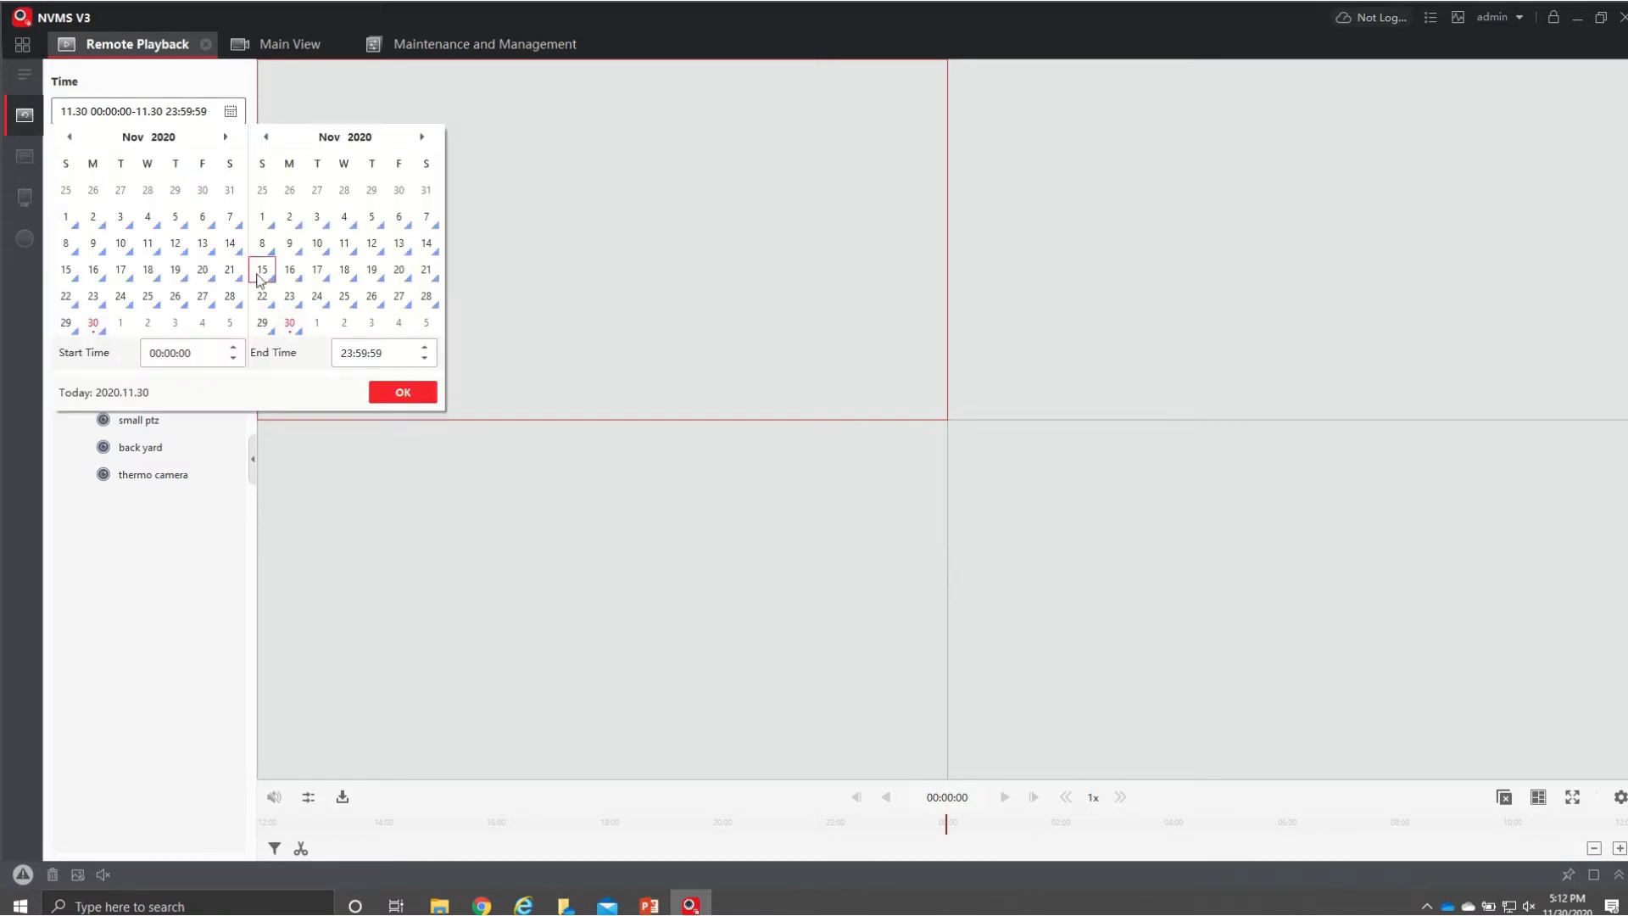
{"action": "left_click", "coordinate": [204, 296]}
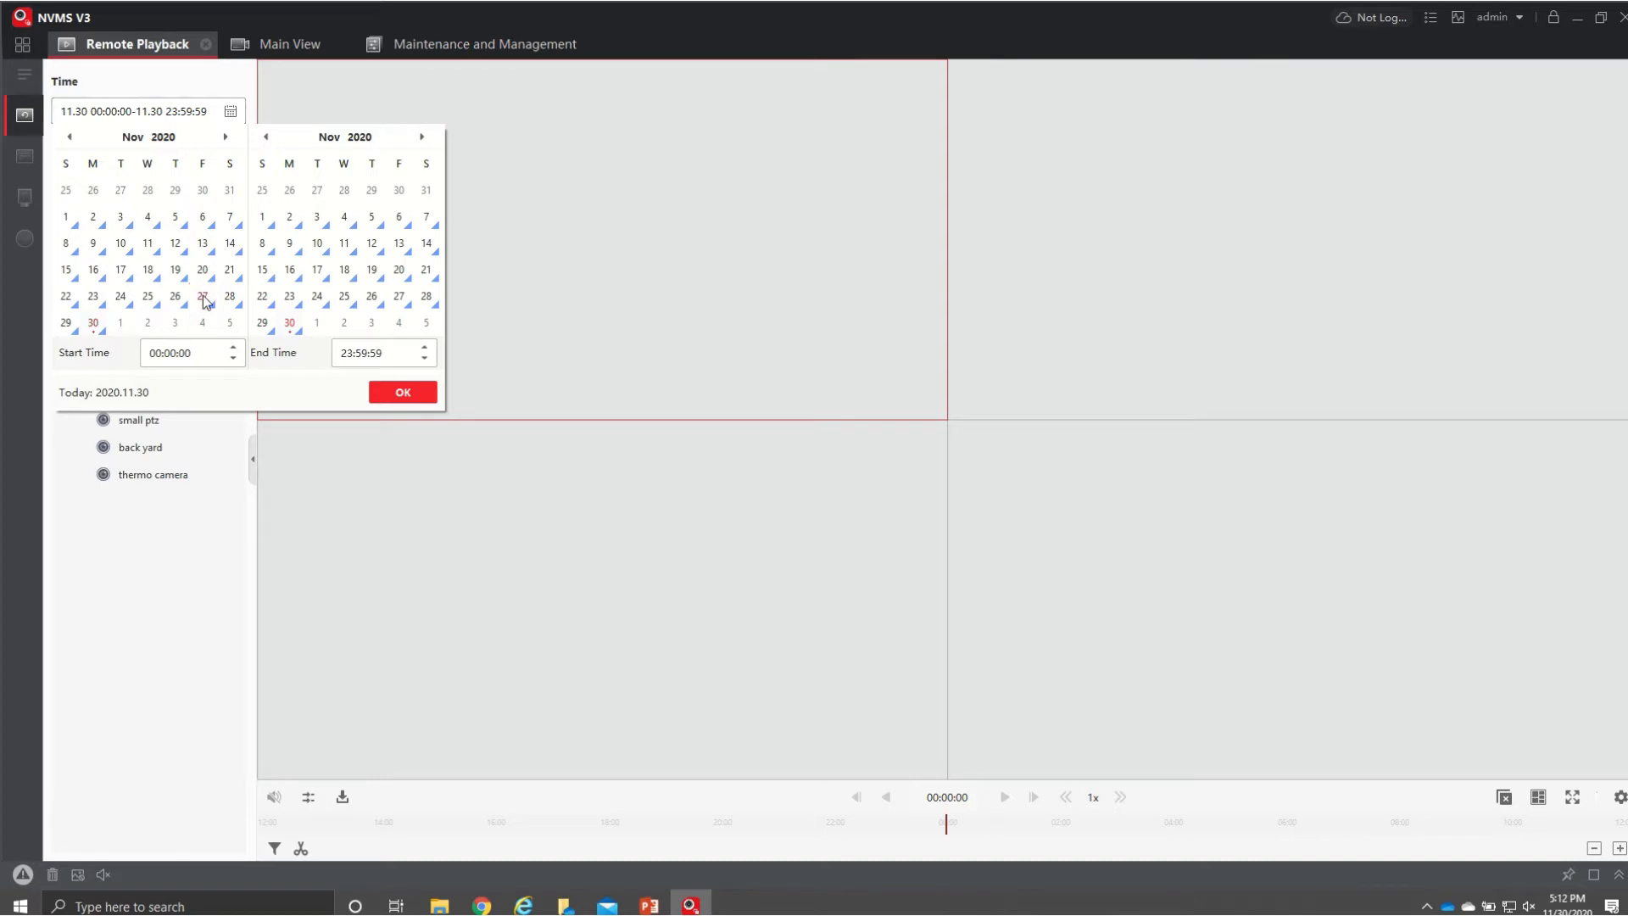
{"action": "left_click", "coordinate": [423, 298]}
{"action": "left_click", "coordinate": [403, 393]}
{"action": "left_click", "coordinate": [231, 230]}
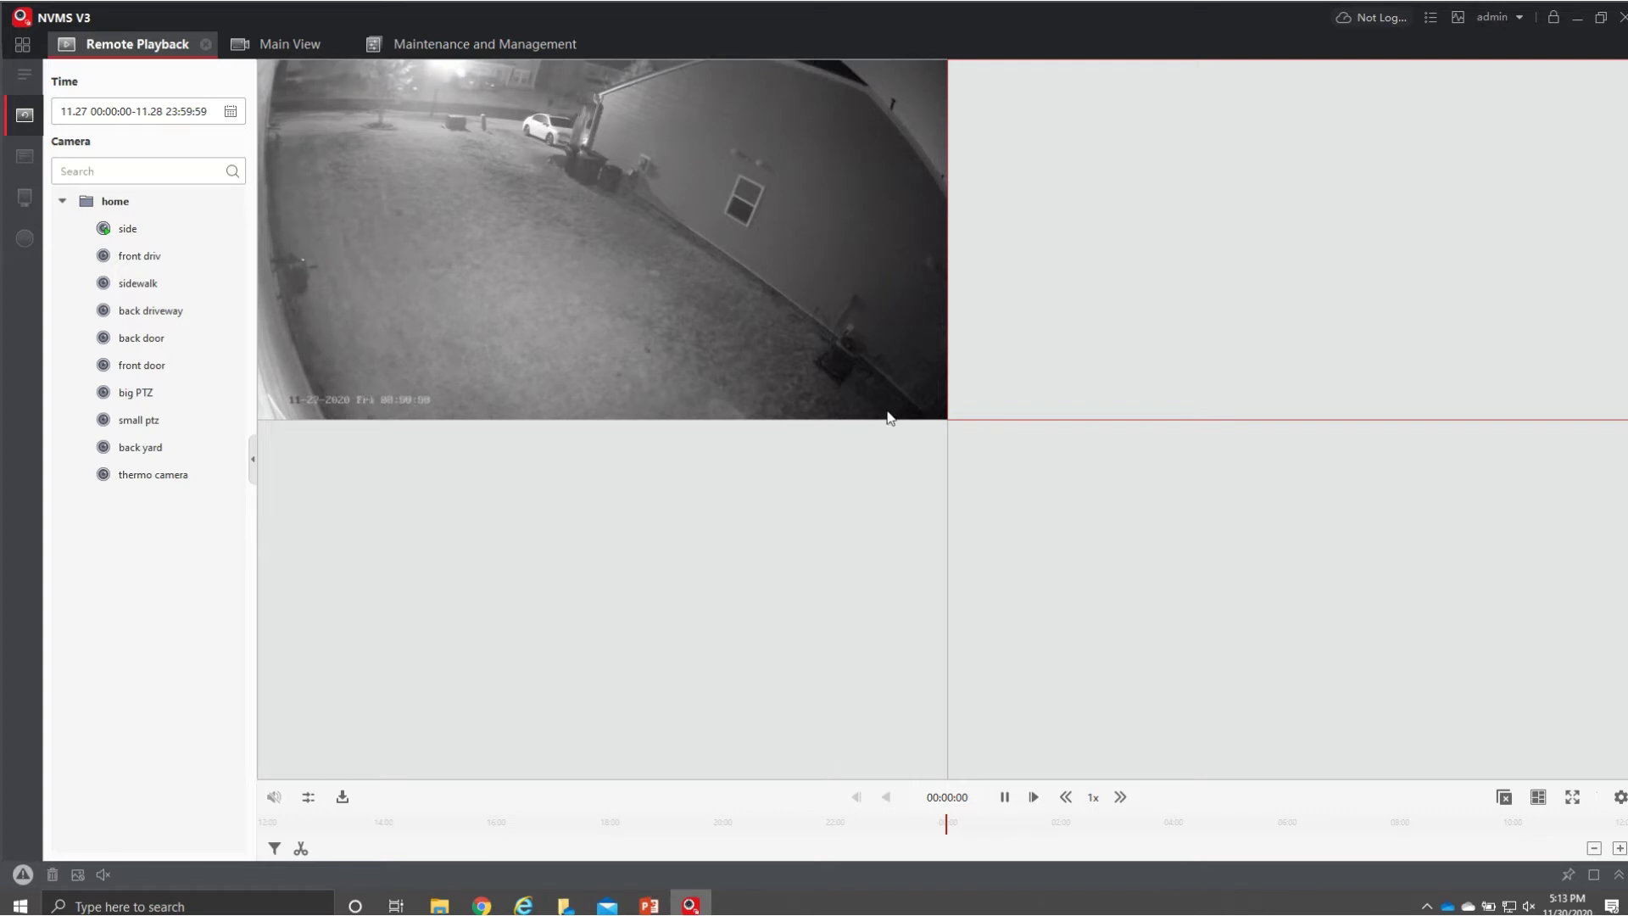
- Maximise the side camera's playback and drag the timeline ahead to about 07:26 on 27 November
{"action": "double_click", "coordinate": [695, 284]}
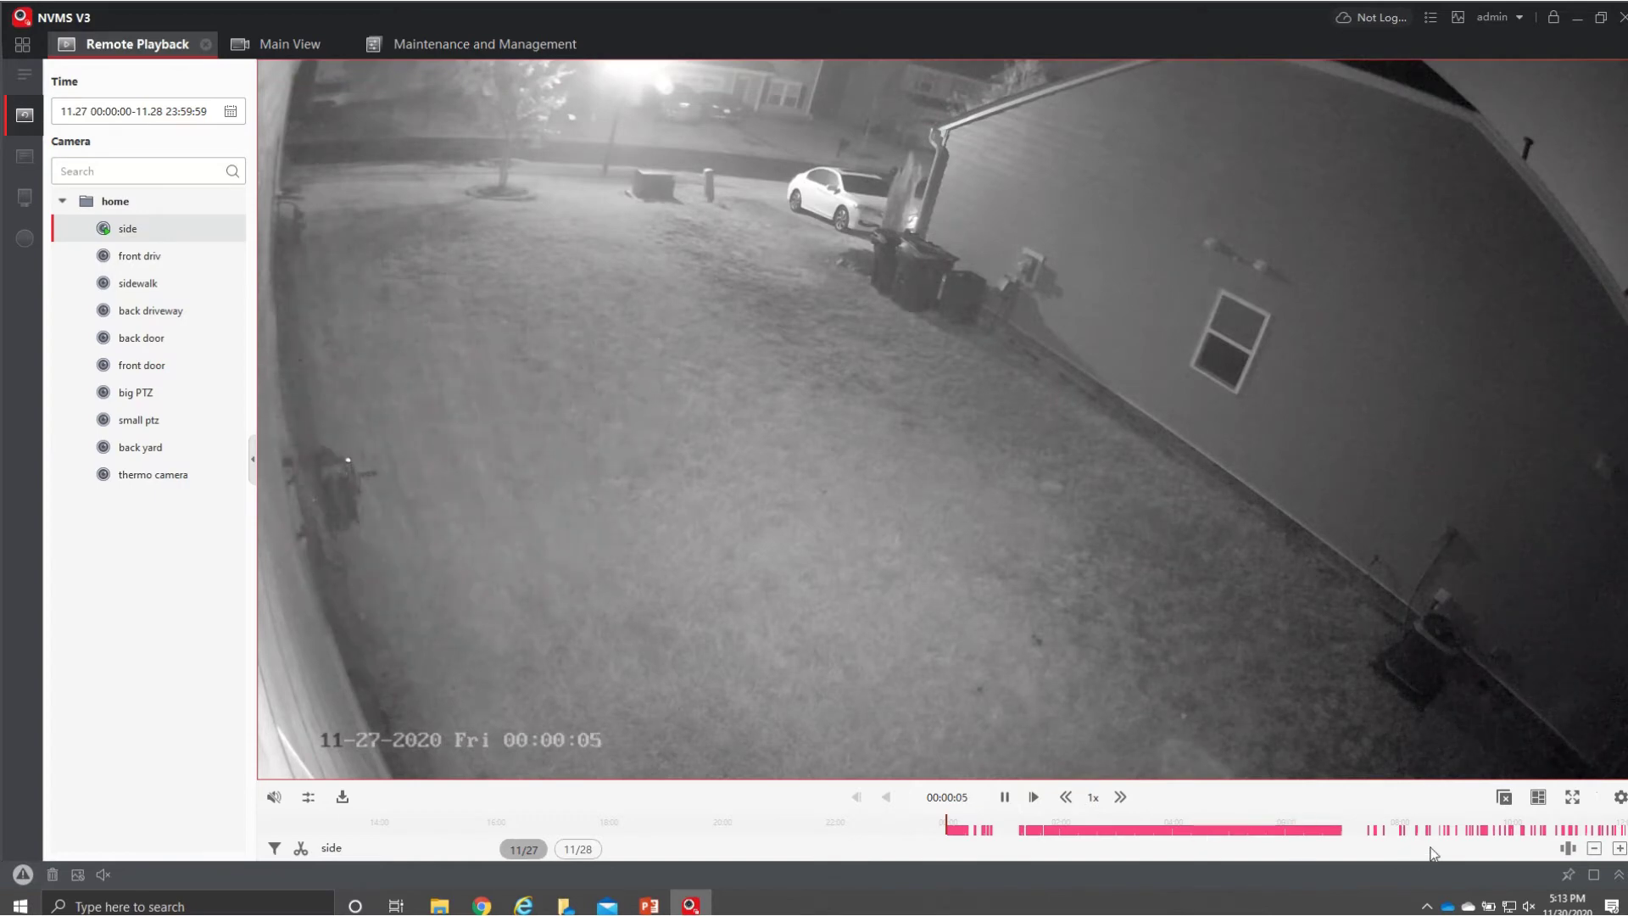
{"action": "left_click_drag", "start_coordinate": [1415, 829], "coordinate": [1001, 830]}
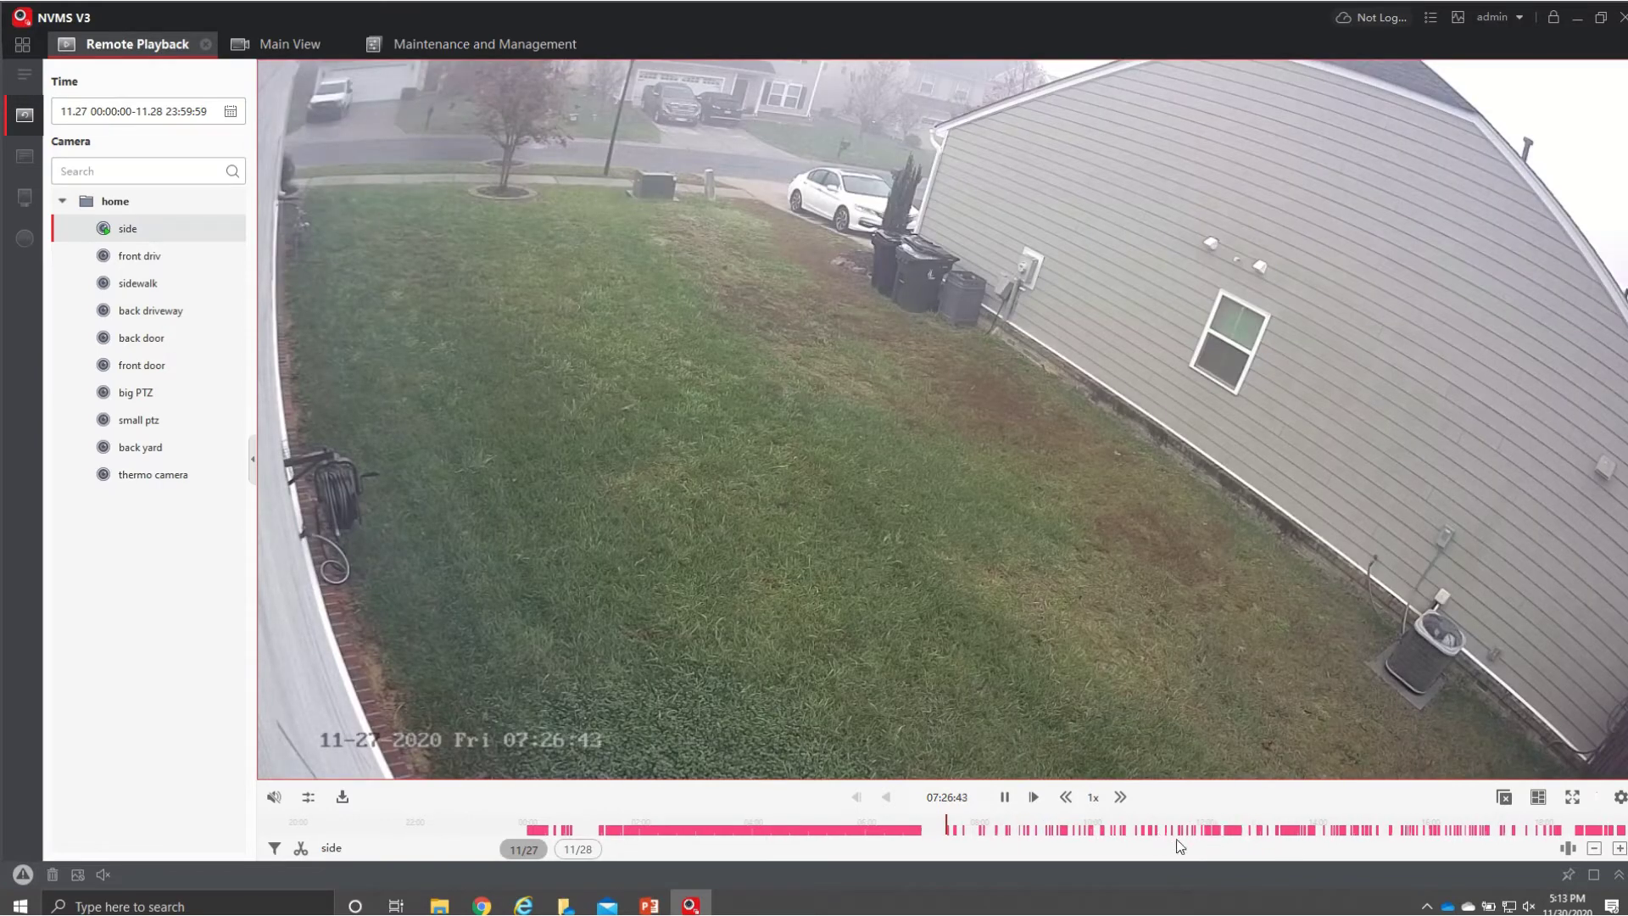
{"action": "mouse_move", "coordinate": [920, 421]}
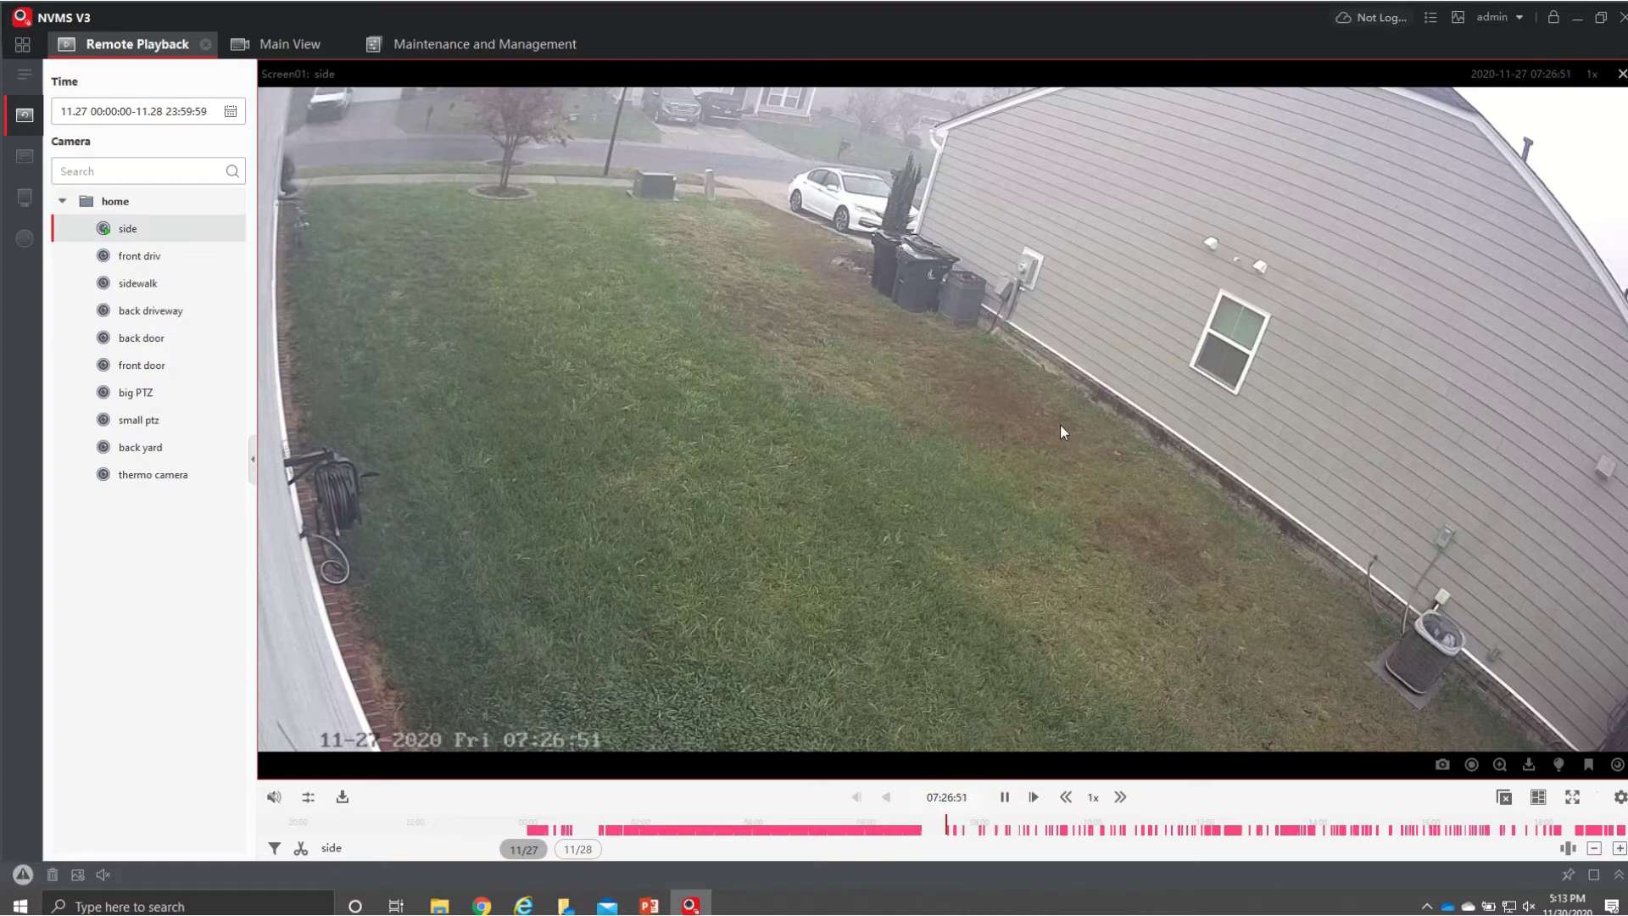
{"action": "right_click", "coordinate": [926, 345]}
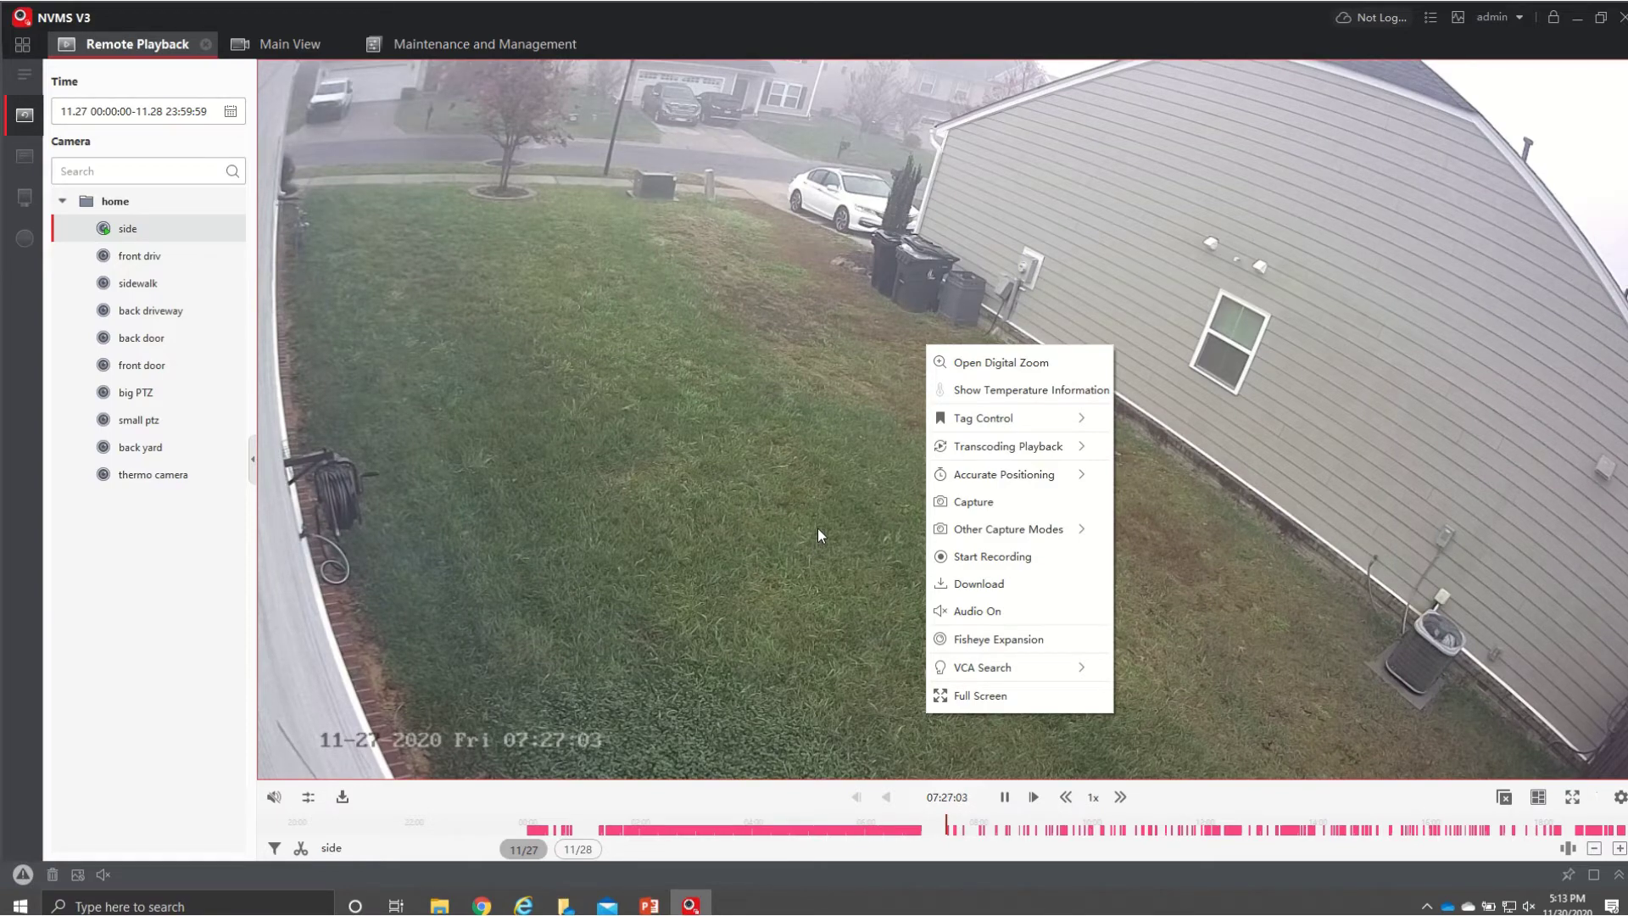
{"action": "left_click", "coordinate": [977, 584]}
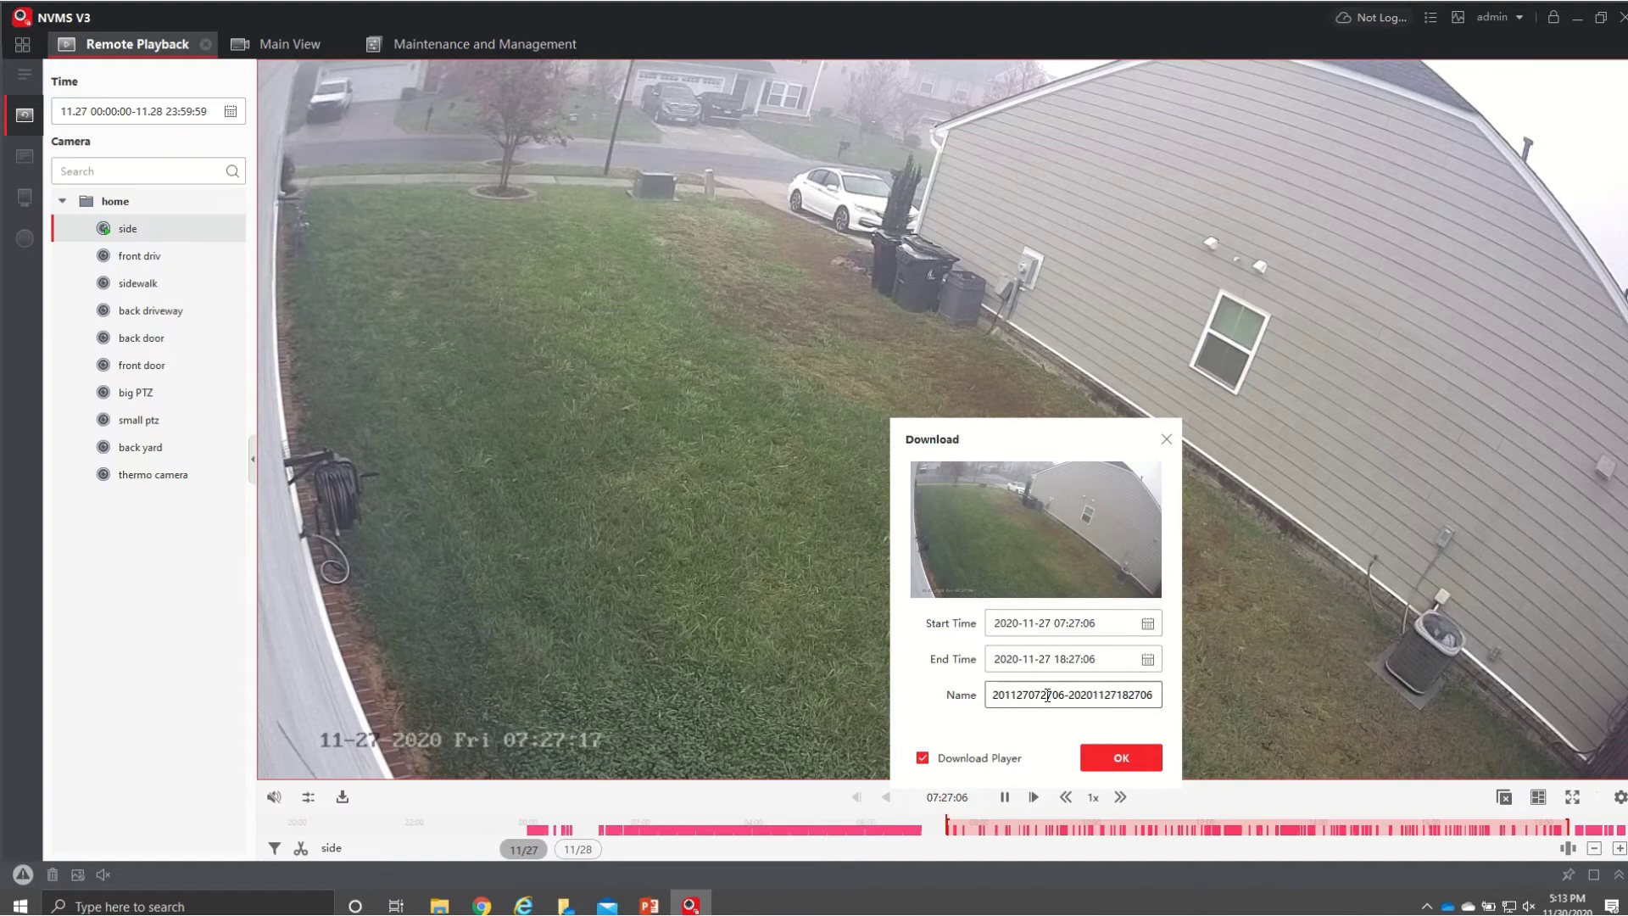
{"action": "left_click", "coordinate": [924, 758]}
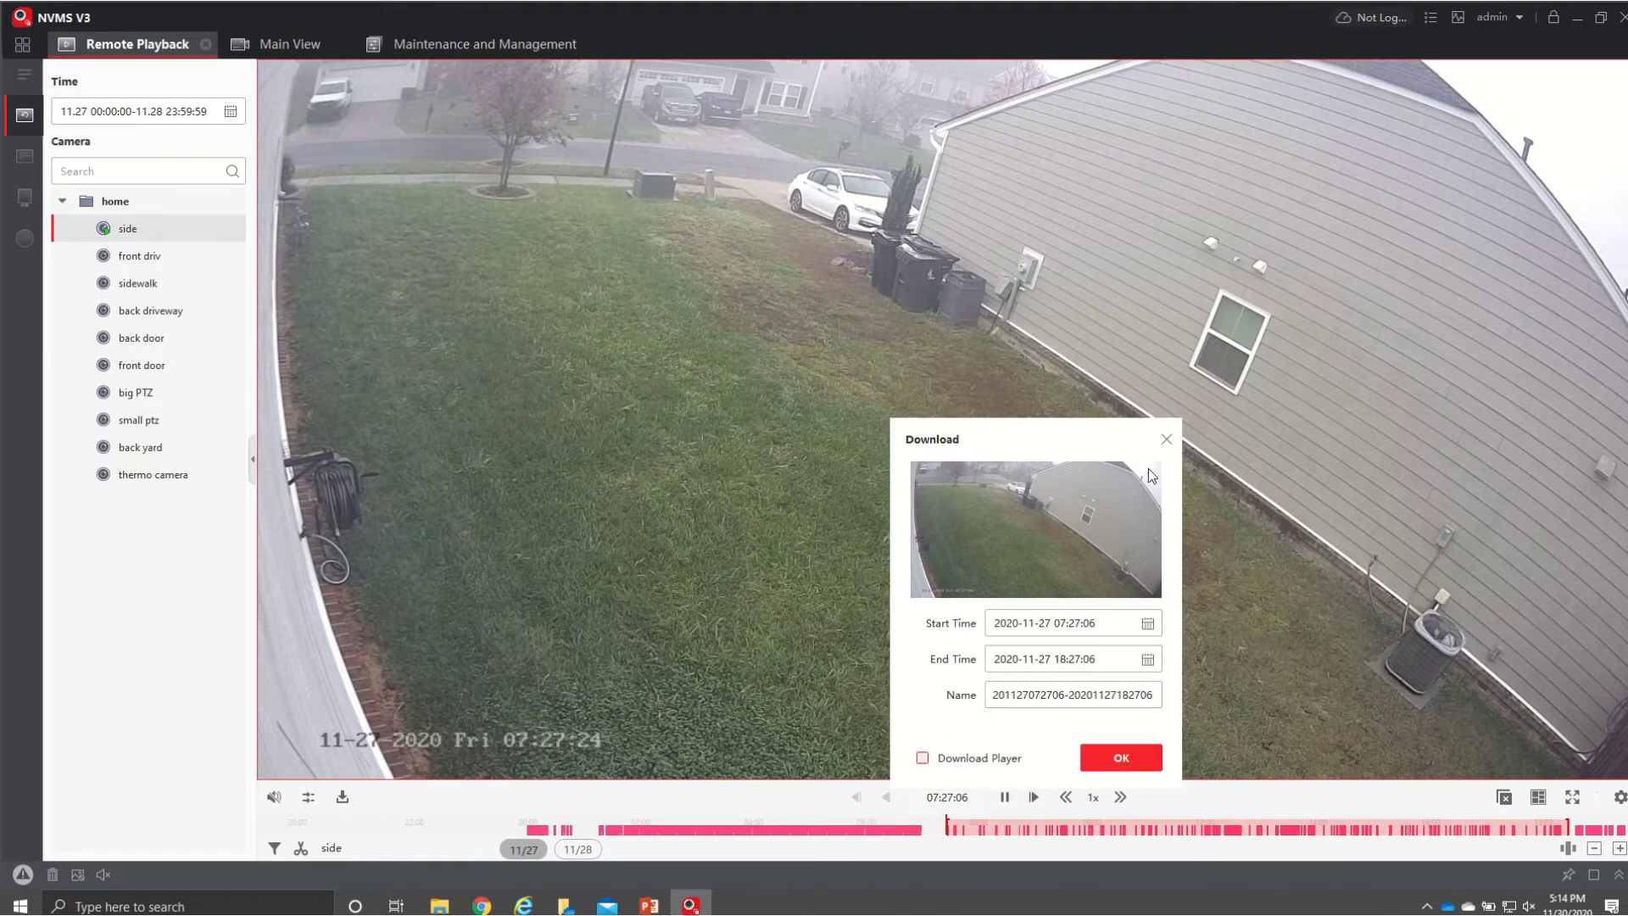
{"action": "left_click", "coordinate": [1167, 438]}
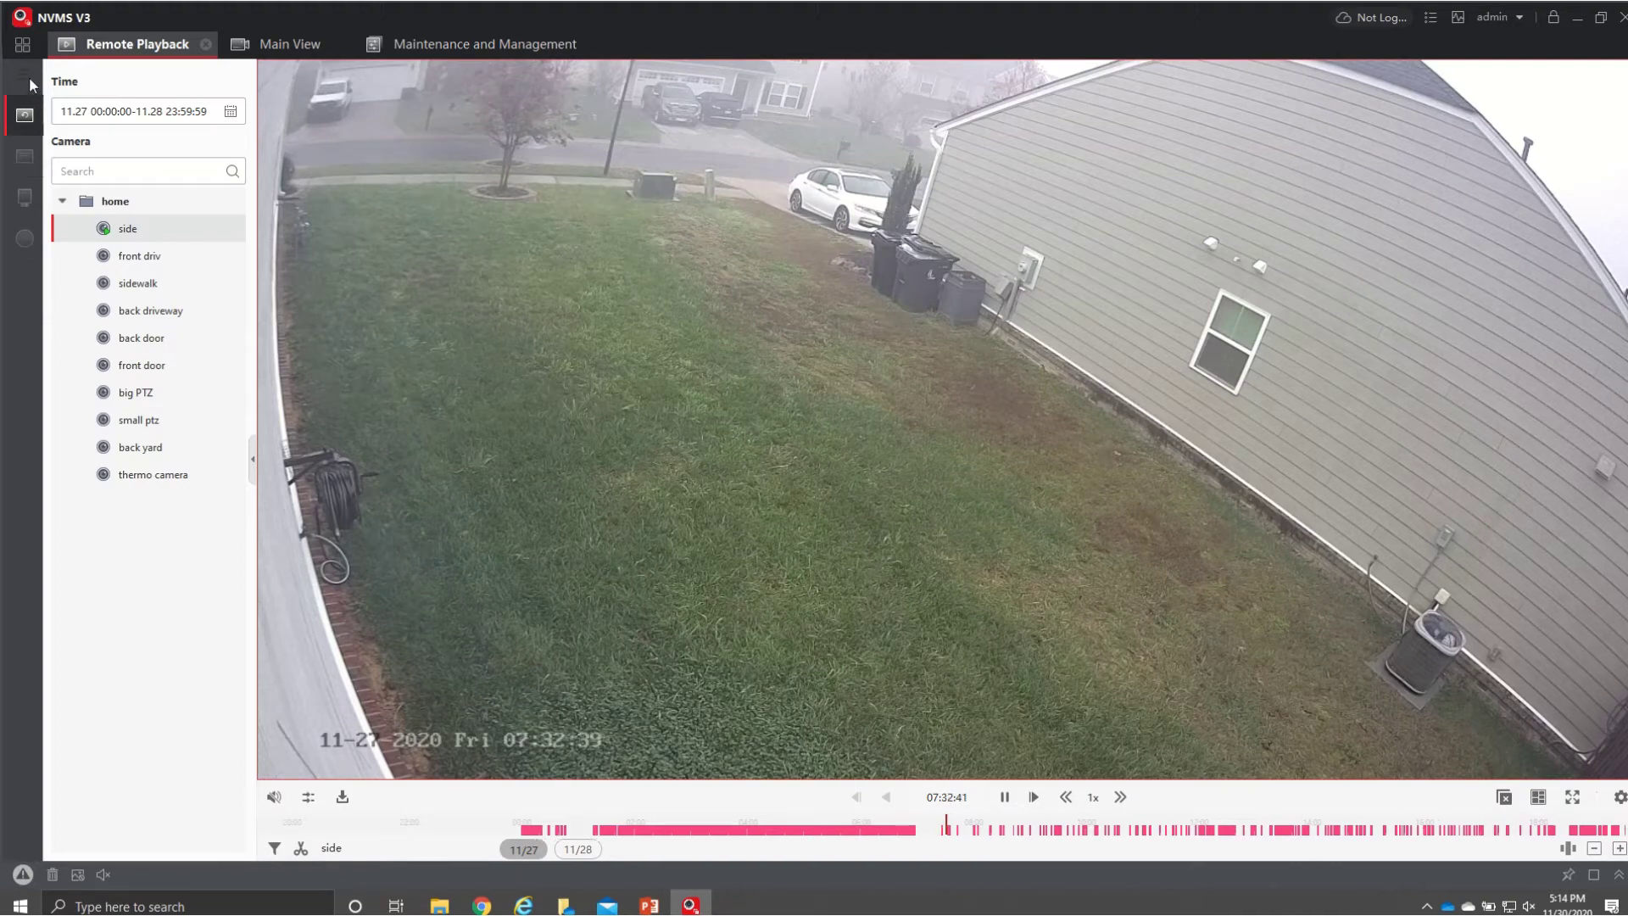
- Expand the playback modes, try Event Playback with VCA Detection, then return to Camera Playback
{"action": "left_click", "coordinate": [30, 80]}
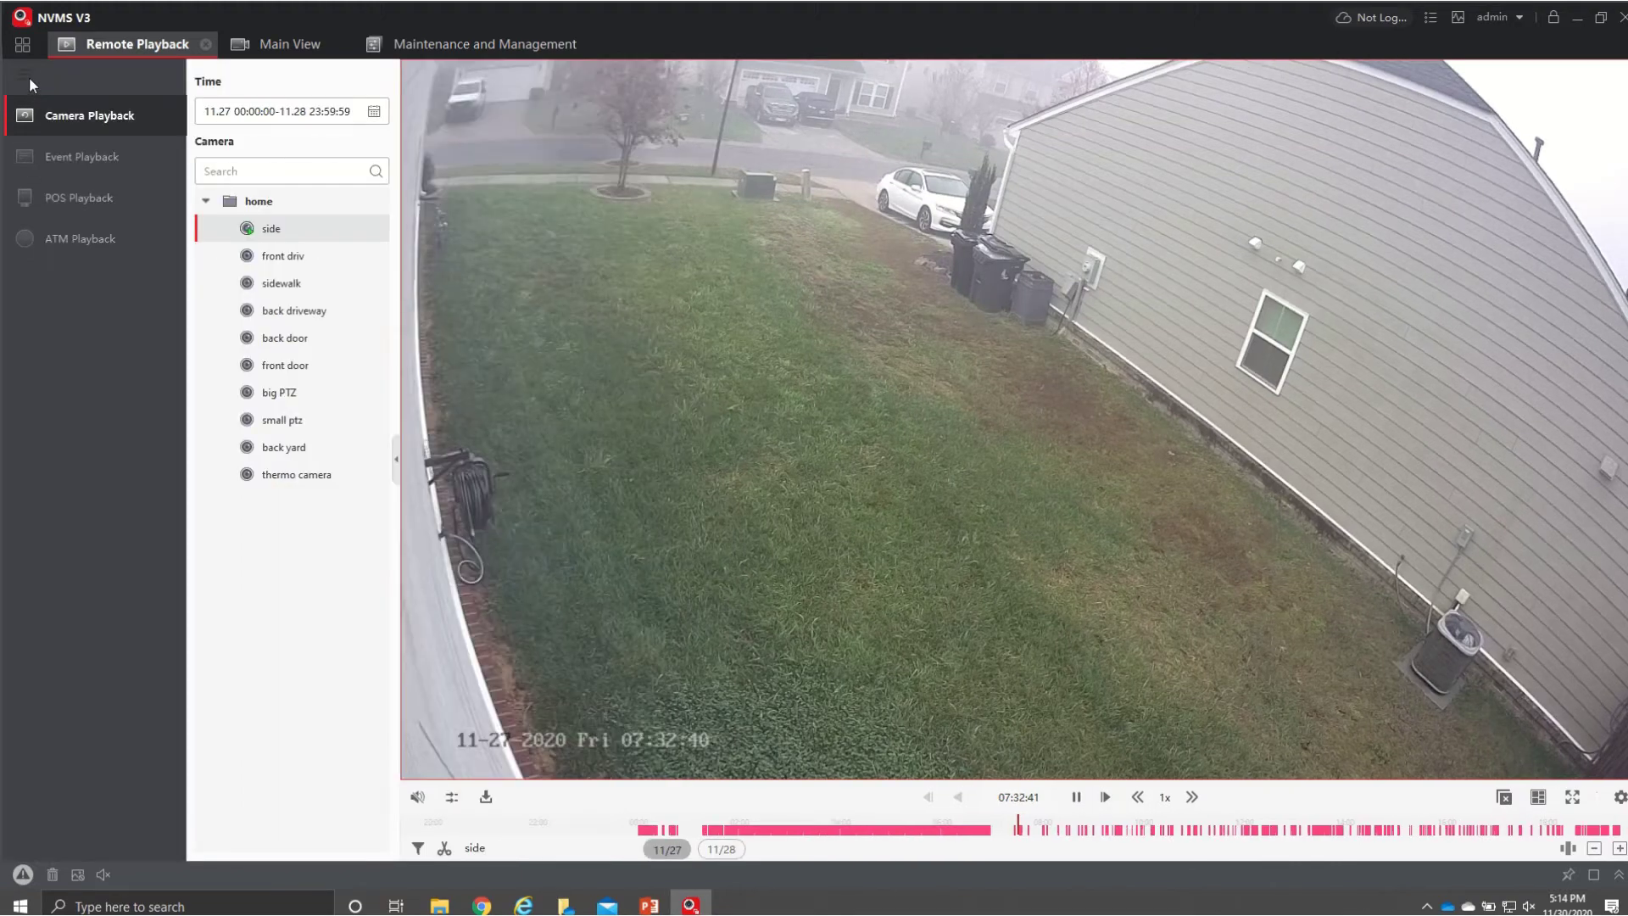
{"action": "left_click", "coordinate": [89, 159]}
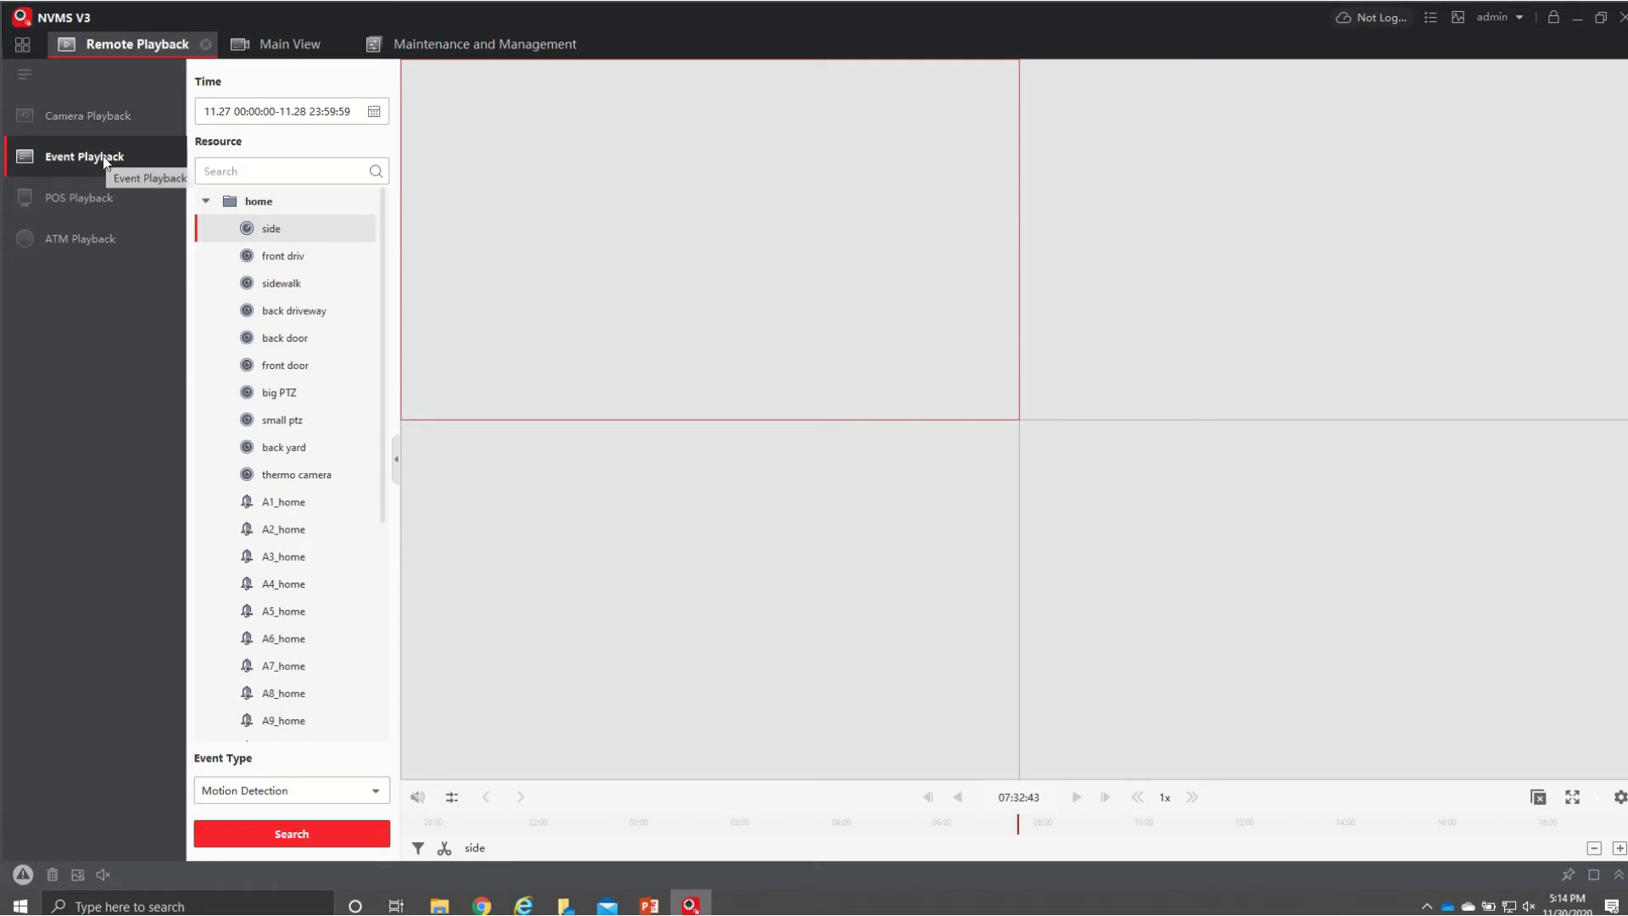
{"action": "left_click", "coordinate": [376, 789]}
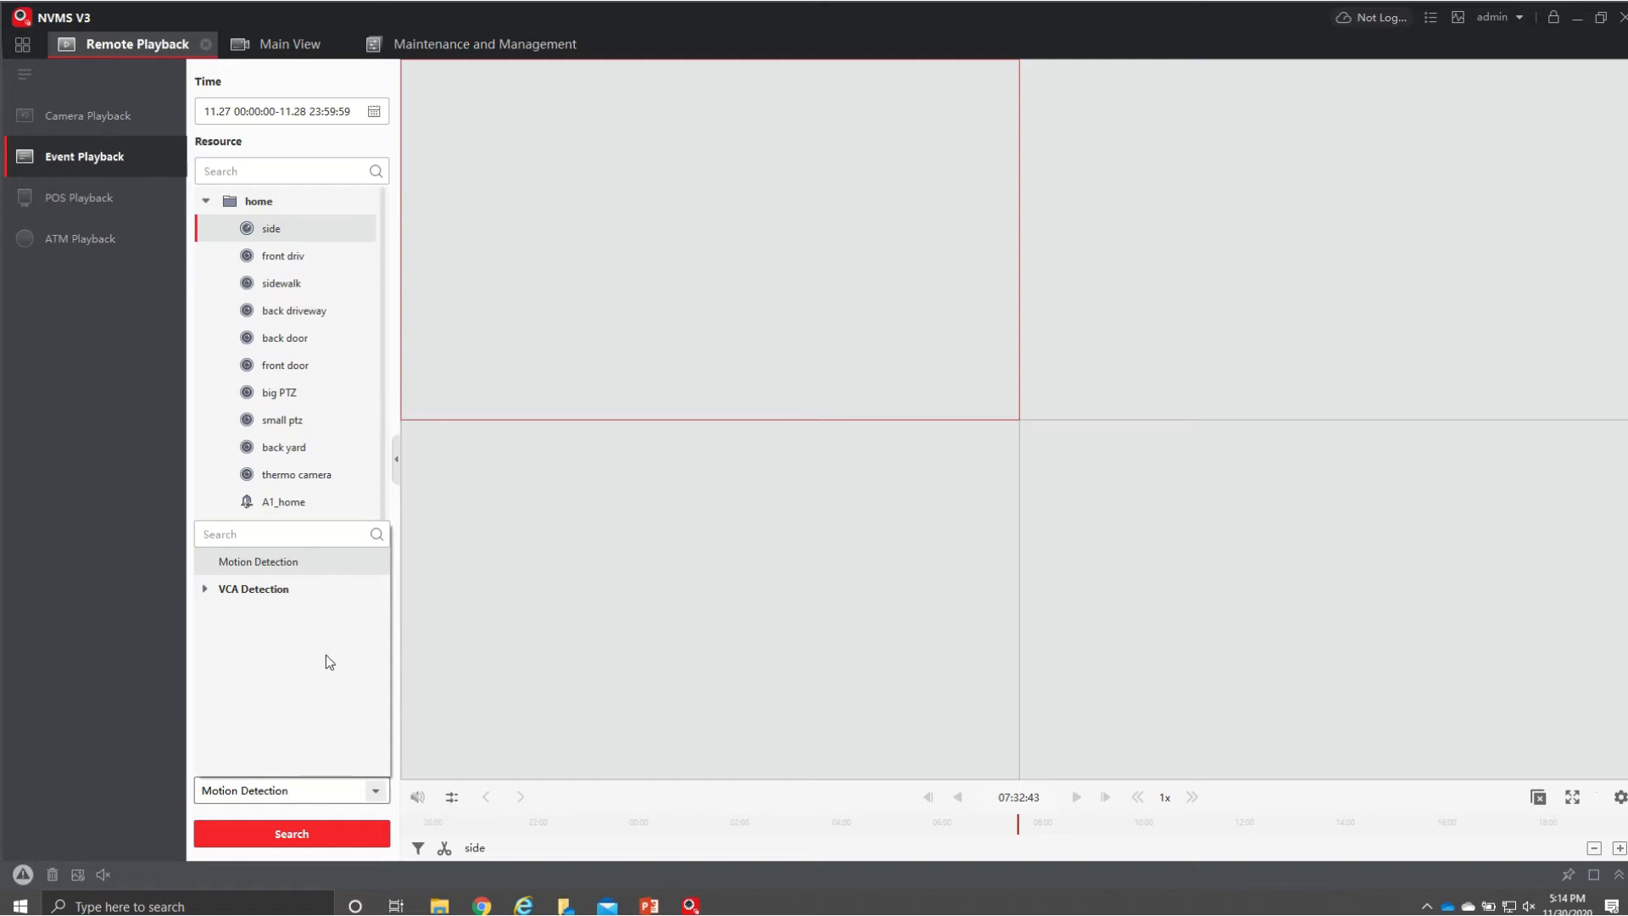
{"action": "left_click", "coordinate": [254, 589]}
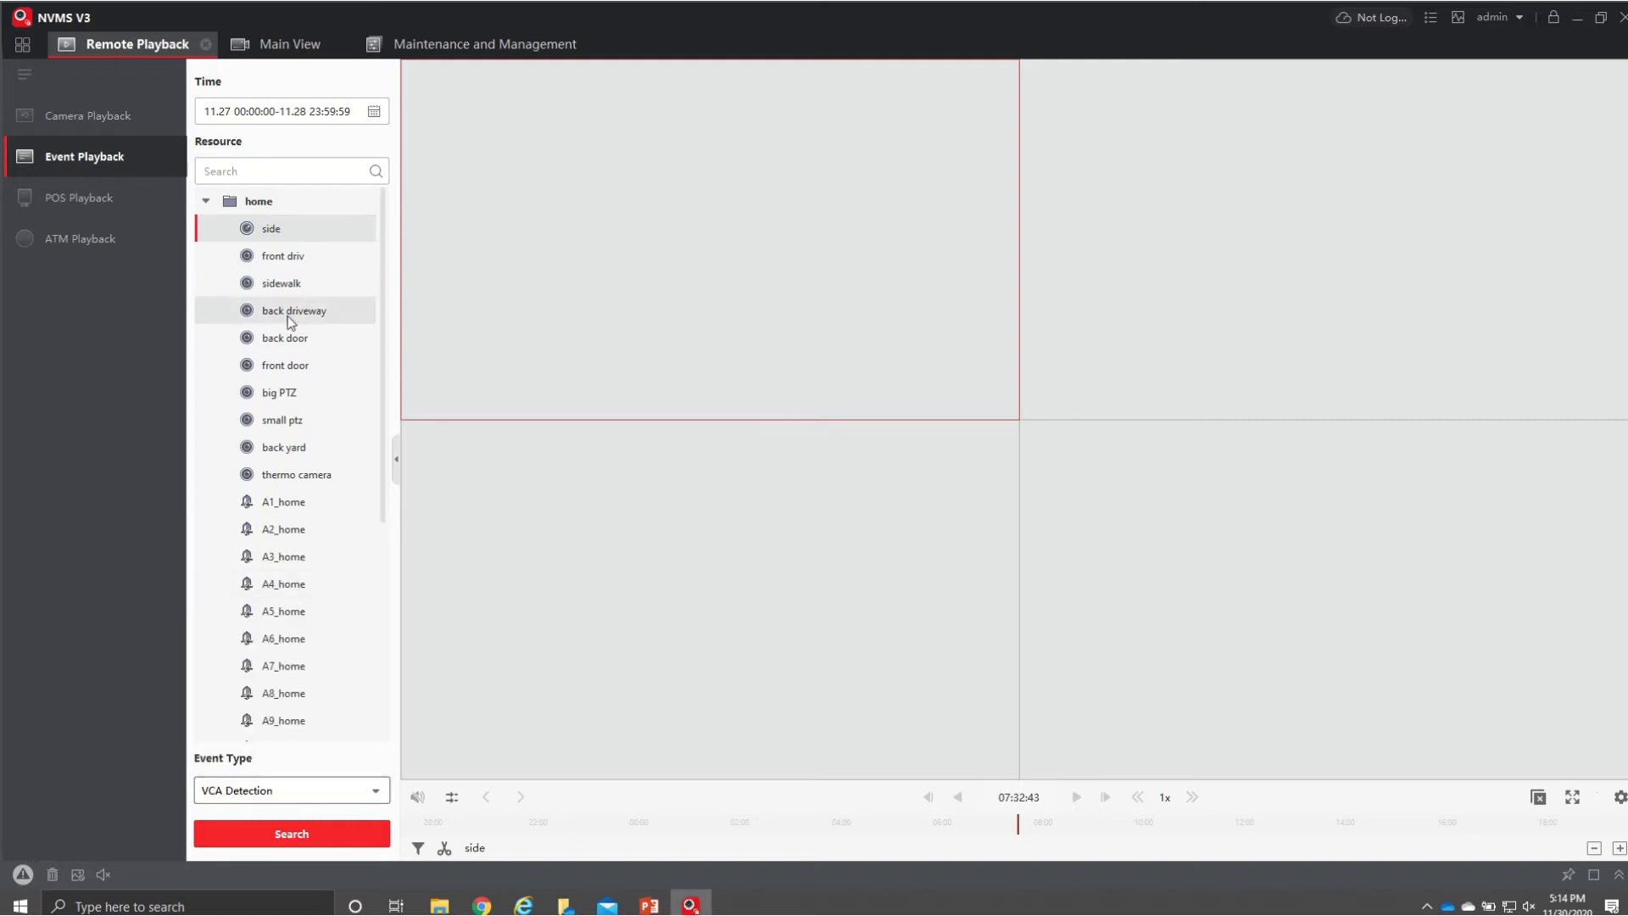
{"action": "mouse_move", "coordinate": [882, 8]}
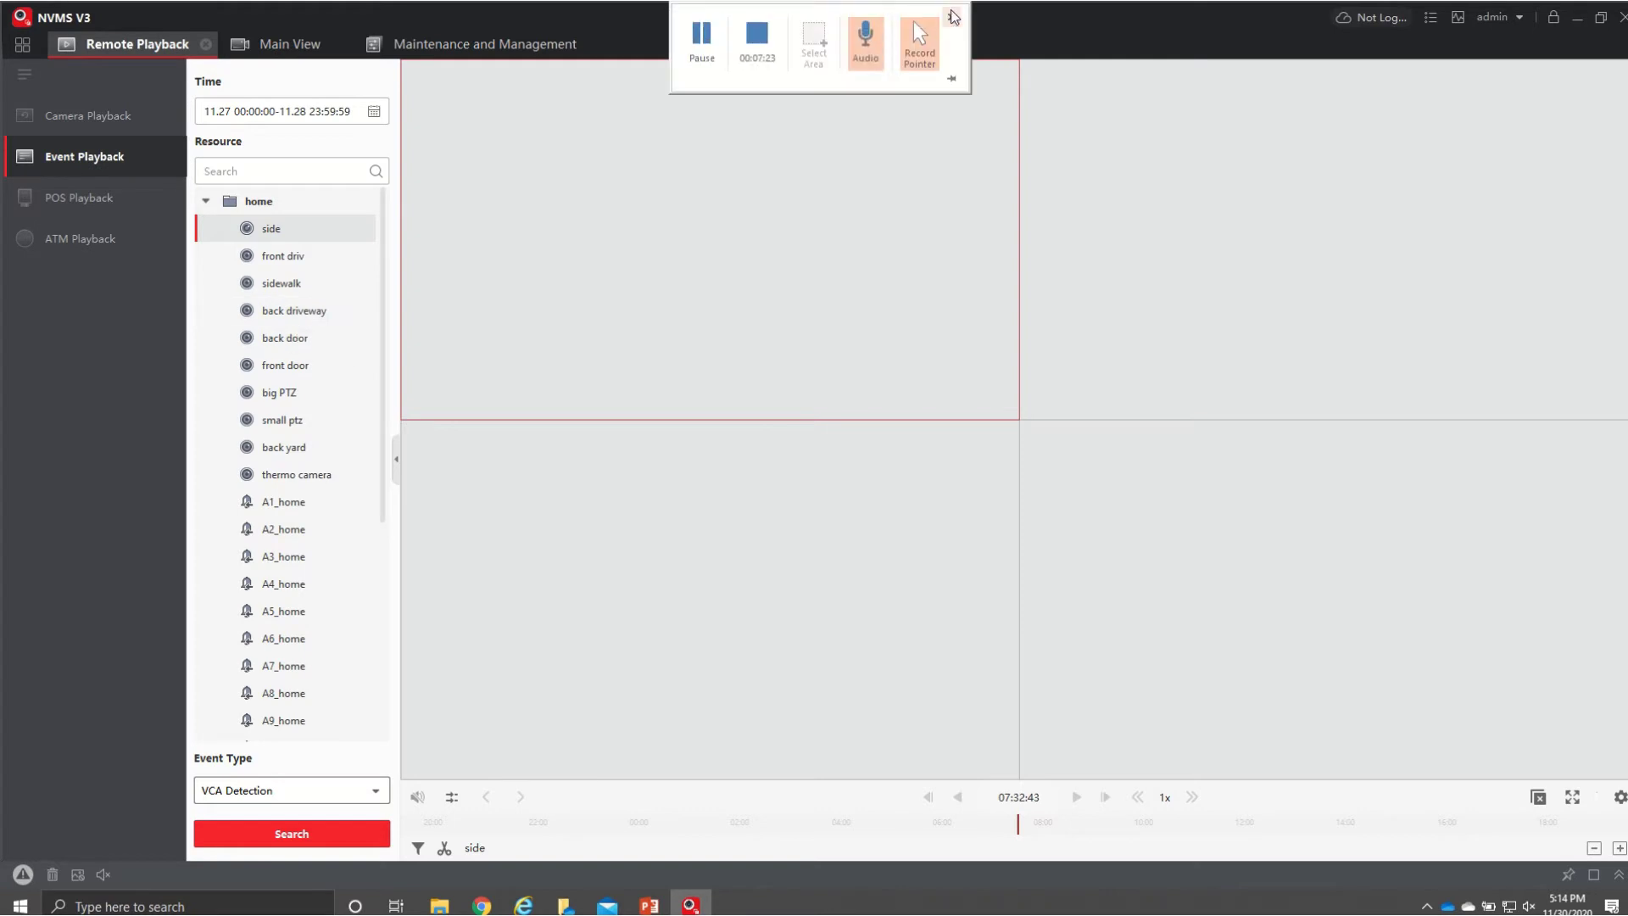
{"action": "left_click", "coordinate": [703, 34]}
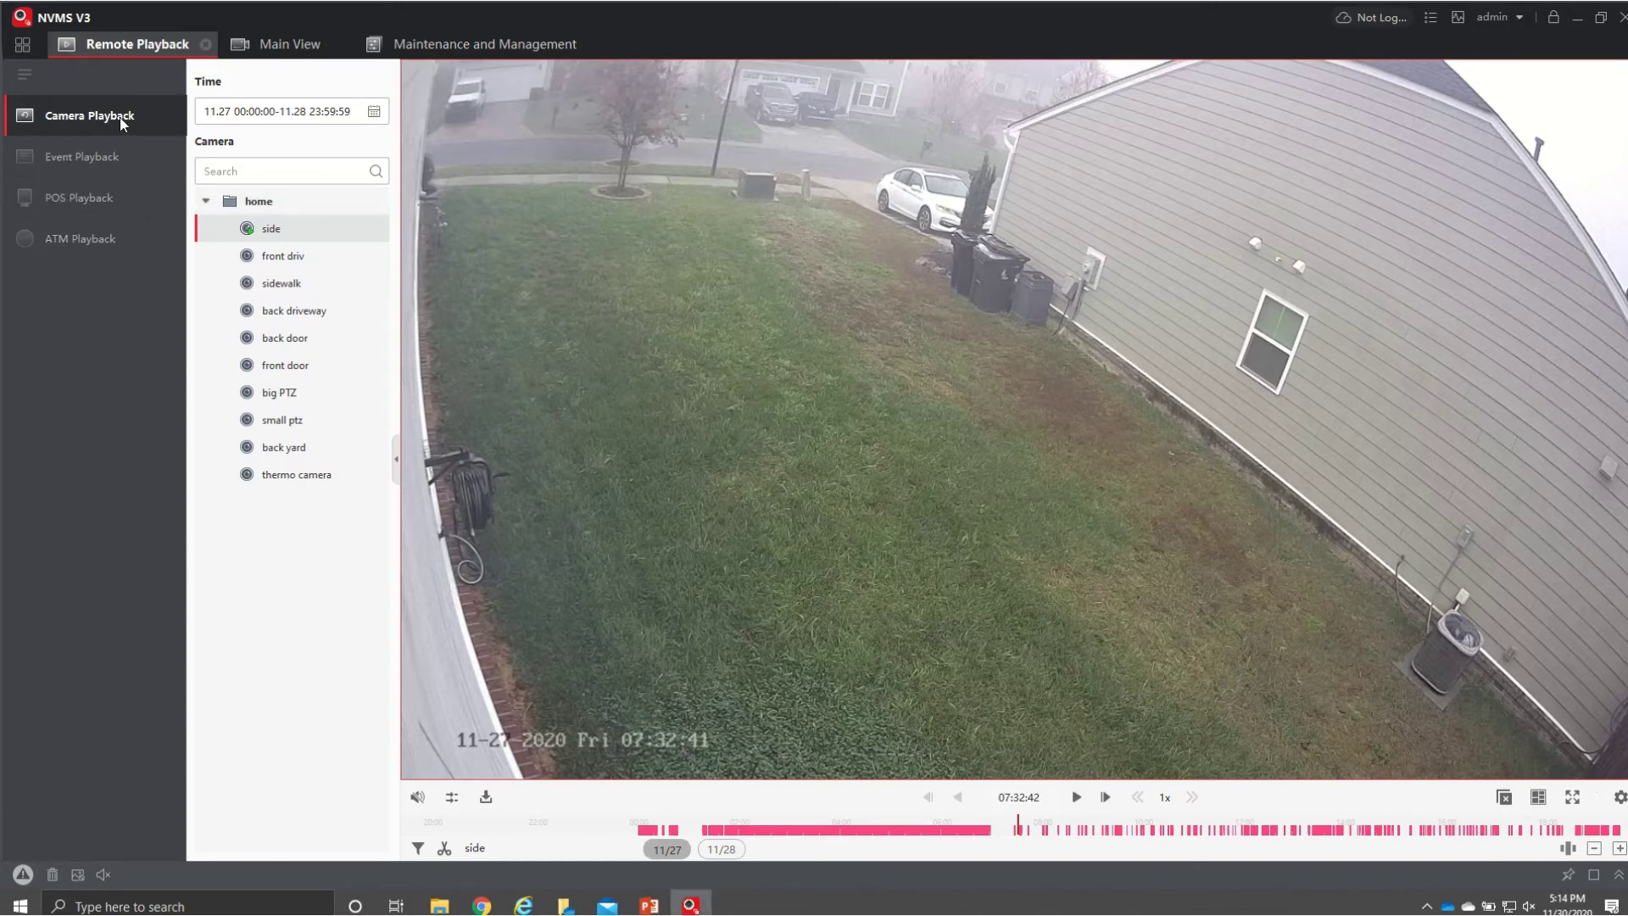
- Enable VCA Search motion detection and draw a search rectangle over the parked car area
{"action": "right_click", "coordinate": [763, 206]}
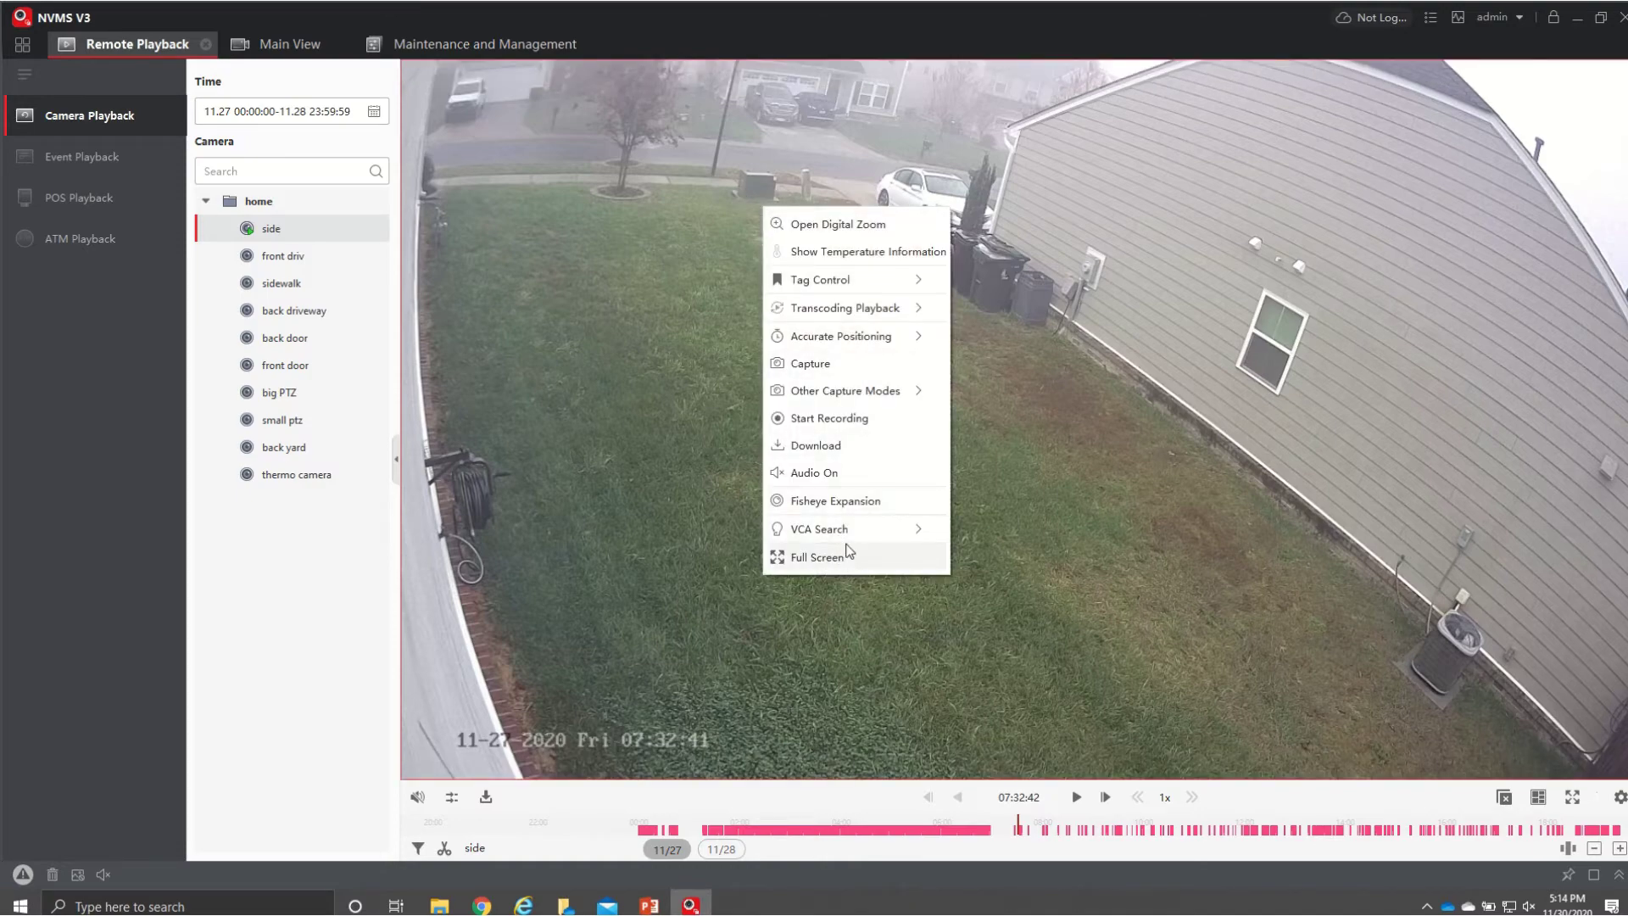
{"action": "mouse_move", "coordinate": [855, 540]}
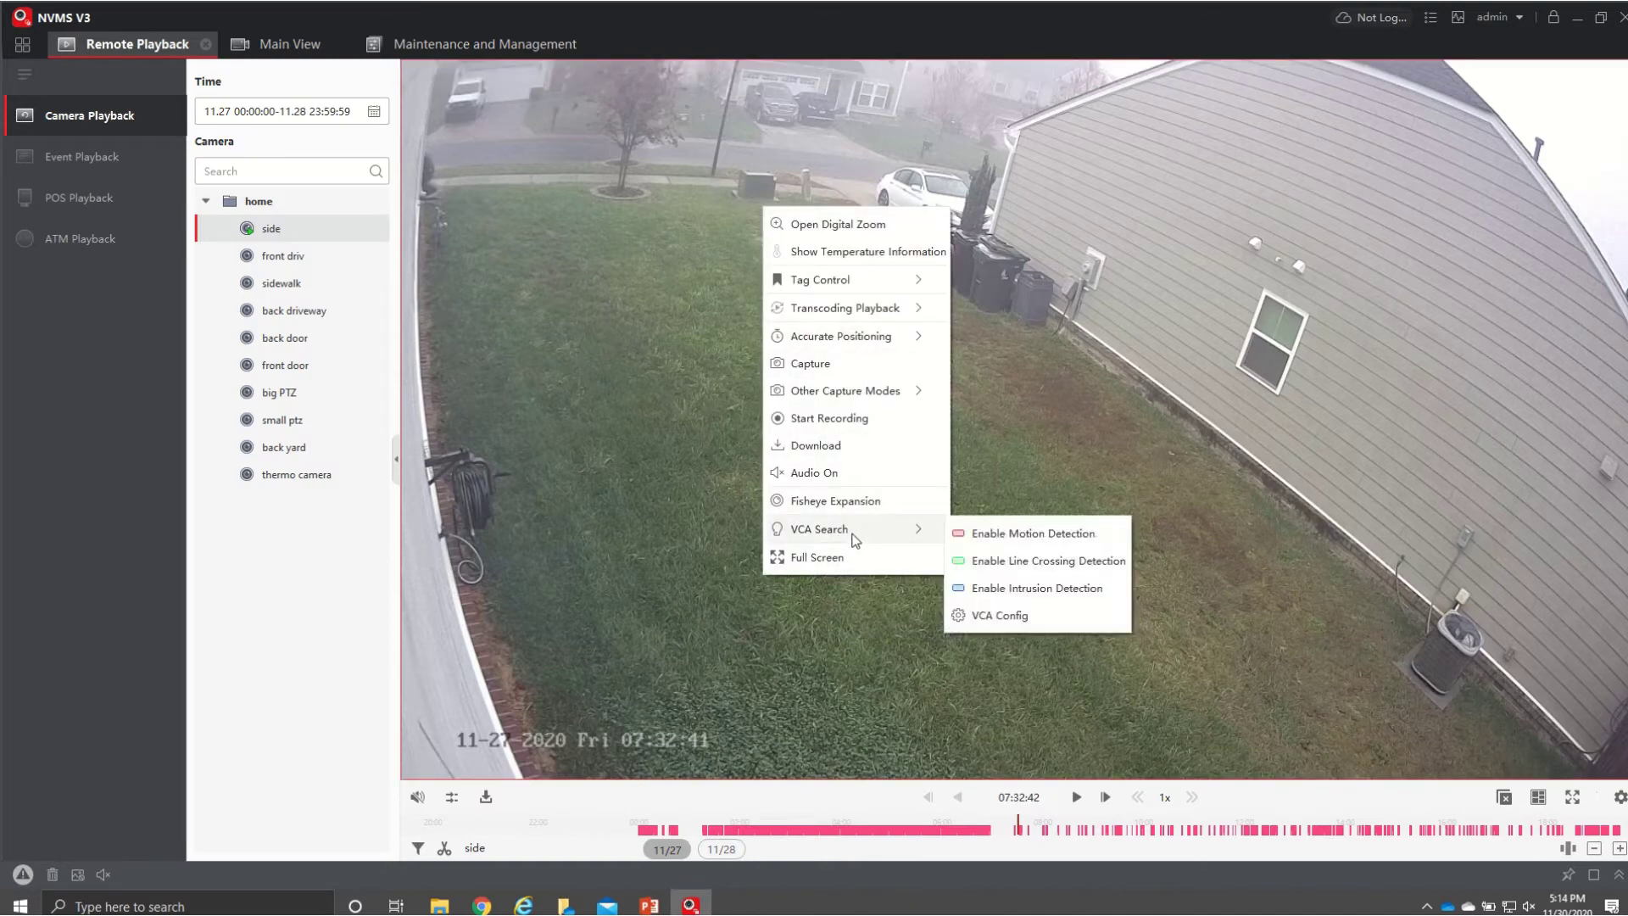
{"action": "left_click", "coordinate": [1023, 541]}
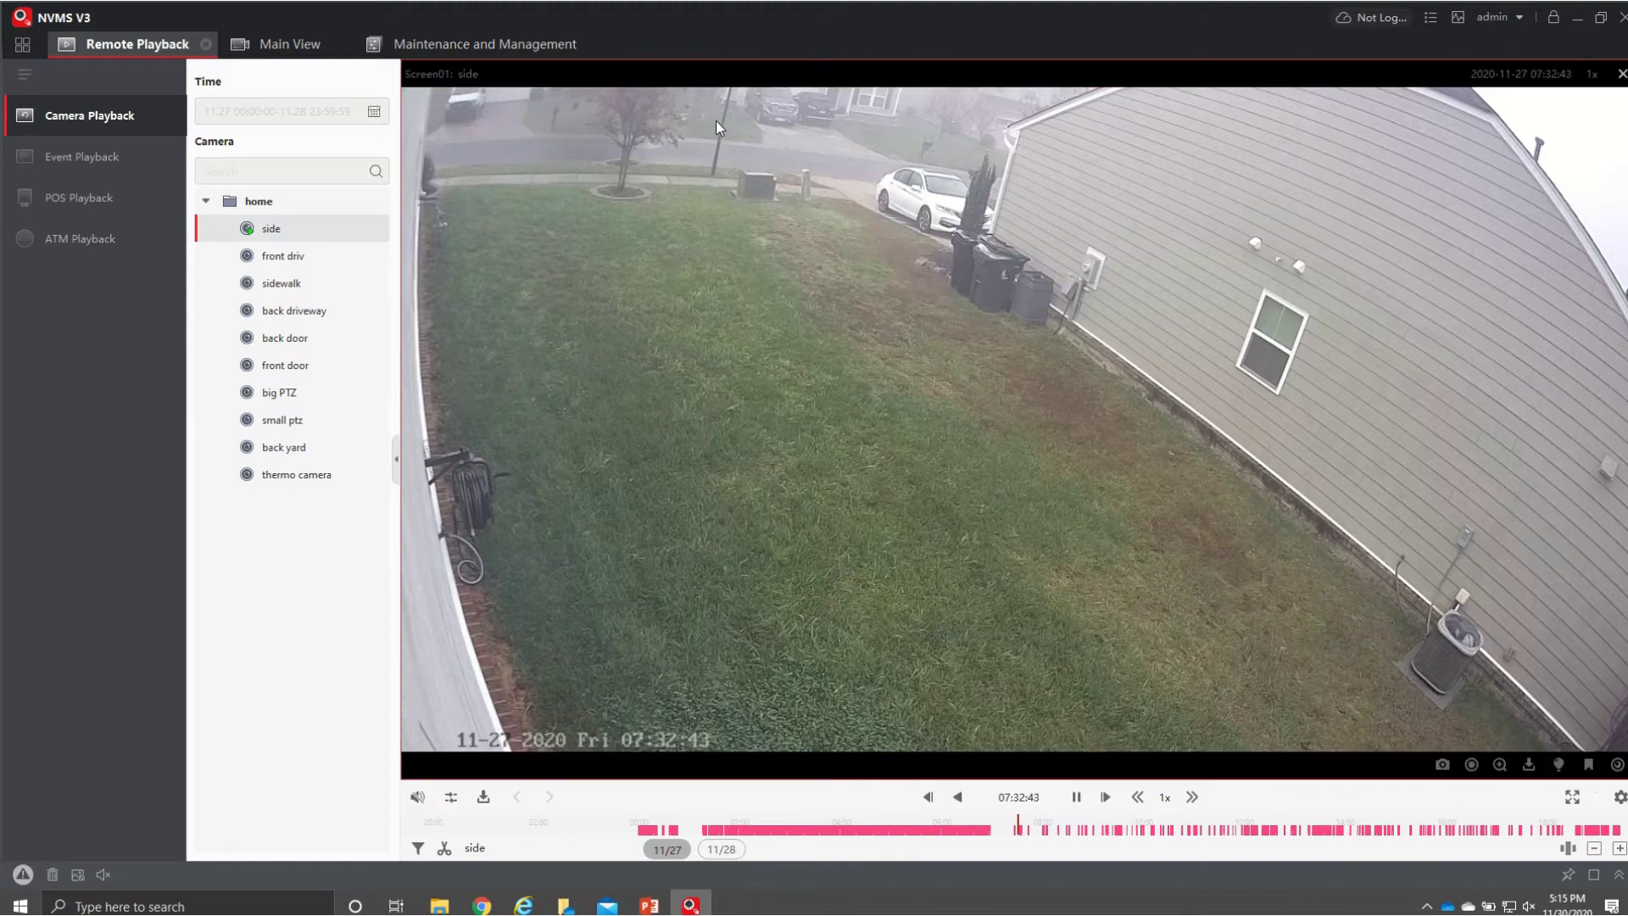
{"action": "left_click_drag", "start_coordinate": [715, 121], "coordinate": [1044, 384]}
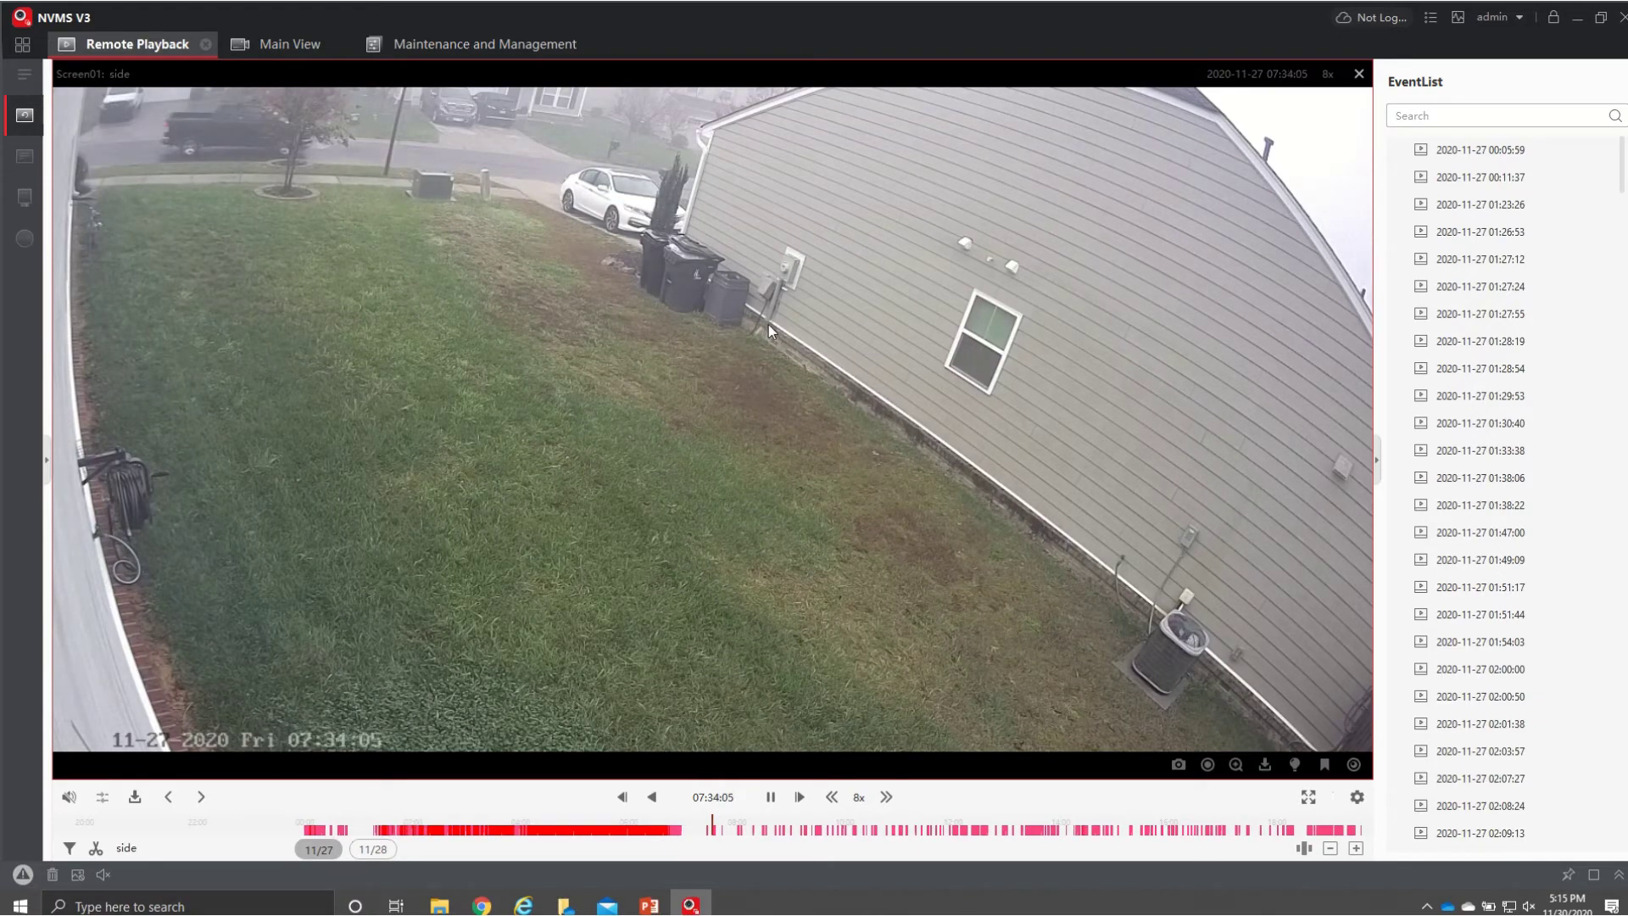
- Vary the playback speed down from 8x through 4x, 2x, 1x and half speed
{"action": "left_click", "coordinate": [832, 798]}
{"action": "left_click", "coordinate": [832, 798]}
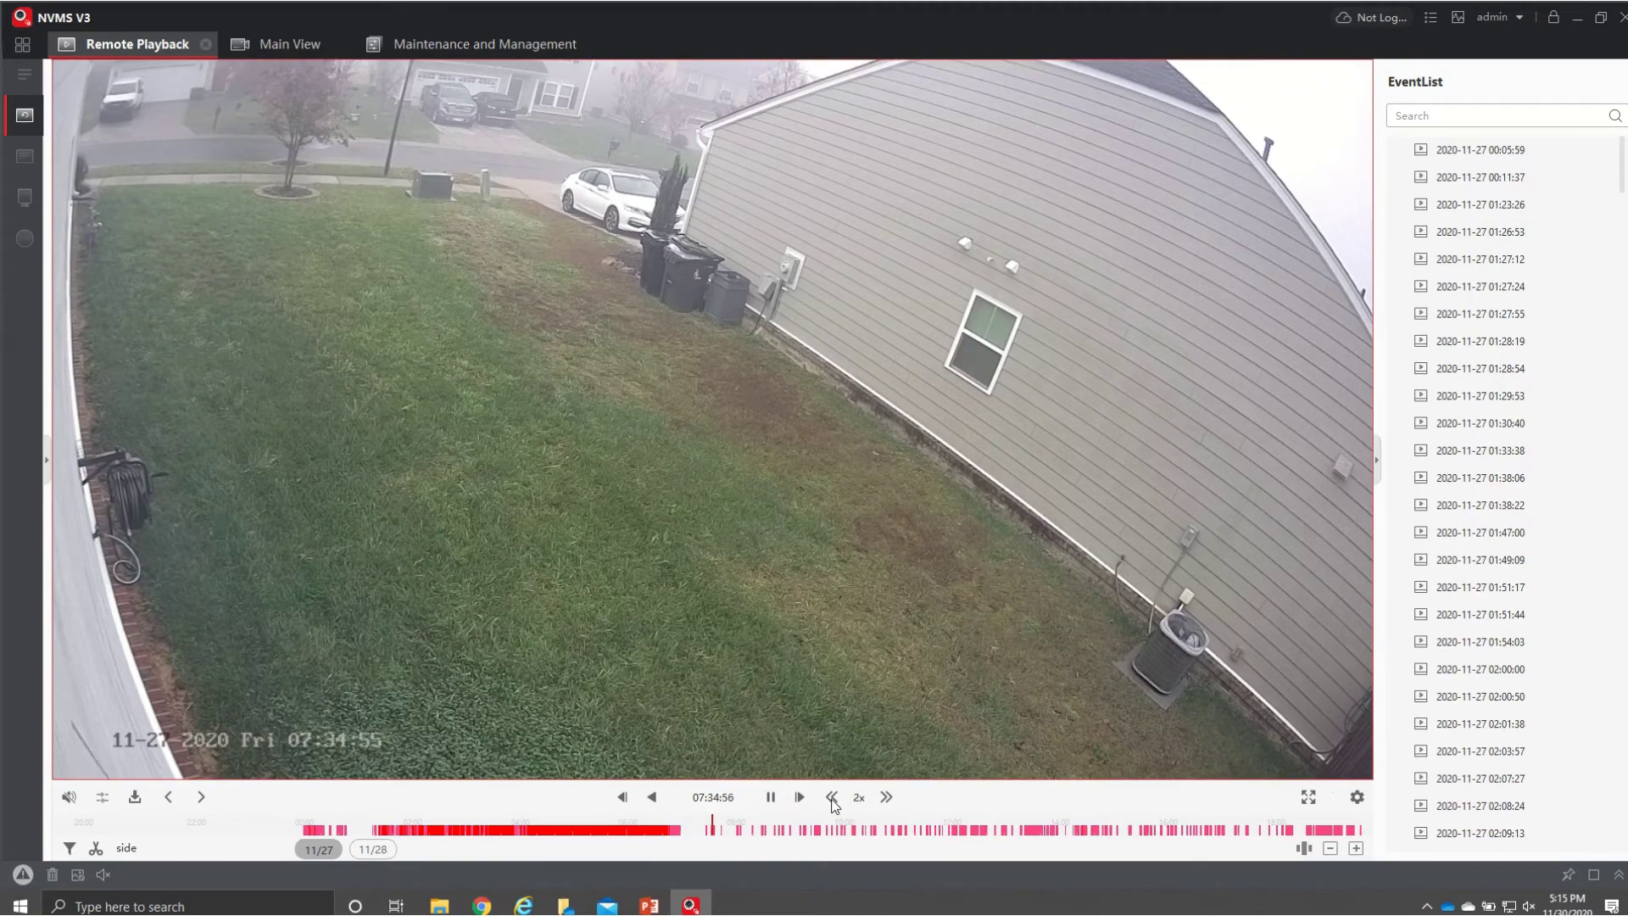
{"action": "left_click", "coordinate": [832, 799]}
{"action": "left_click", "coordinate": [886, 799]}
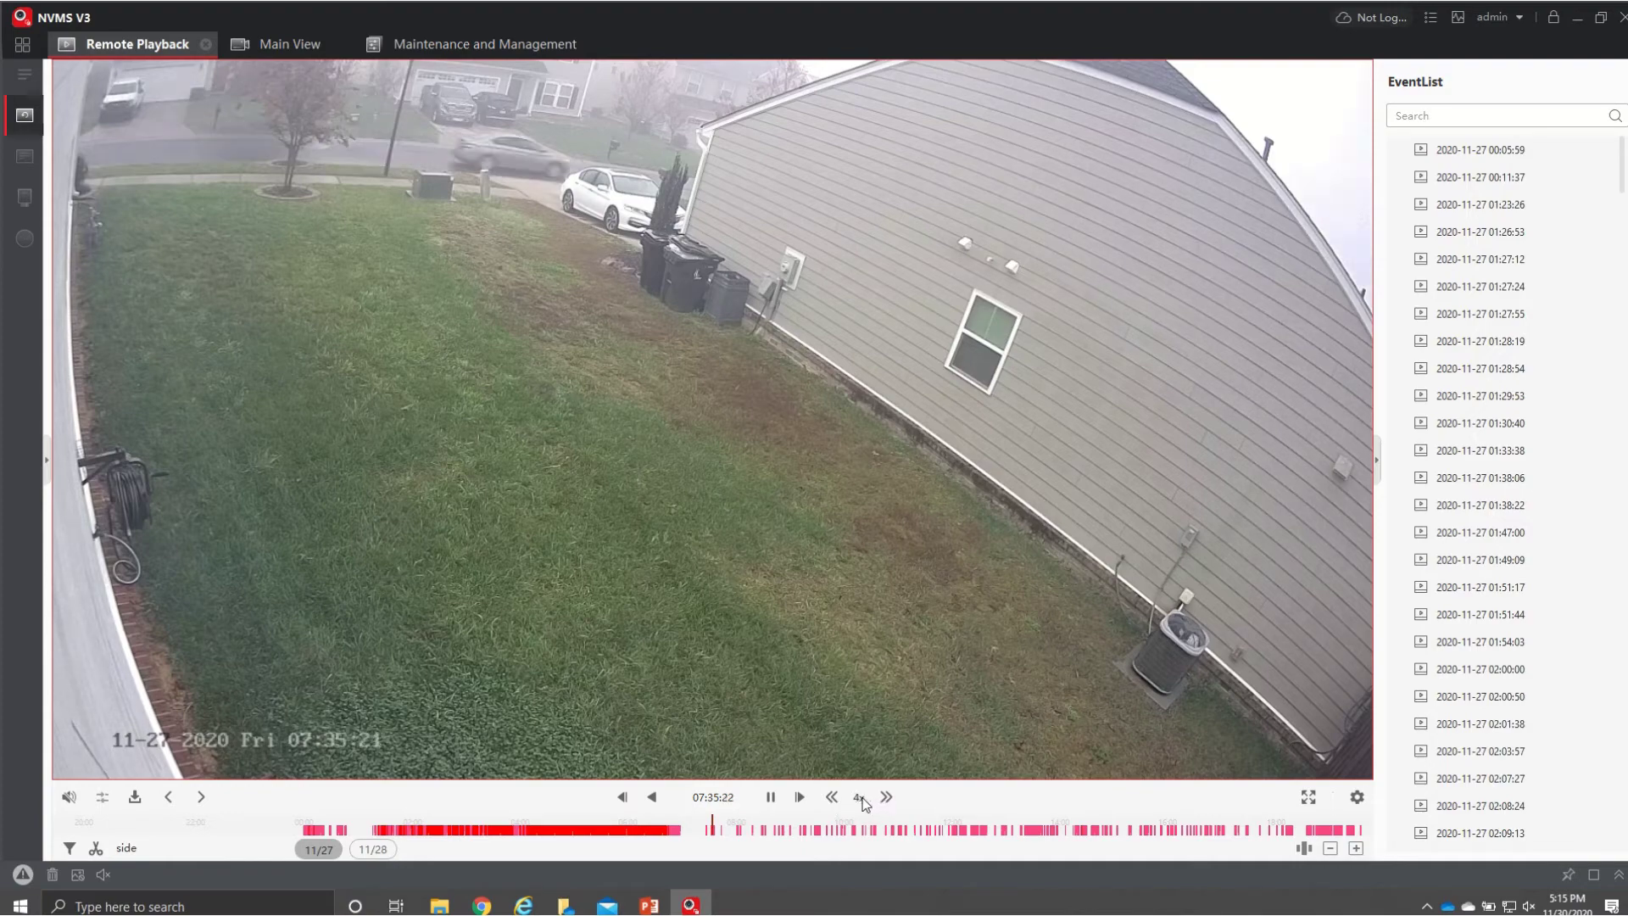
{"action": "left_click", "coordinate": [886, 798]}
{"action": "left_click", "coordinate": [832, 799]}
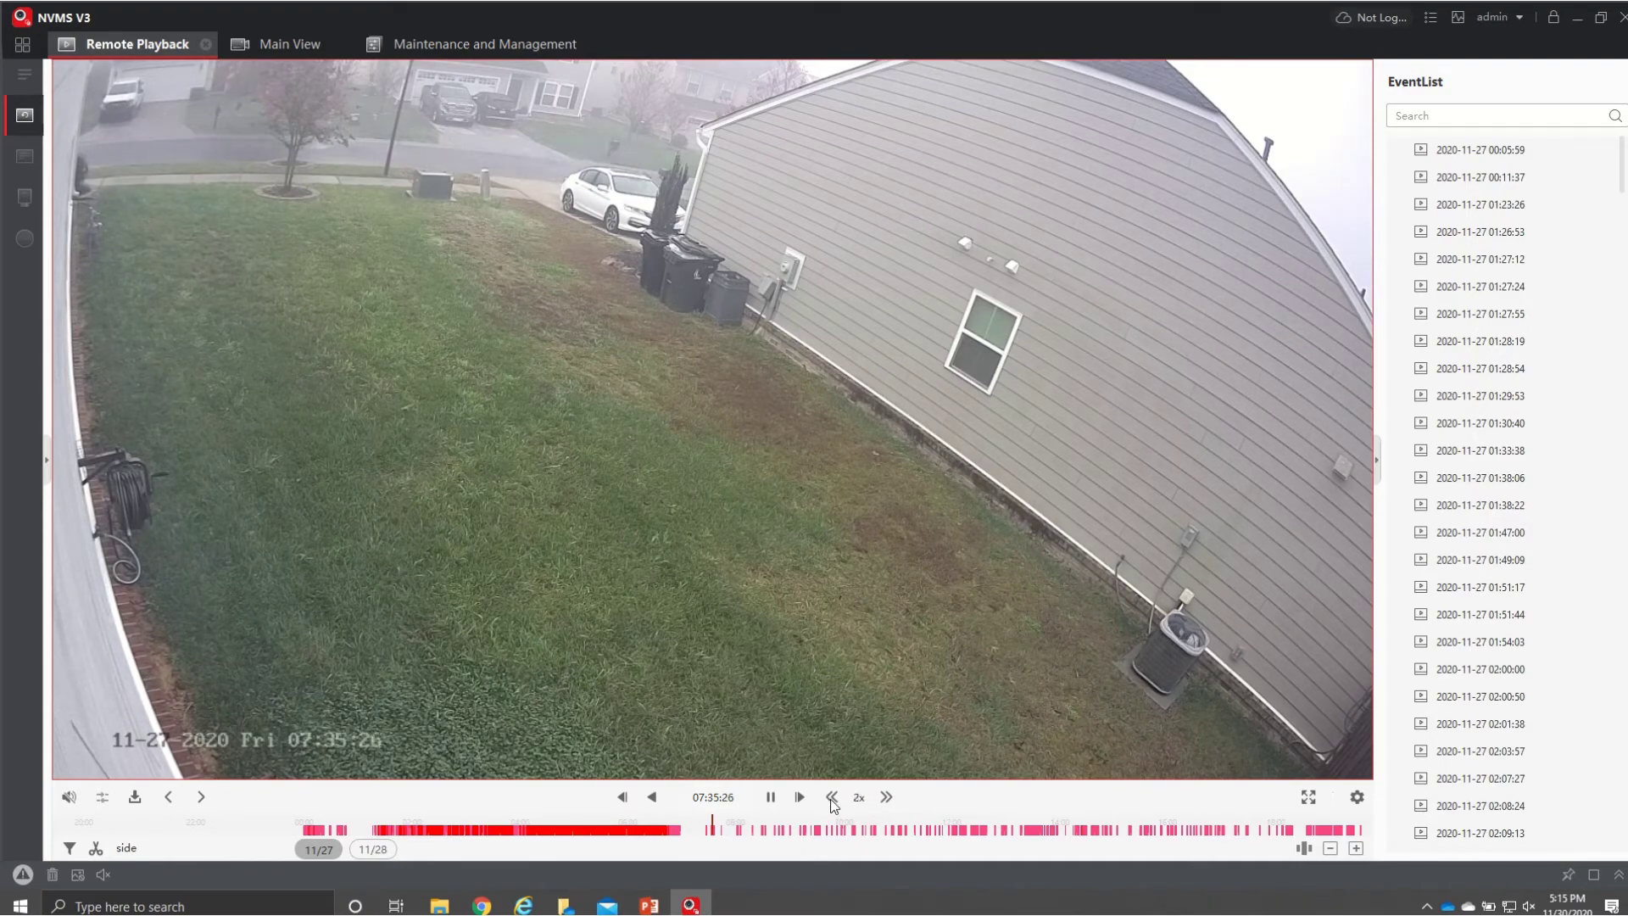
{"action": "left_click", "coordinate": [831, 798]}
{"action": "left_click", "coordinate": [832, 799]}
{"action": "left_click", "coordinate": [831, 798]}
- Reset playback to 1x, play the 01:27:12 motion event, then close the motion-search window
{"action": "left_click", "coordinate": [885, 797]}
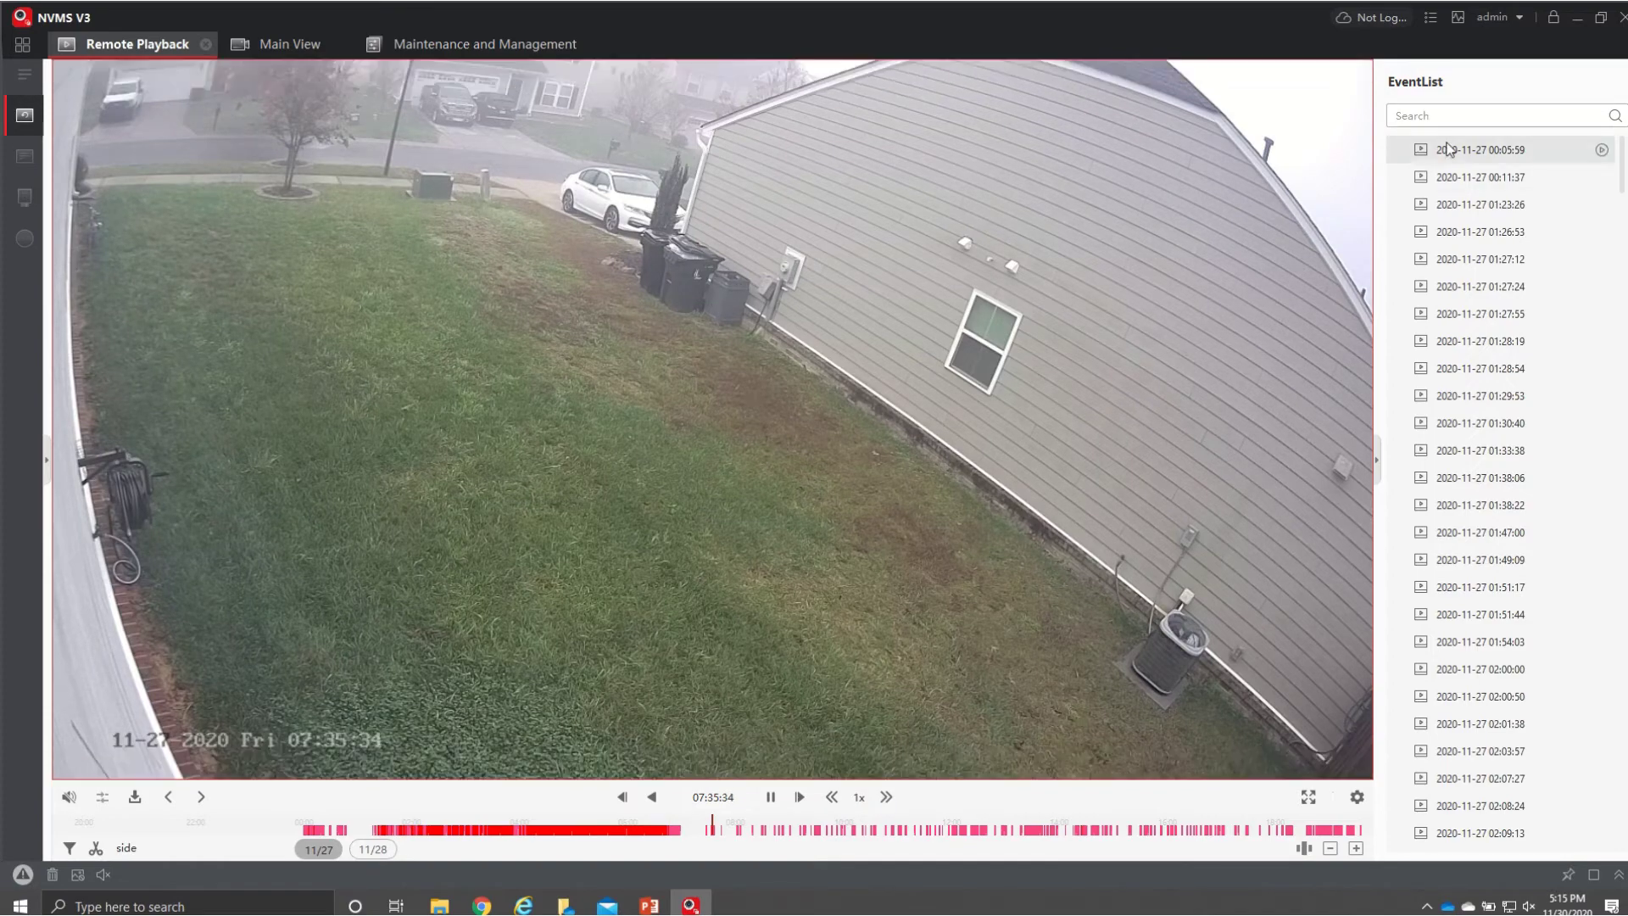
{"action": "left_click", "coordinate": [1599, 261]}
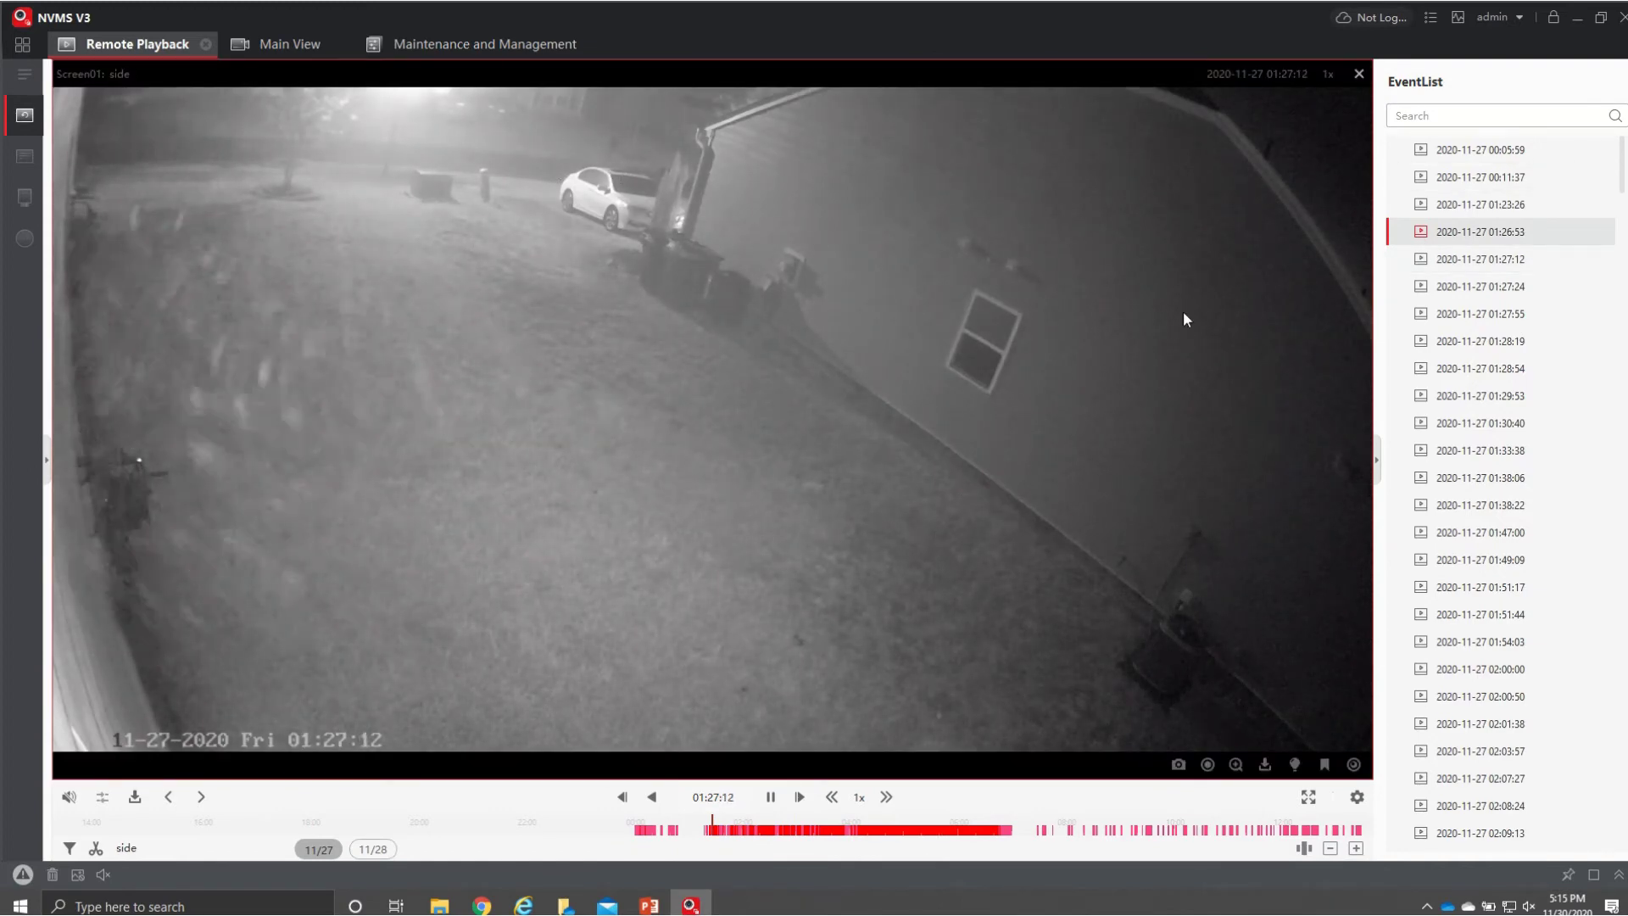
{"action": "left_click", "coordinate": [1359, 73]}
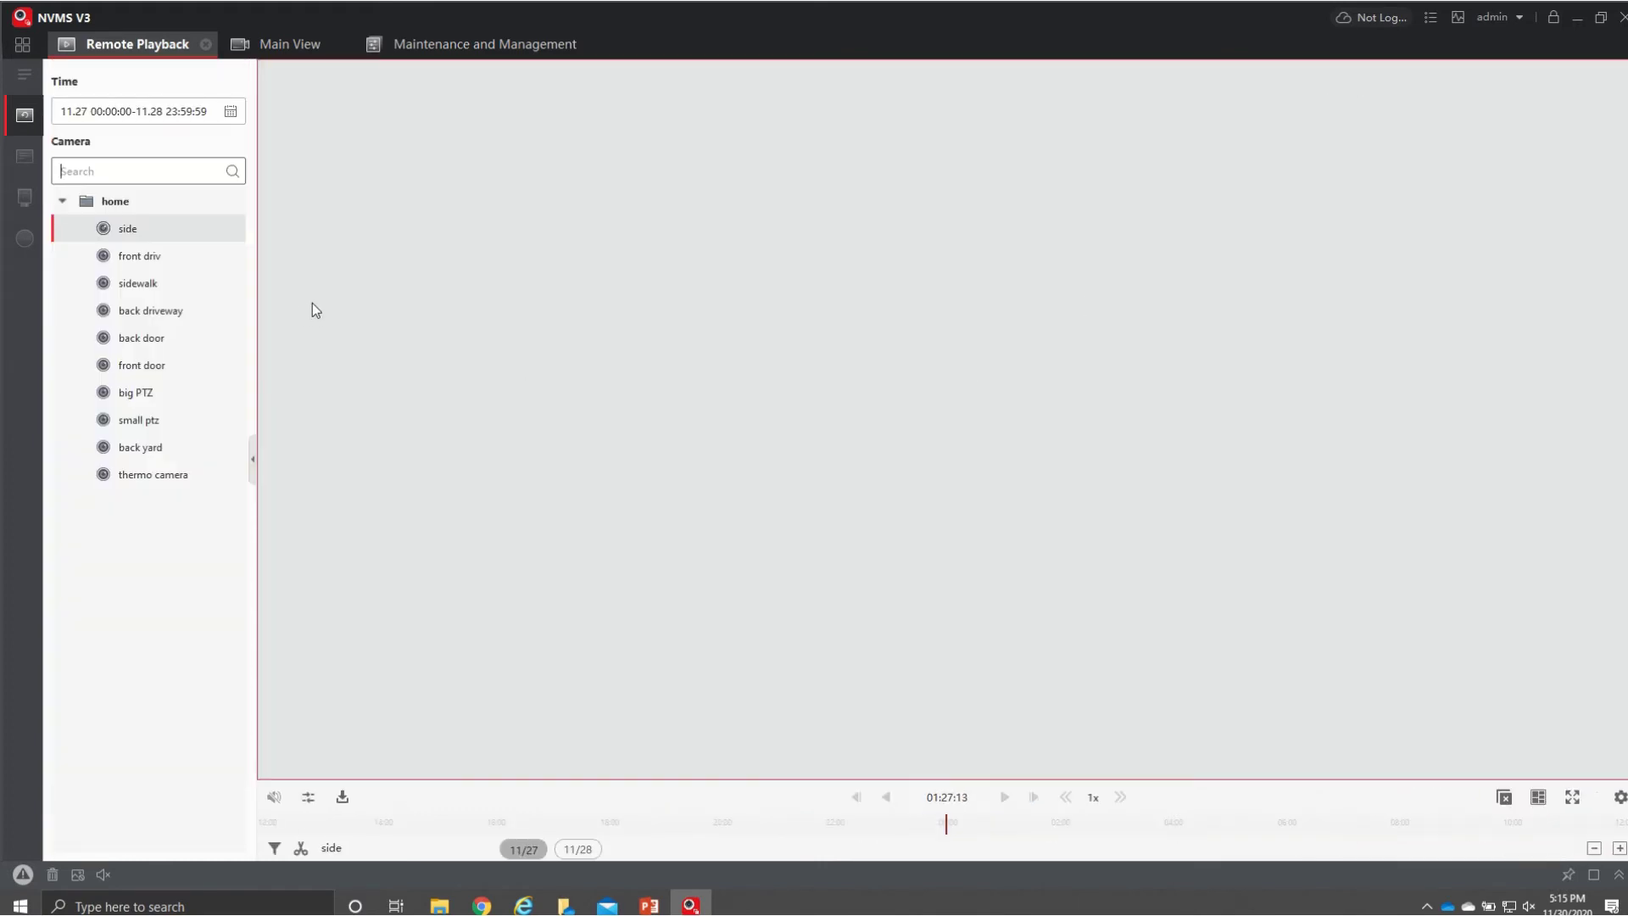
- Go to the home page and open Device Management to list the home recorder
{"action": "mouse_move", "coordinate": [913, 20]}
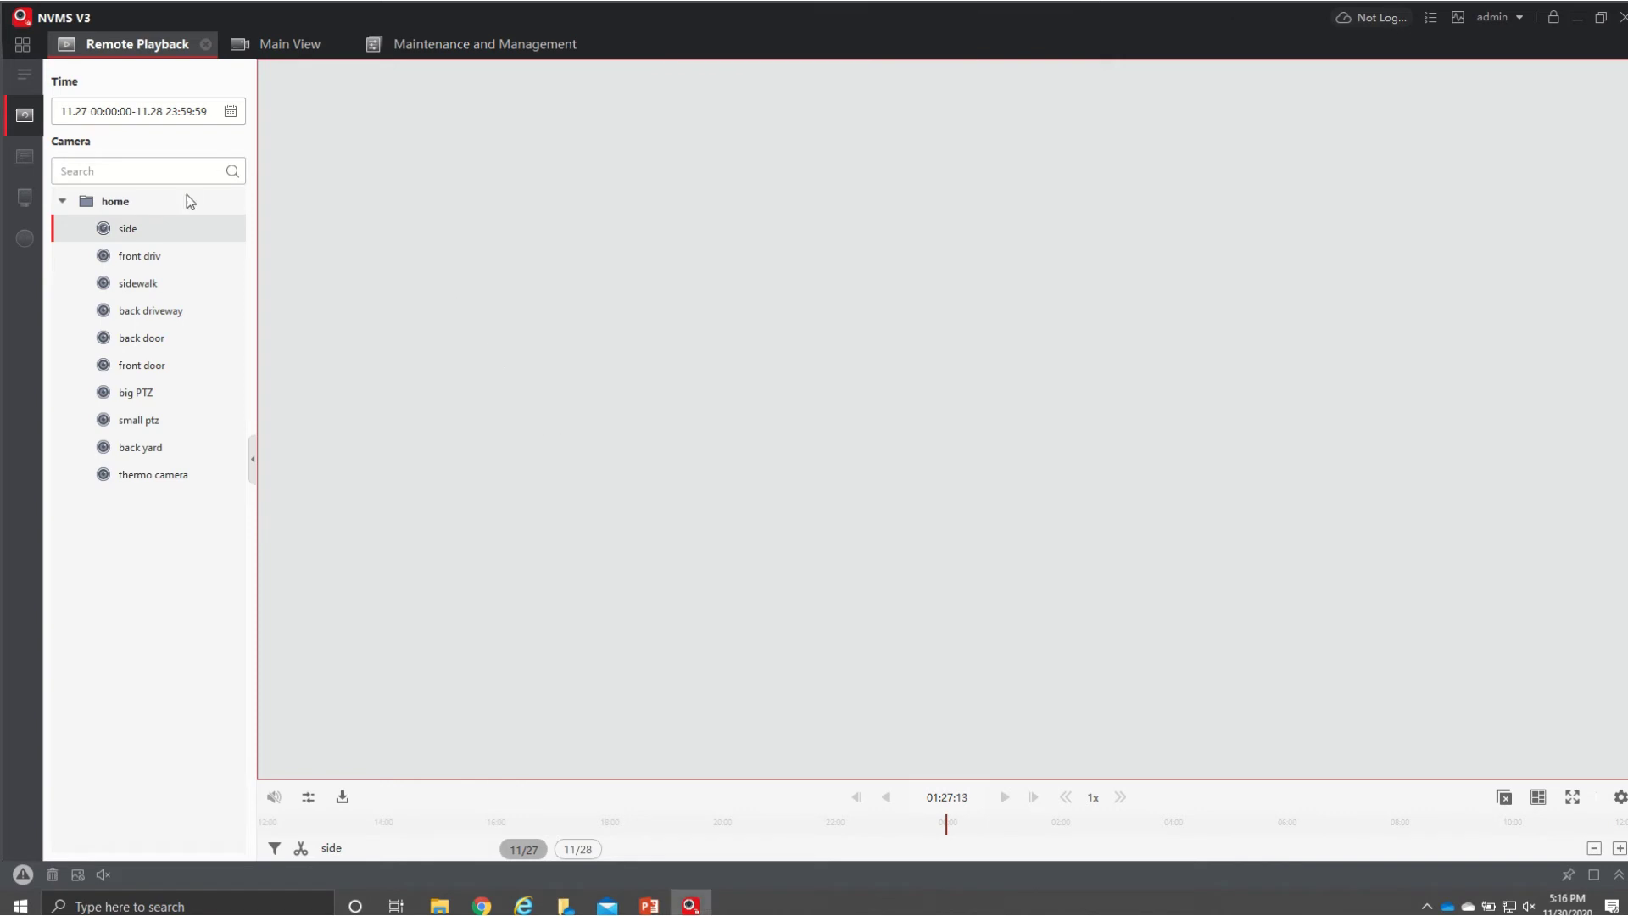
{"action": "left_click", "coordinate": [22, 45]}
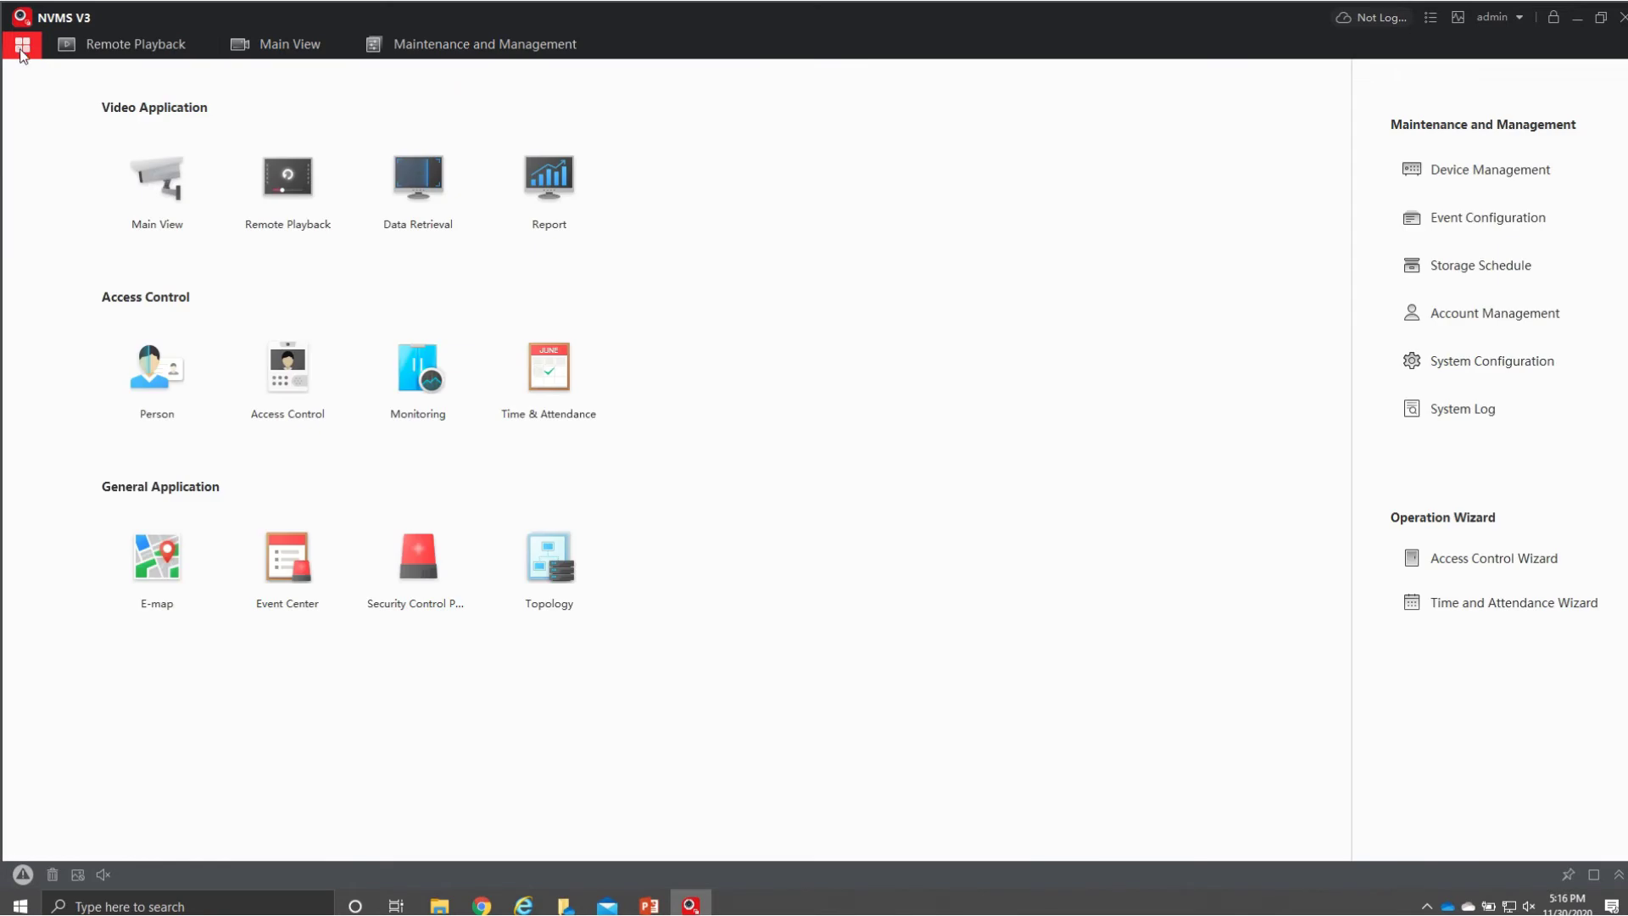
{"action": "left_click", "coordinate": [1514, 169]}
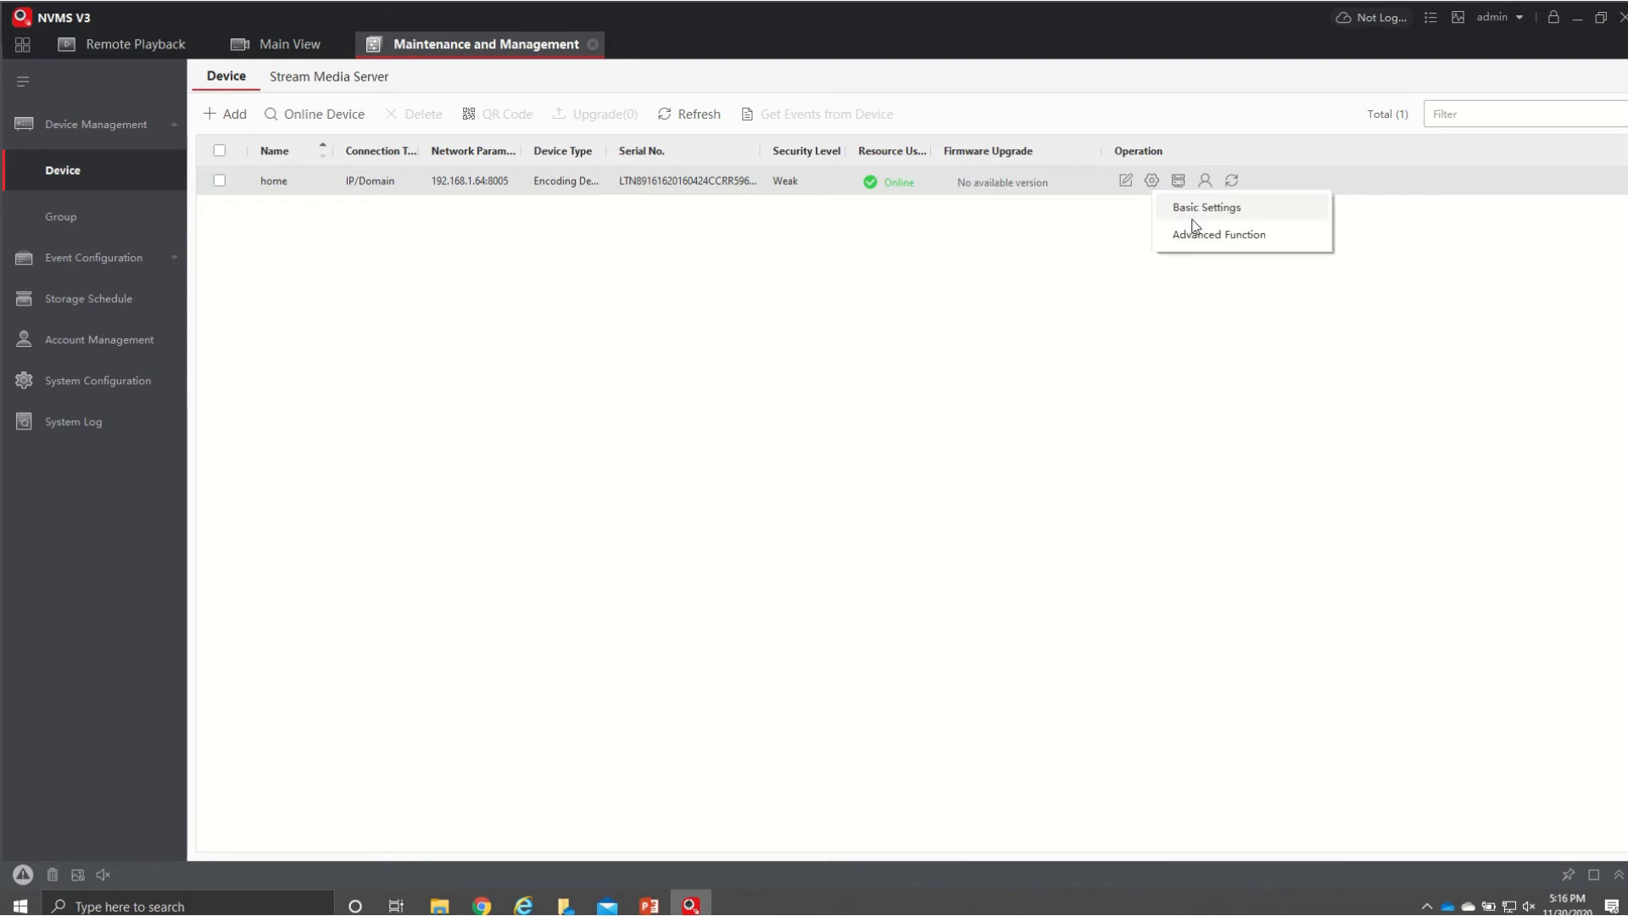
- Open the home recorder's remote Configuration and go to System > User Management
{"action": "left_click", "coordinate": [1198, 233]}
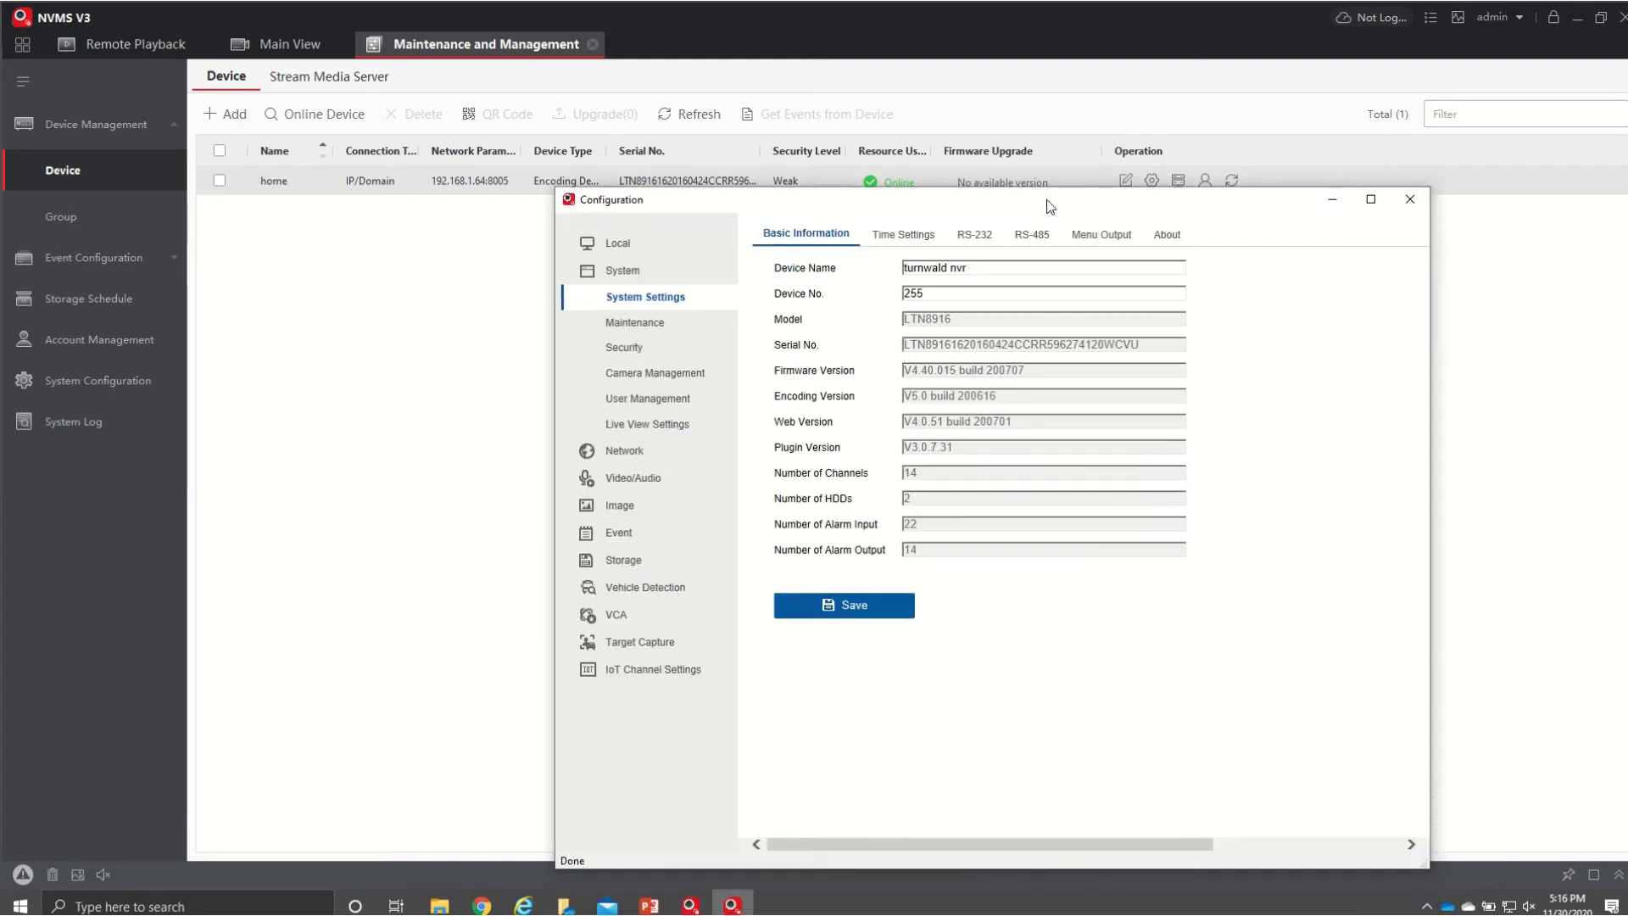
{"action": "left_click_drag", "start_coordinate": [1049, 206], "coordinate": [1039, 117]}
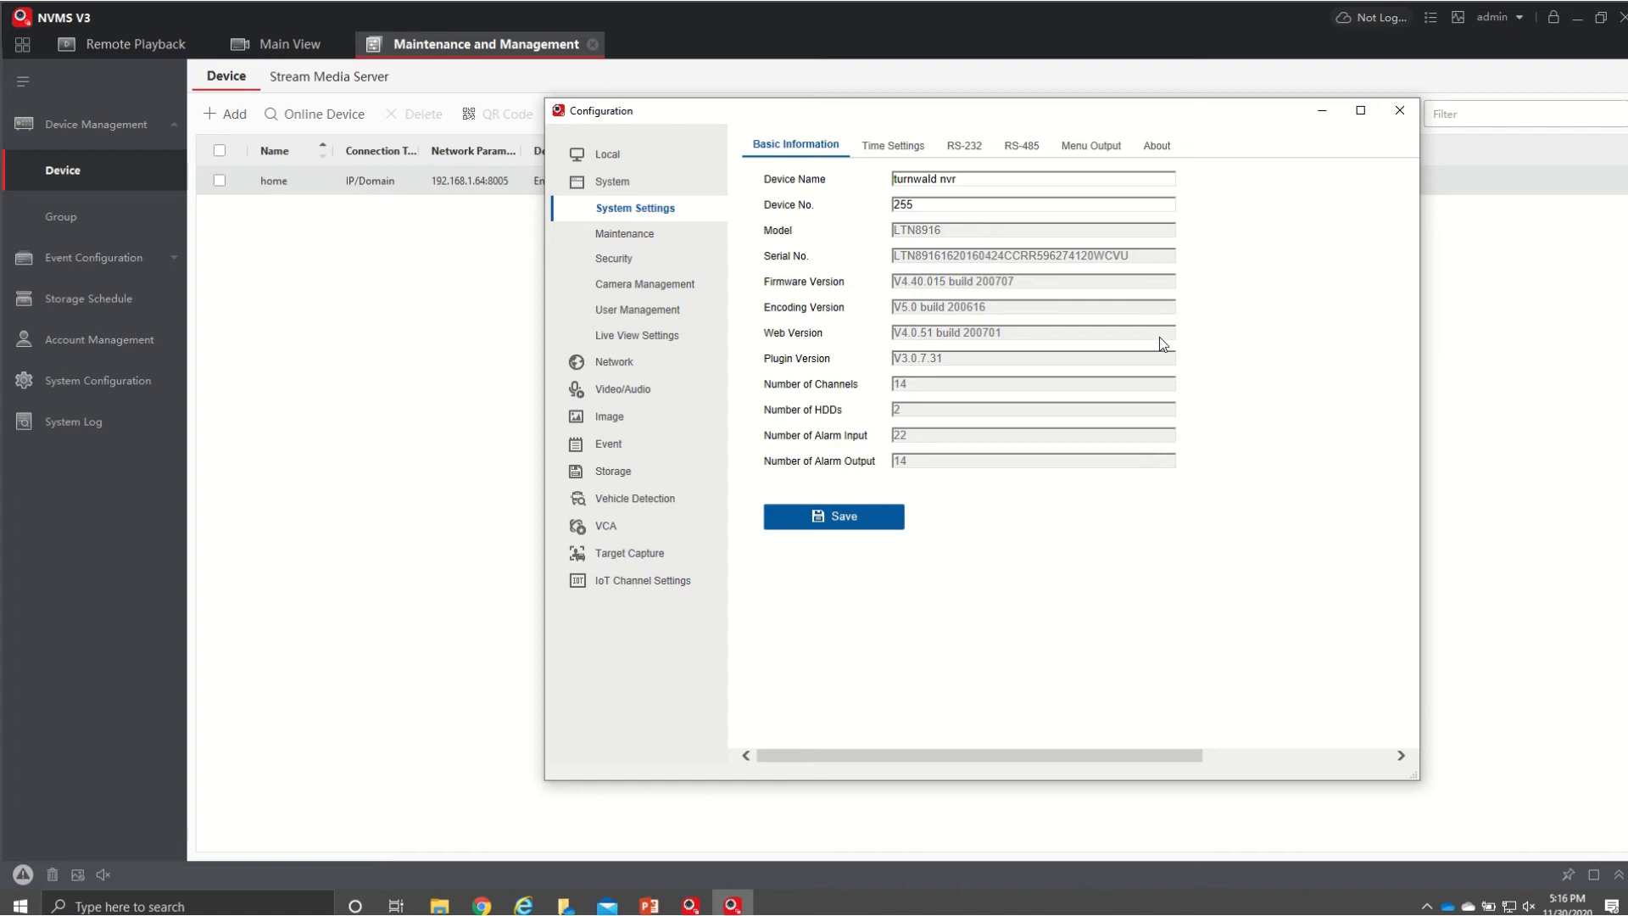
{"action": "left_click", "coordinate": [671, 320]}
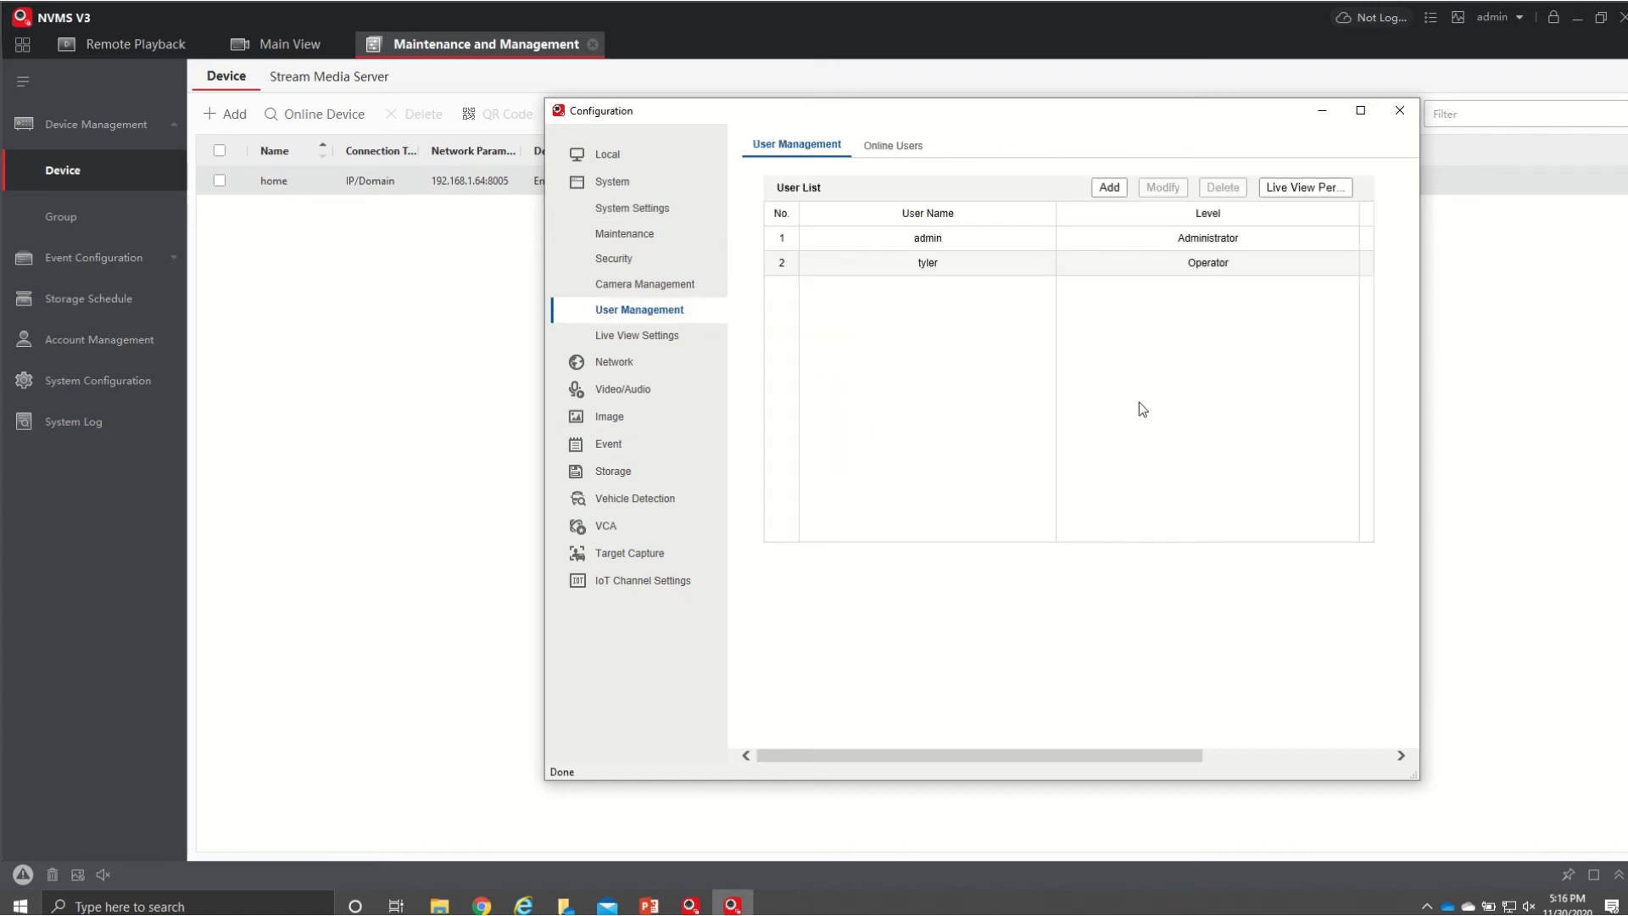
- Start a new user at Operator level and step through the password fields
{"action": "left_click", "coordinate": [1108, 189]}
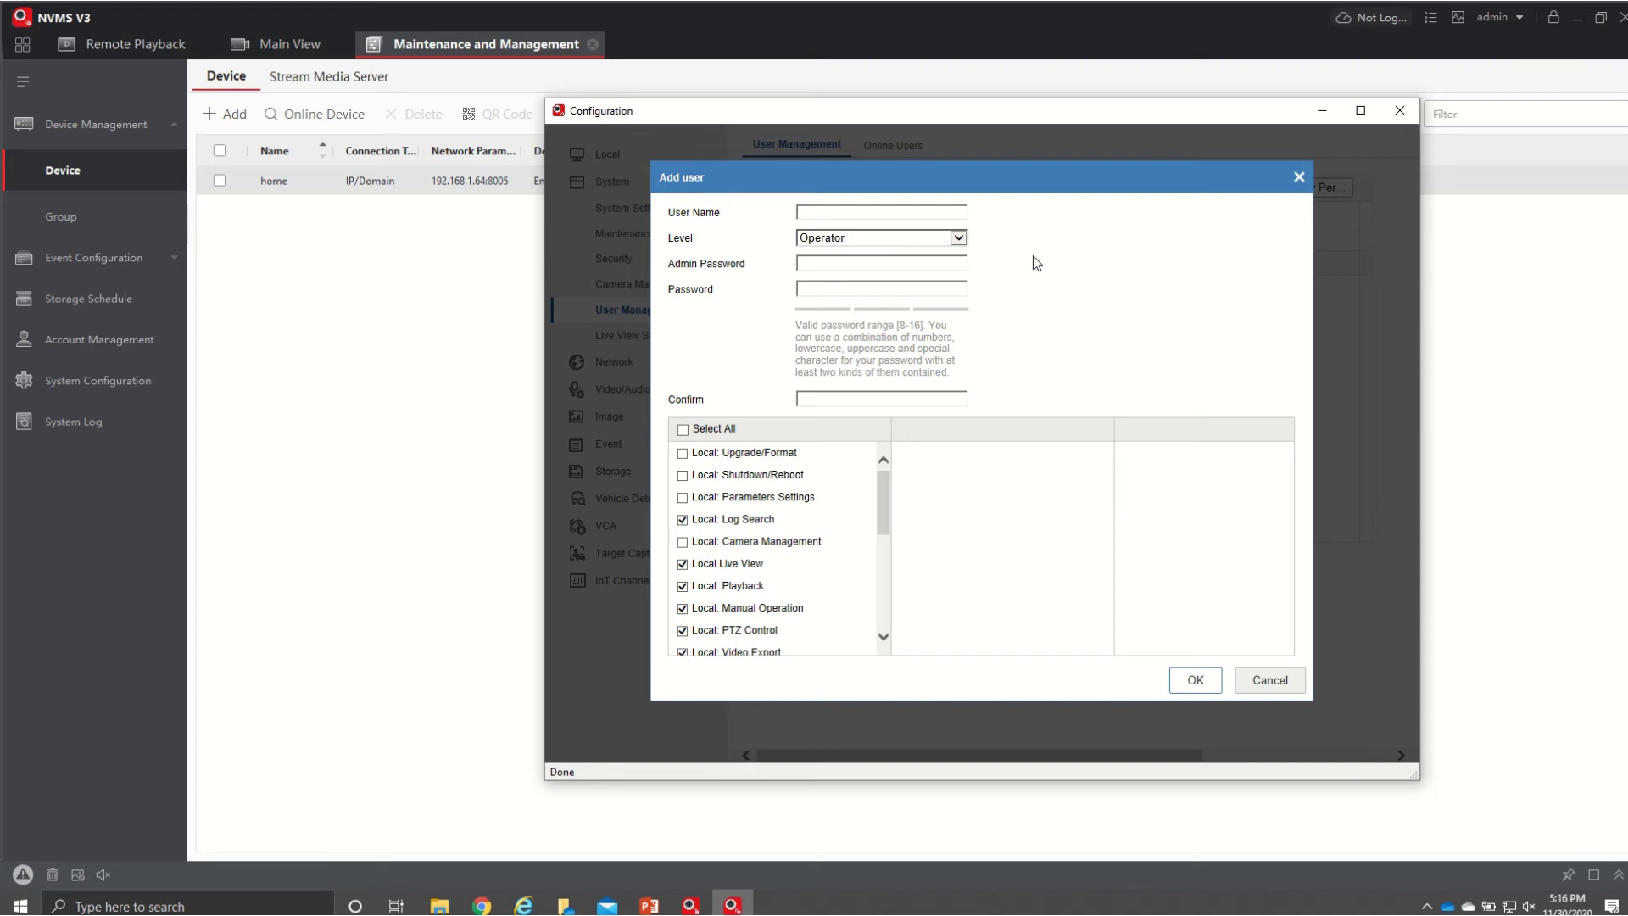
{"action": "left_click", "coordinate": [958, 240]}
{"action": "left_click", "coordinate": [958, 241]}
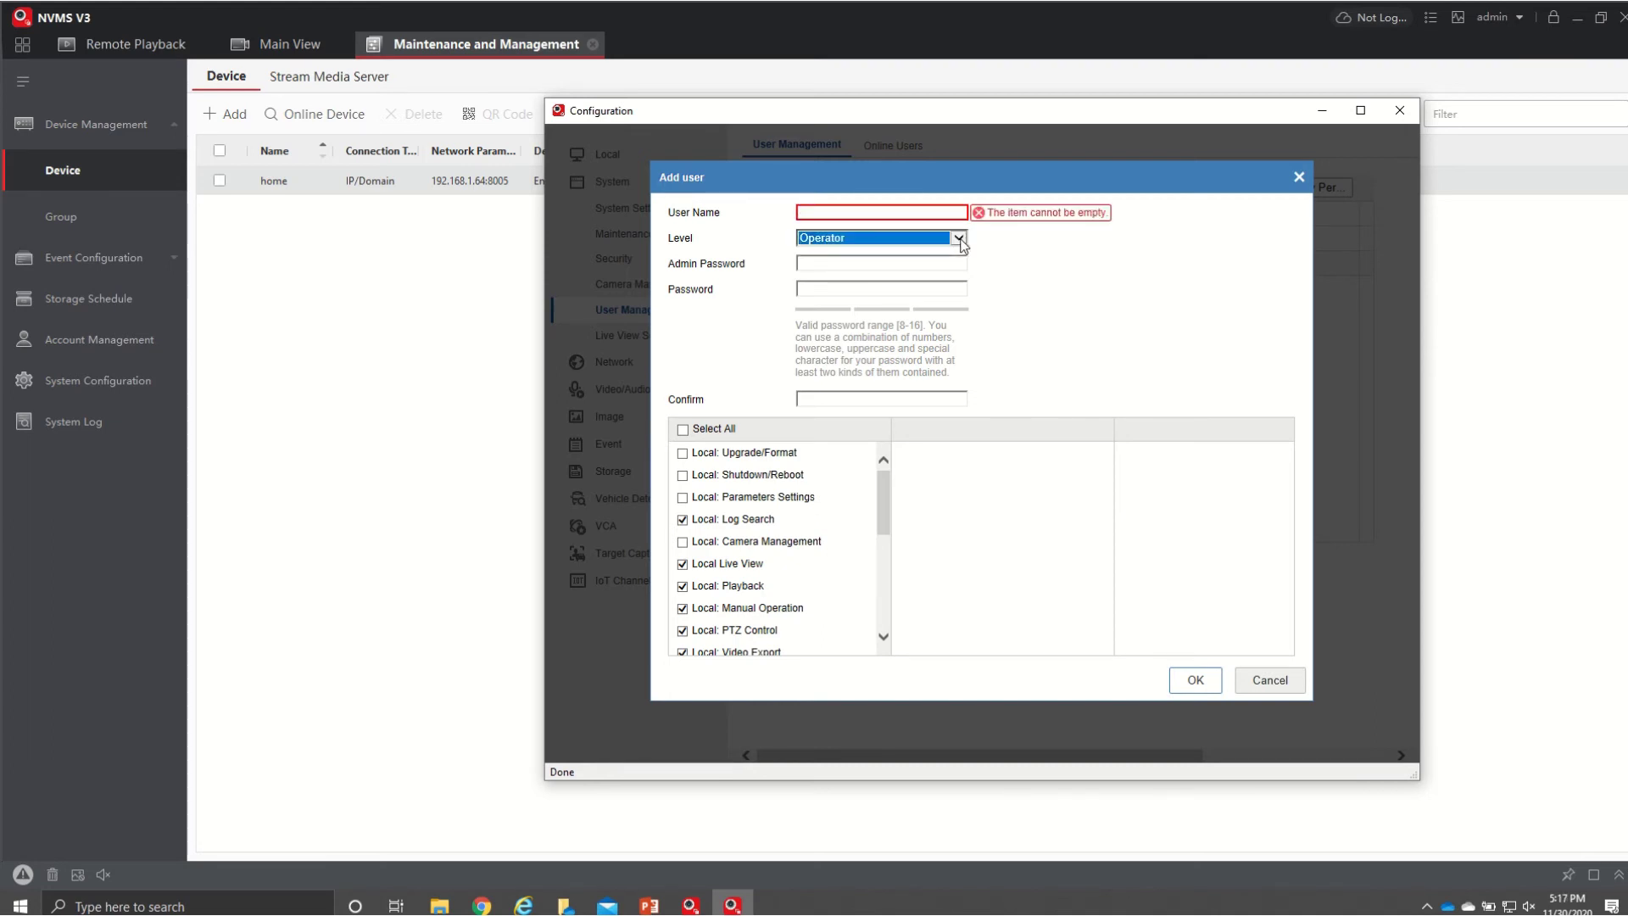
{"action": "left_click", "coordinate": [901, 263]}
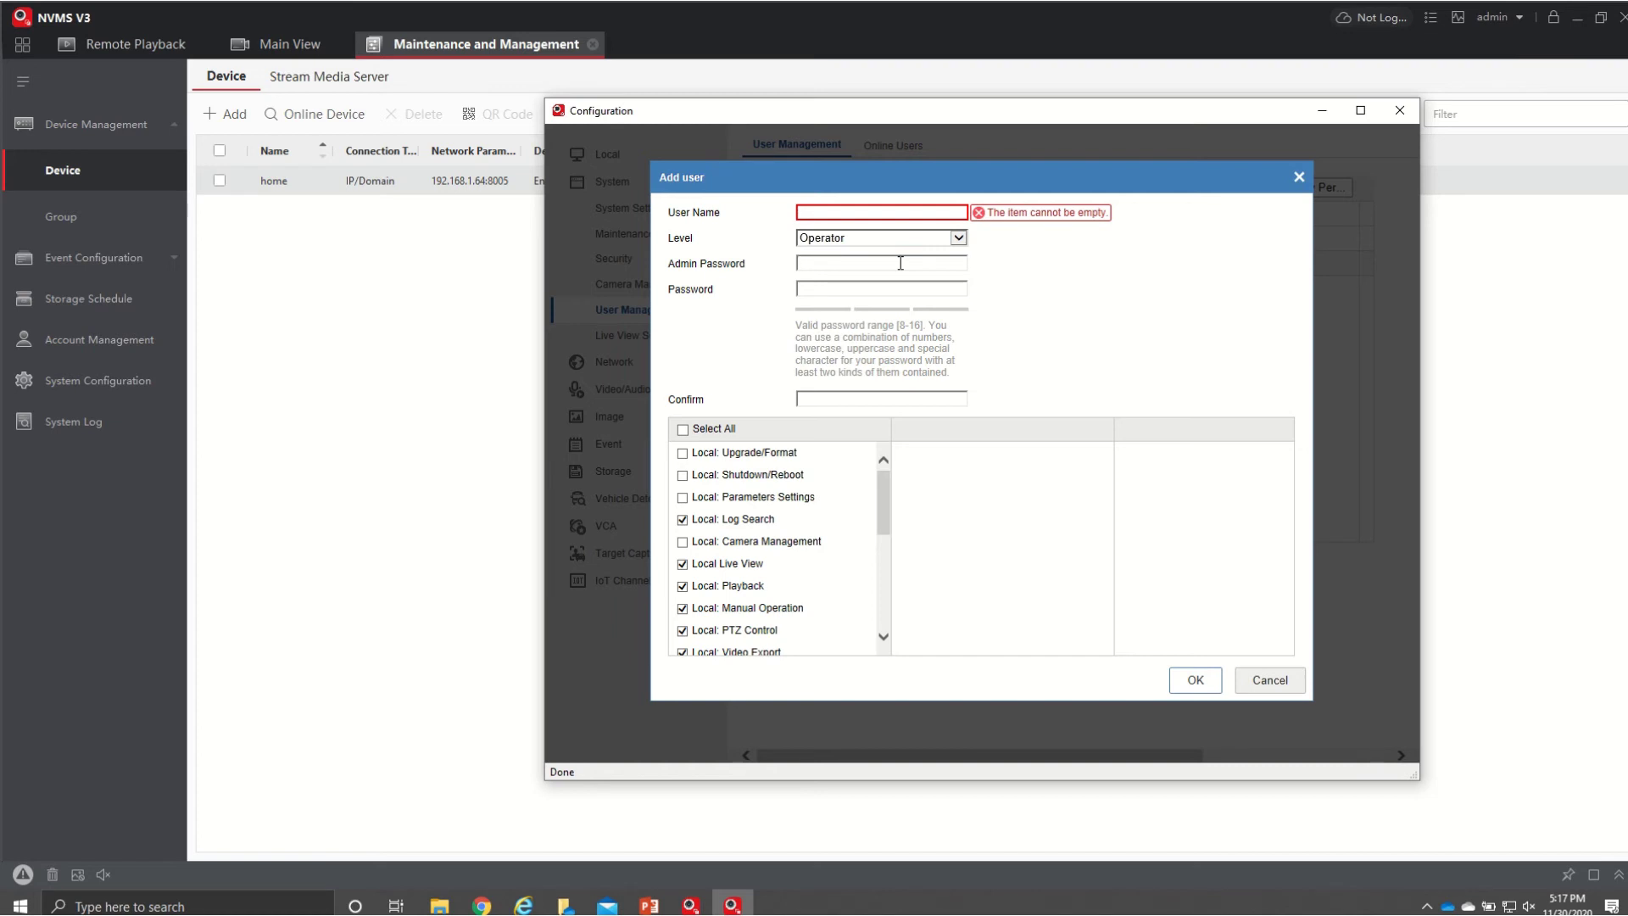
{"action": "left_click", "coordinate": [880, 399]}
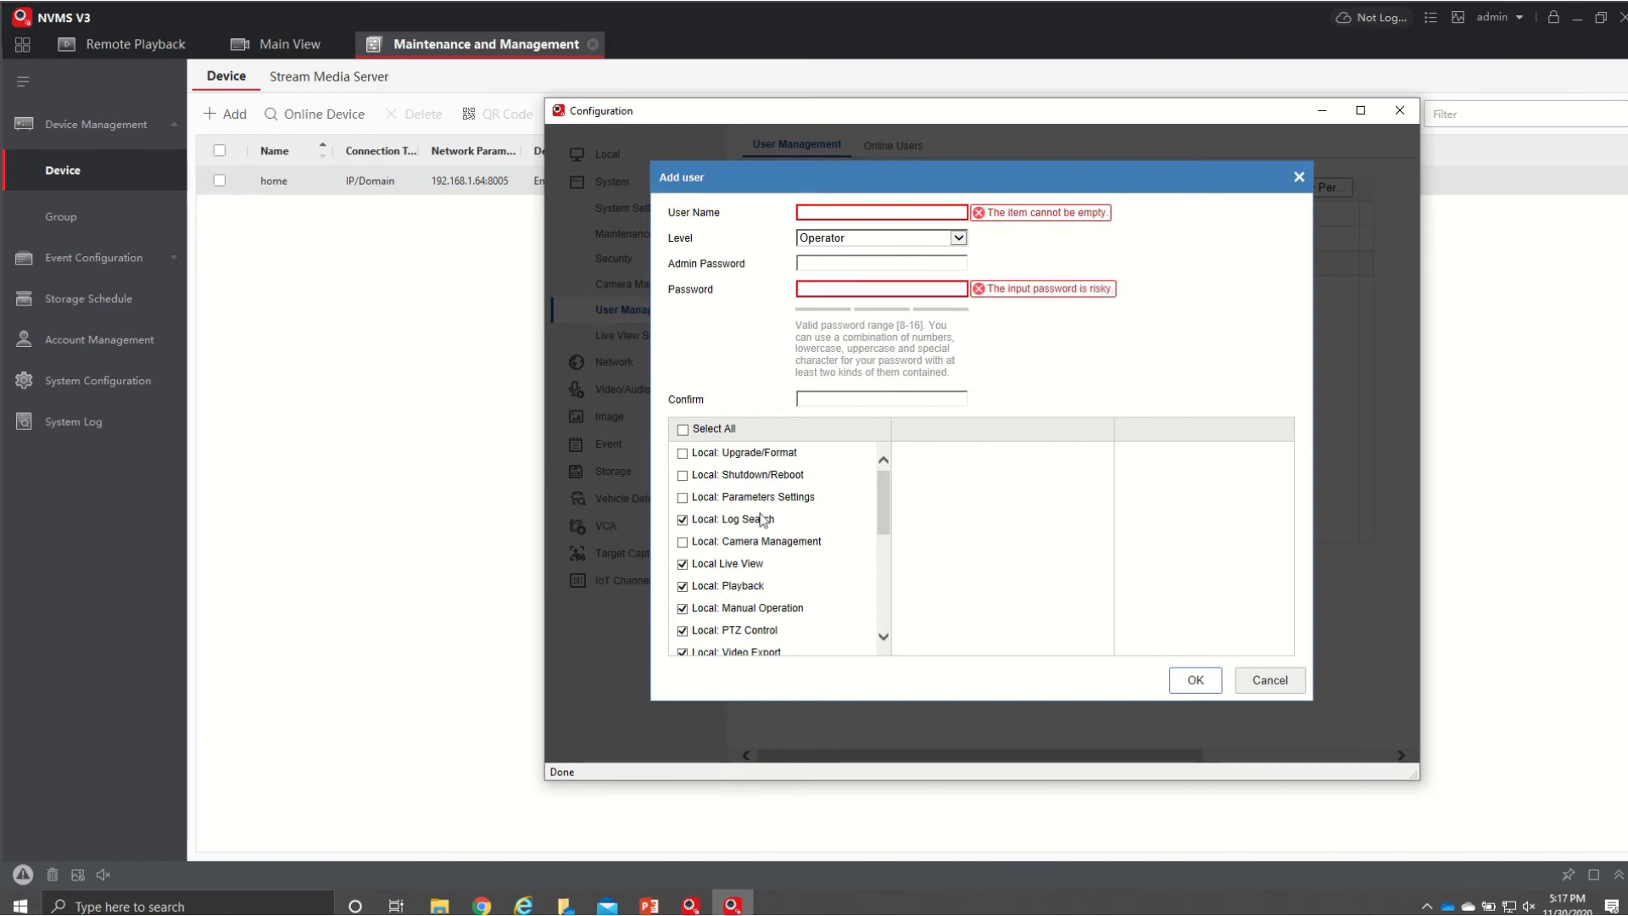
{"action": "scroll", "coordinate": [749, 585], "scroll_direction": "down", "scroll_amount": 2}
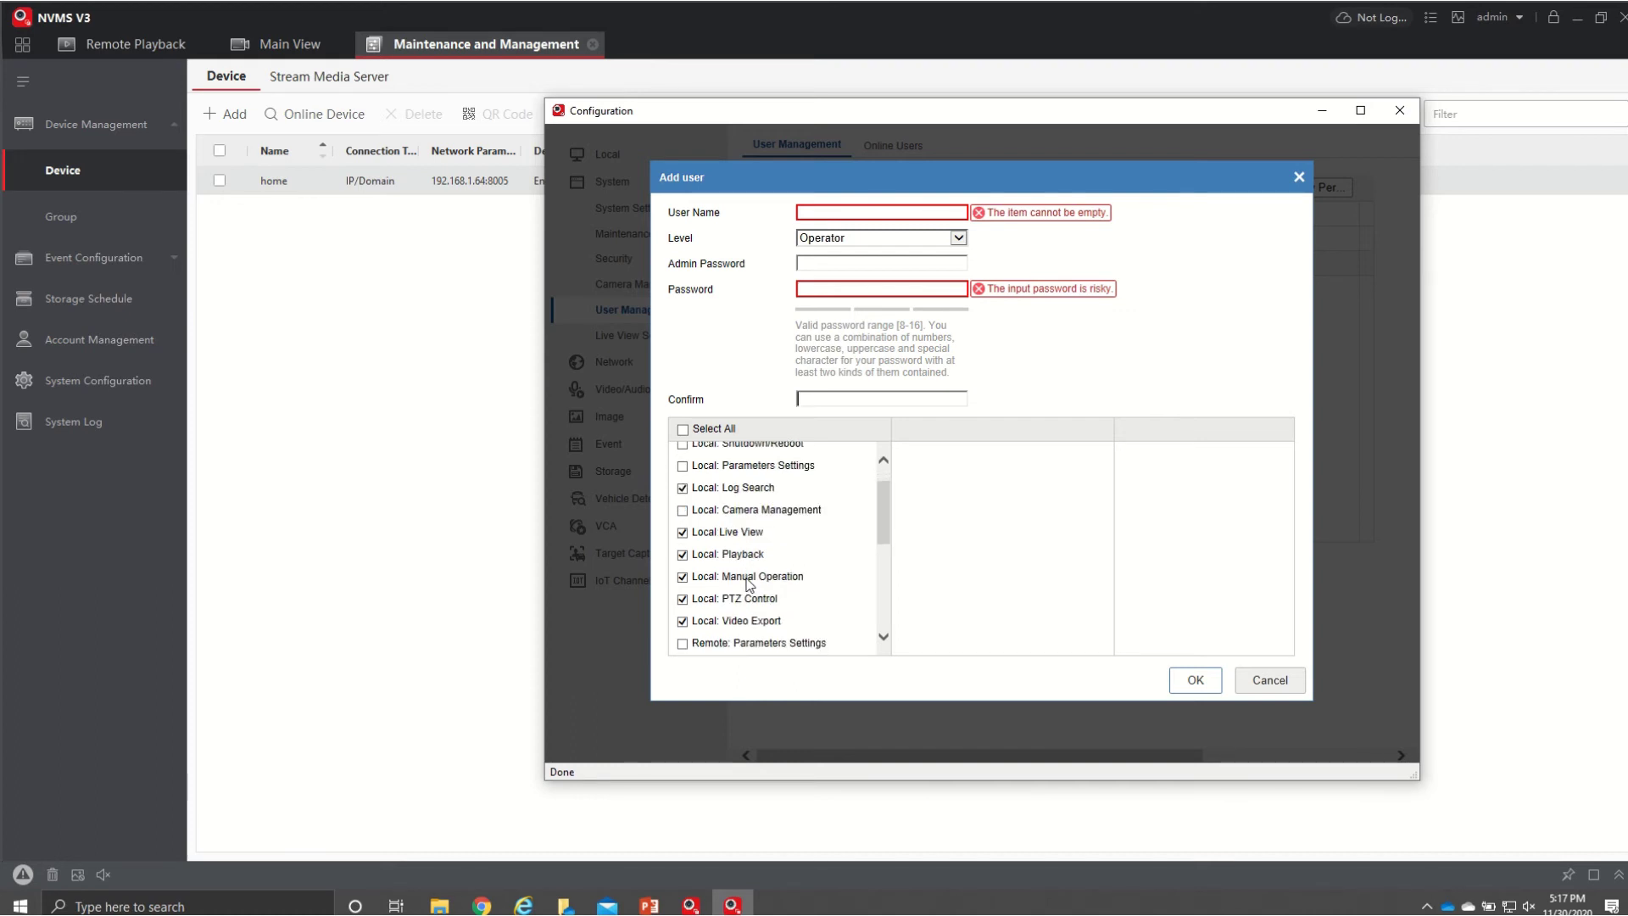
{"action": "scroll", "coordinate": [749, 585], "scroll_direction": "up", "scroll_amount": 2}
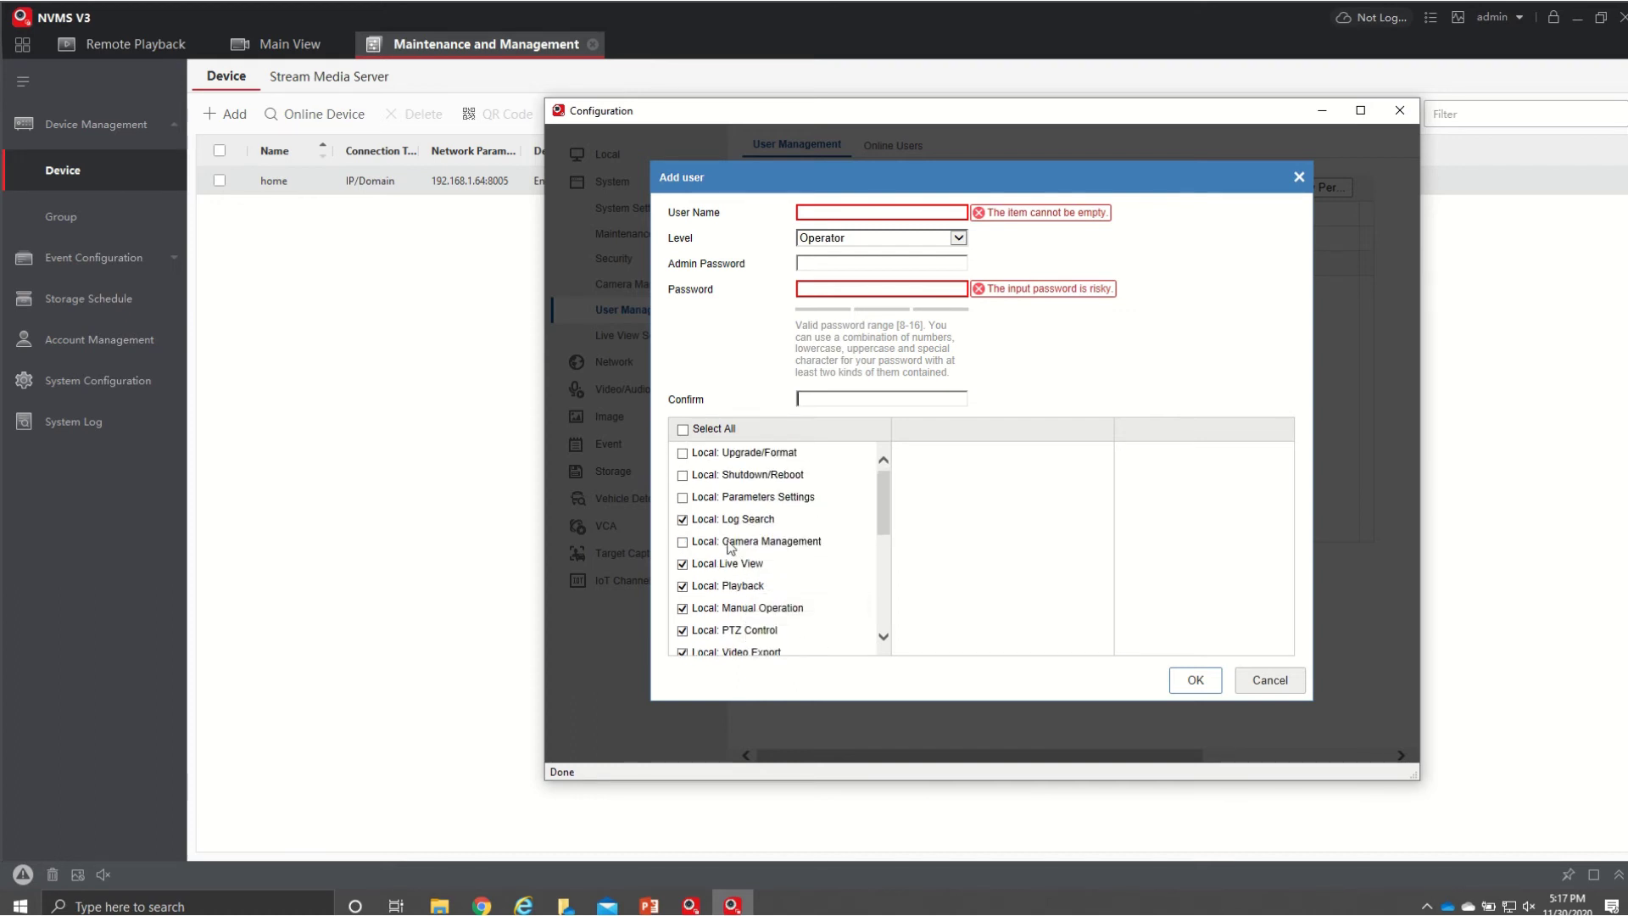
- Uncheck Local: Log Search and show the channels covered by Local Live View
{"action": "left_click", "coordinate": [682, 520]}
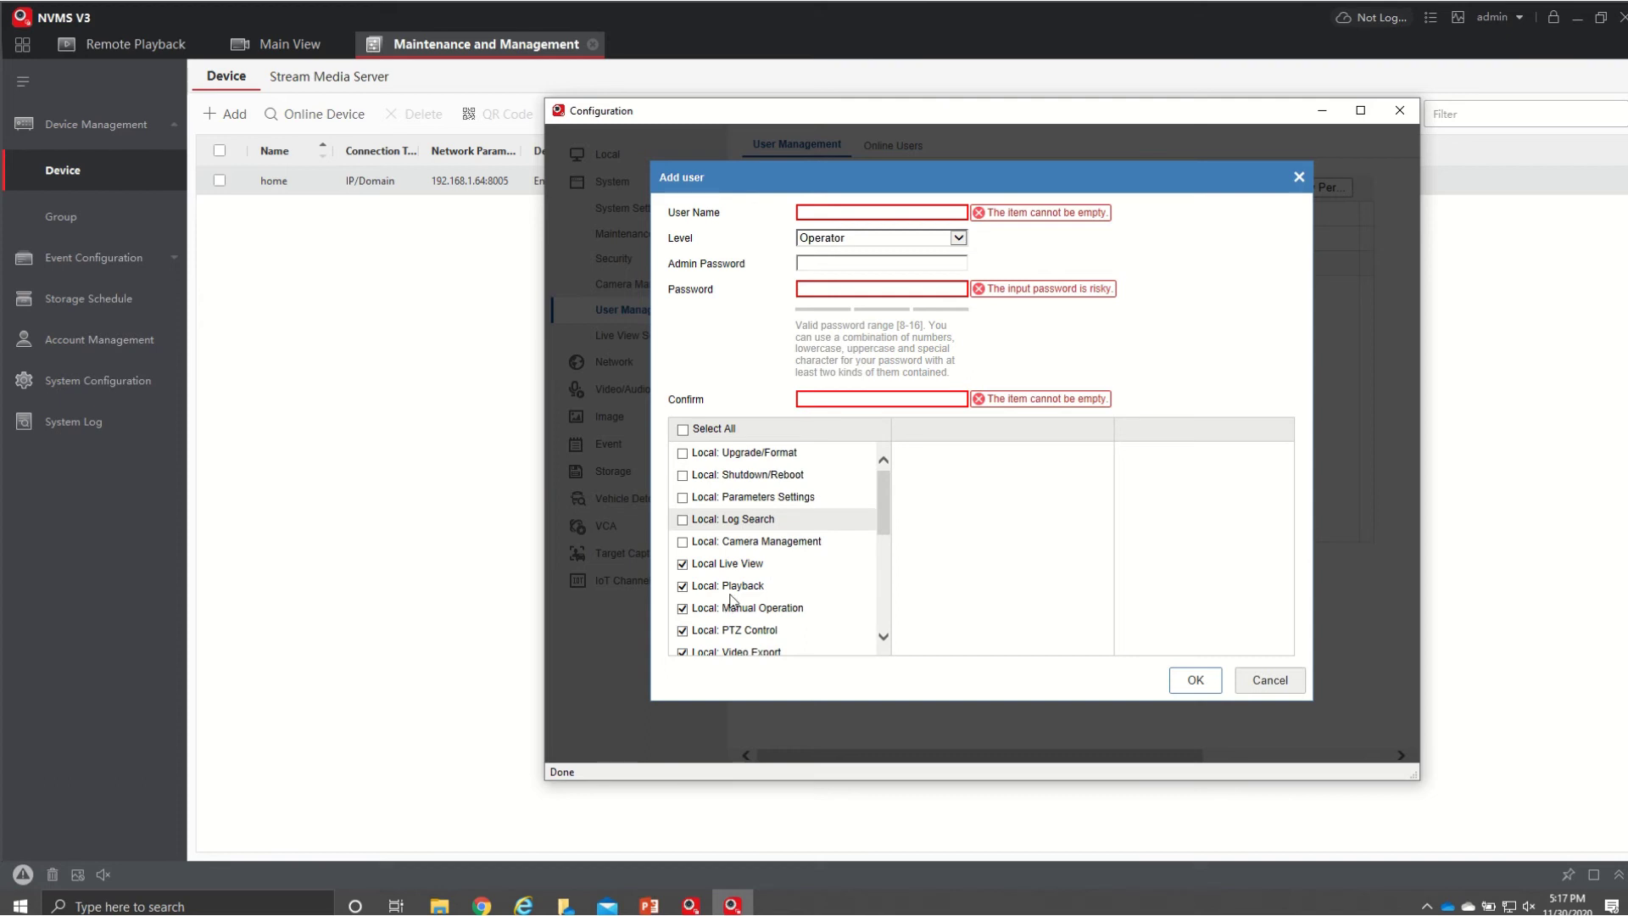
{"action": "left_click", "coordinate": [735, 567]}
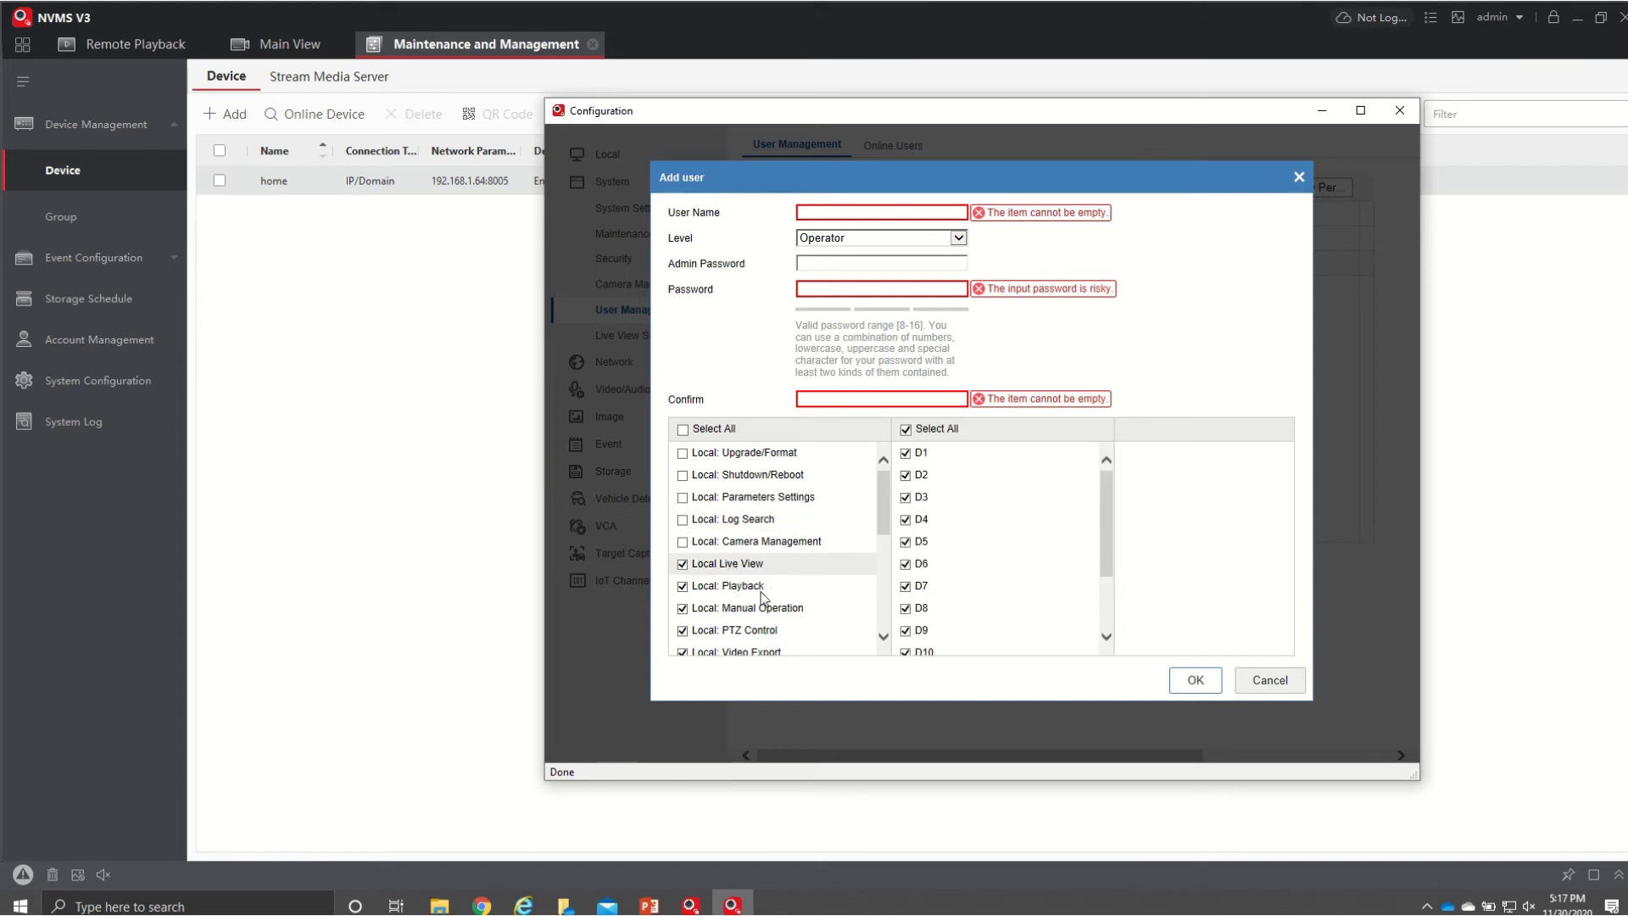
{"action": "scroll", "coordinate": [765, 596], "scroll_direction": "down", "scroll_amount": 2}
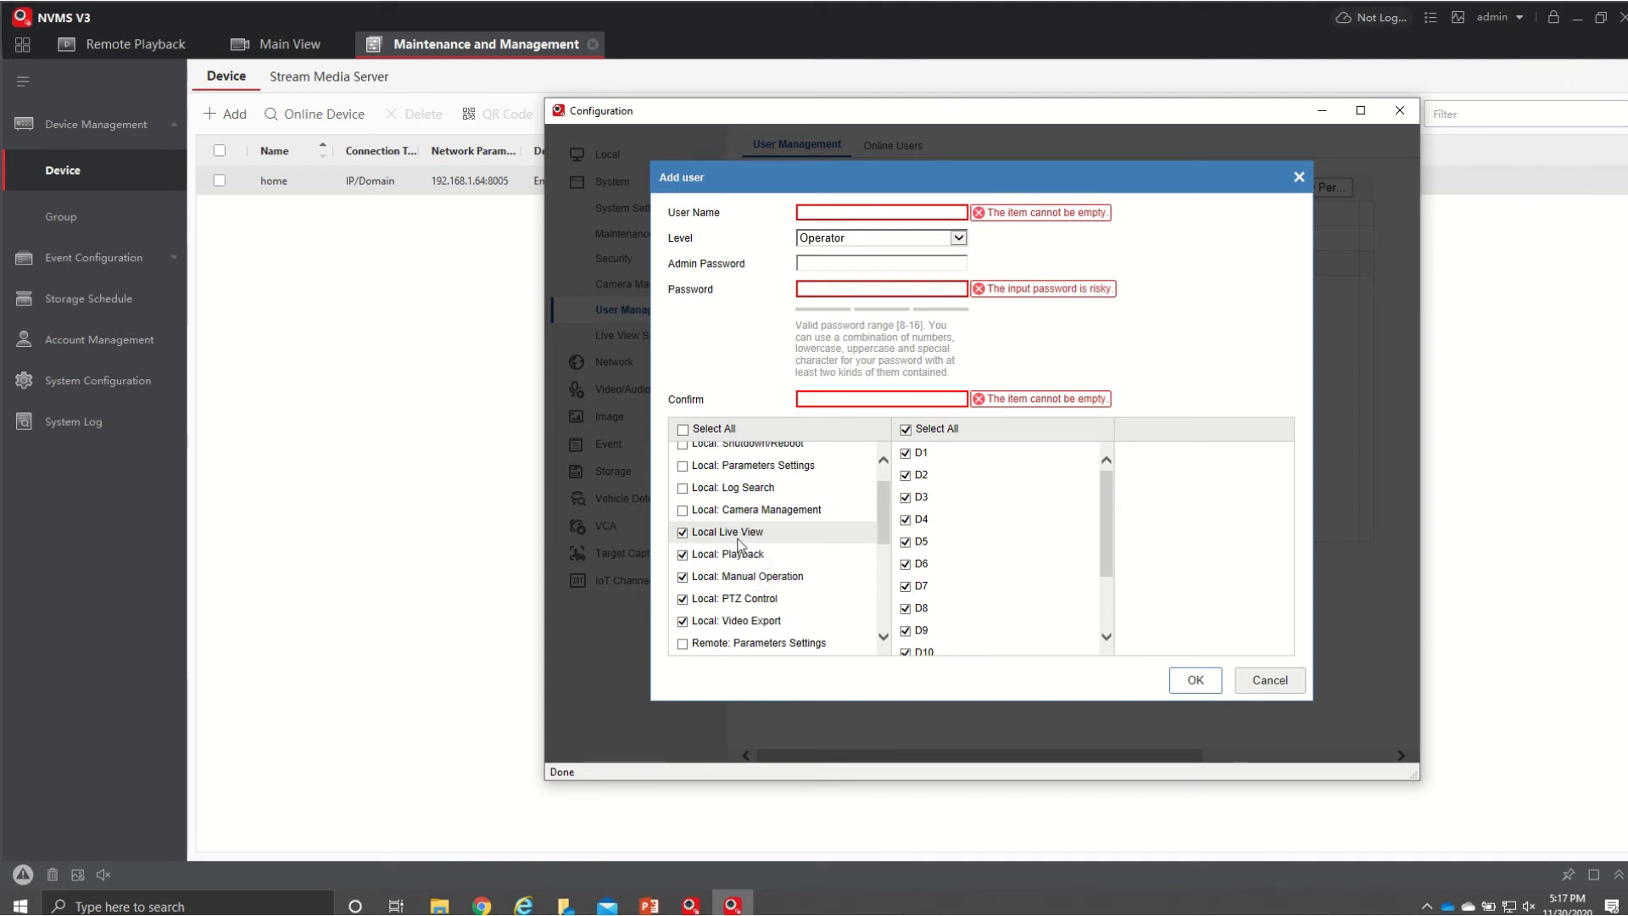
{"action": "scroll", "coordinate": [740, 547], "scroll_direction": "down", "scroll_amount": 5}
{"action": "scroll", "coordinate": [739, 547], "scroll_direction": "down", "scroll_amount": 4}
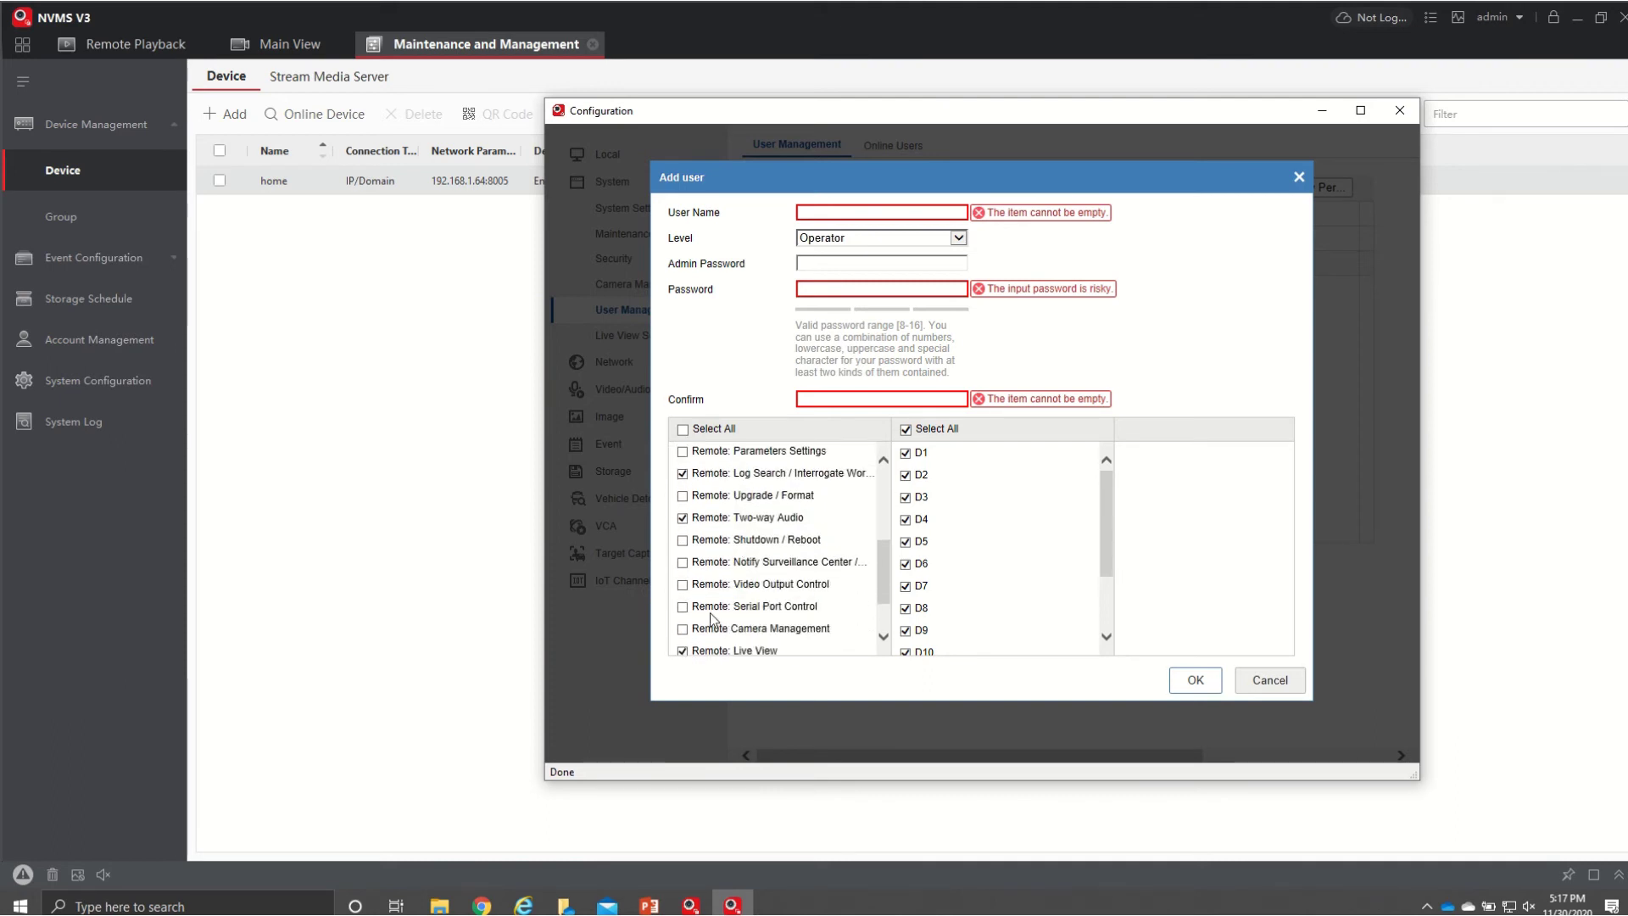
{"action": "scroll", "coordinate": [719, 604], "scroll_direction": "up", "scroll_amount": 1}
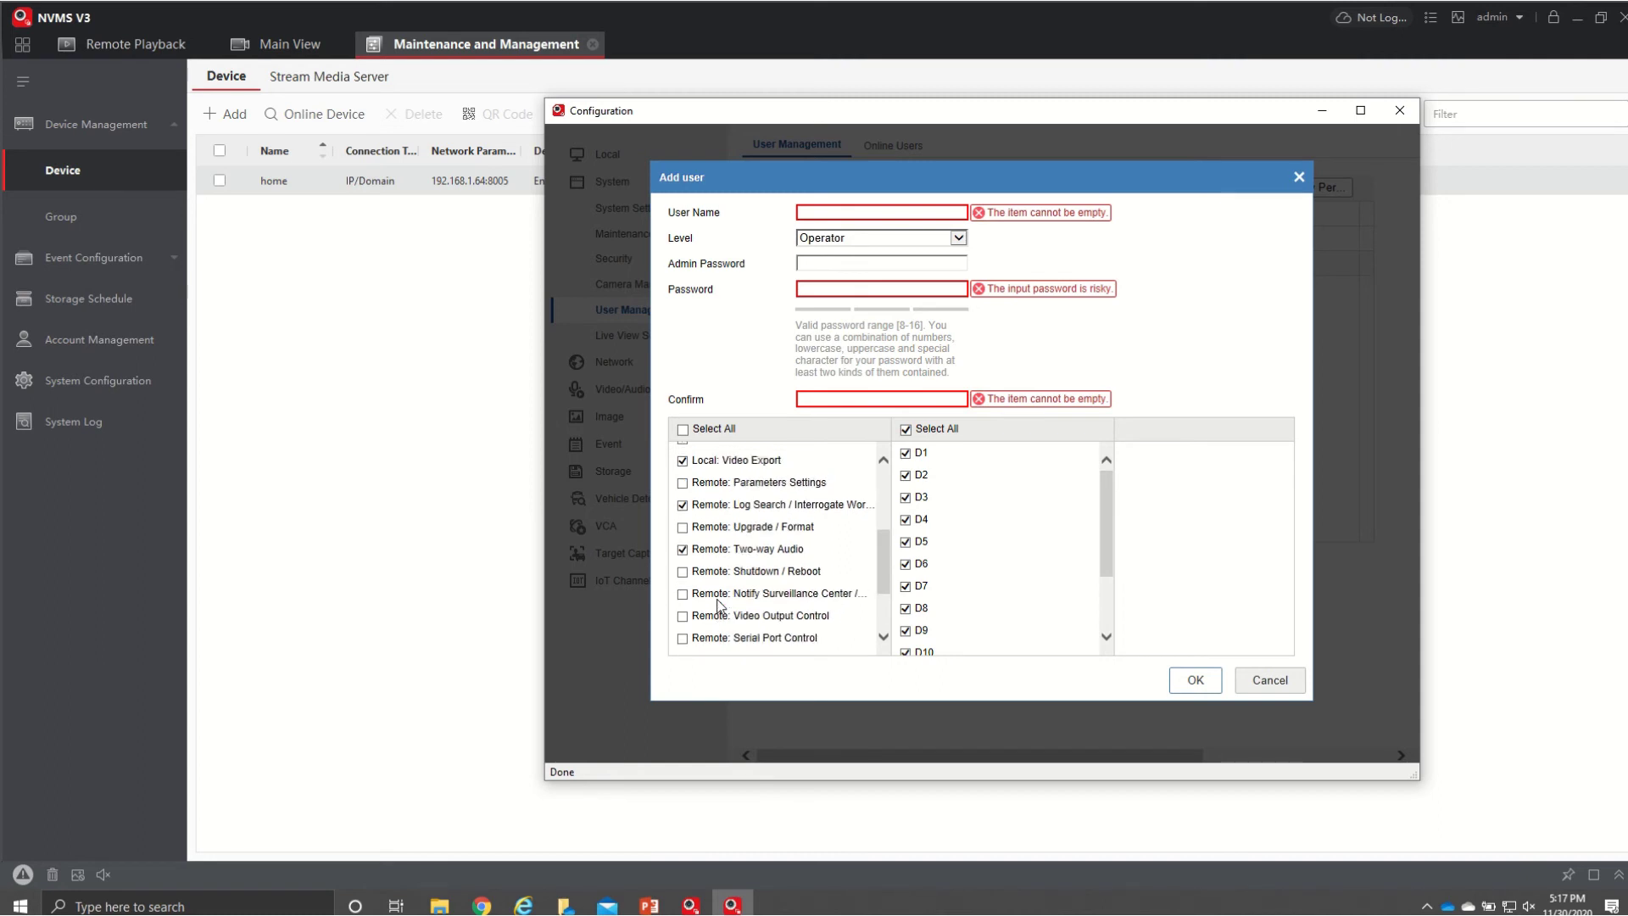
{"action": "scroll", "coordinate": [719, 605], "scroll_direction": "up", "scroll_amount": 3}
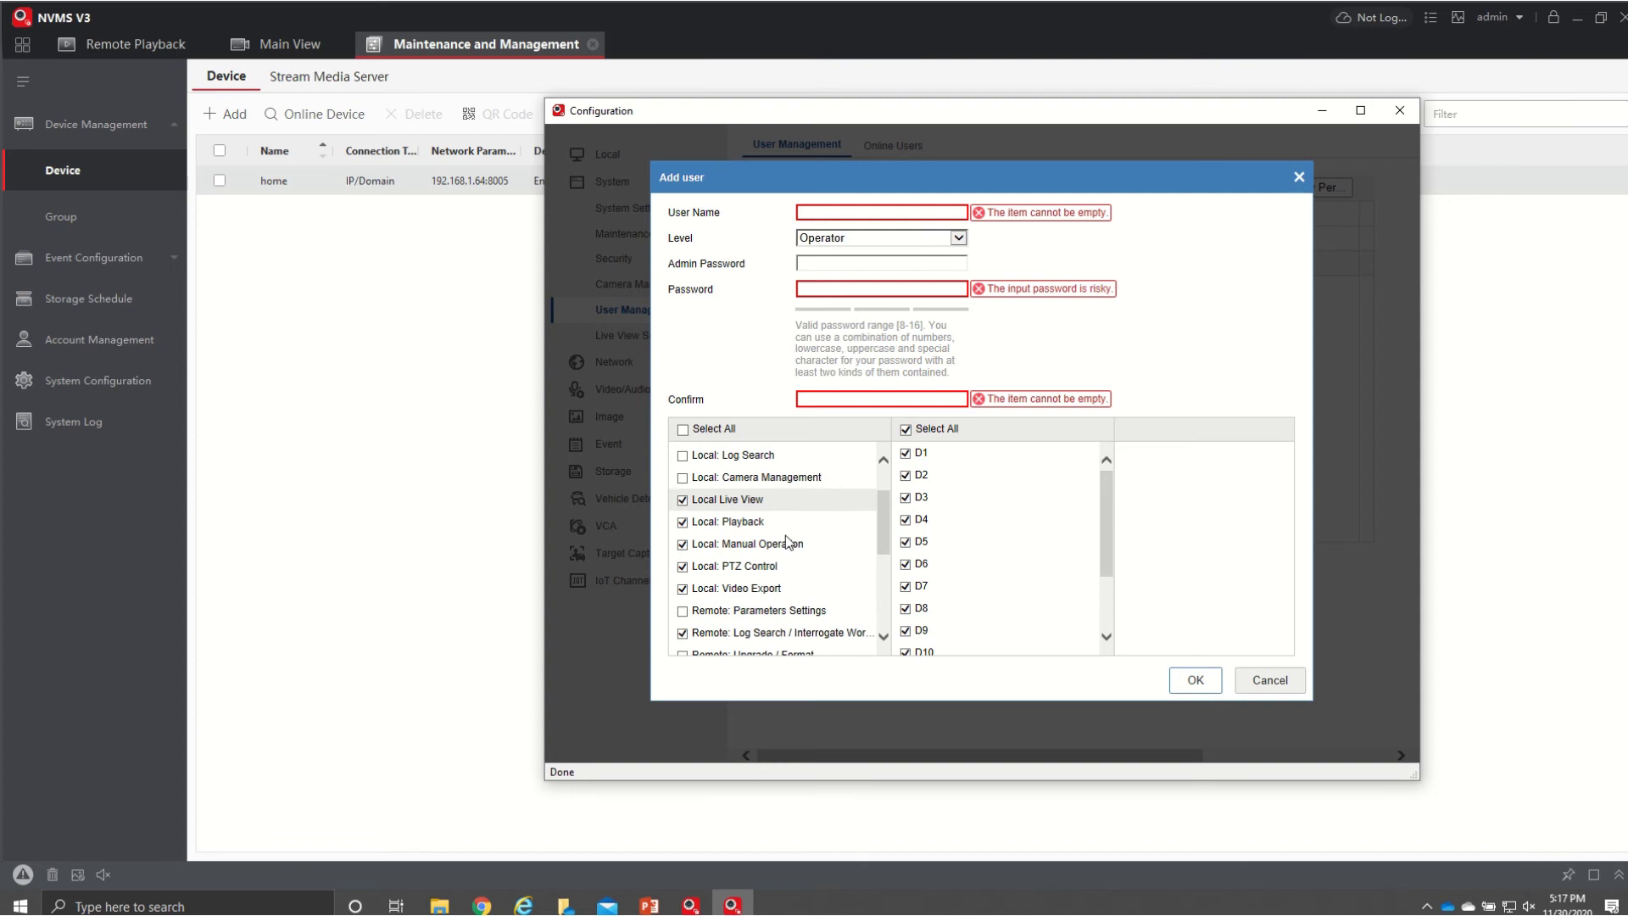
- Uncheck channels D1–D4 for Local Live View, then cancel the Add user dialog
{"action": "left_click", "coordinate": [904, 454]}
{"action": "left_click", "coordinate": [905, 476]}
{"action": "left_click", "coordinate": [906, 498]}
{"action": "left_click", "coordinate": [906, 520]}
{"action": "scroll", "coordinate": [767, 552], "scroll_direction": "down", "scroll_amount": 2}
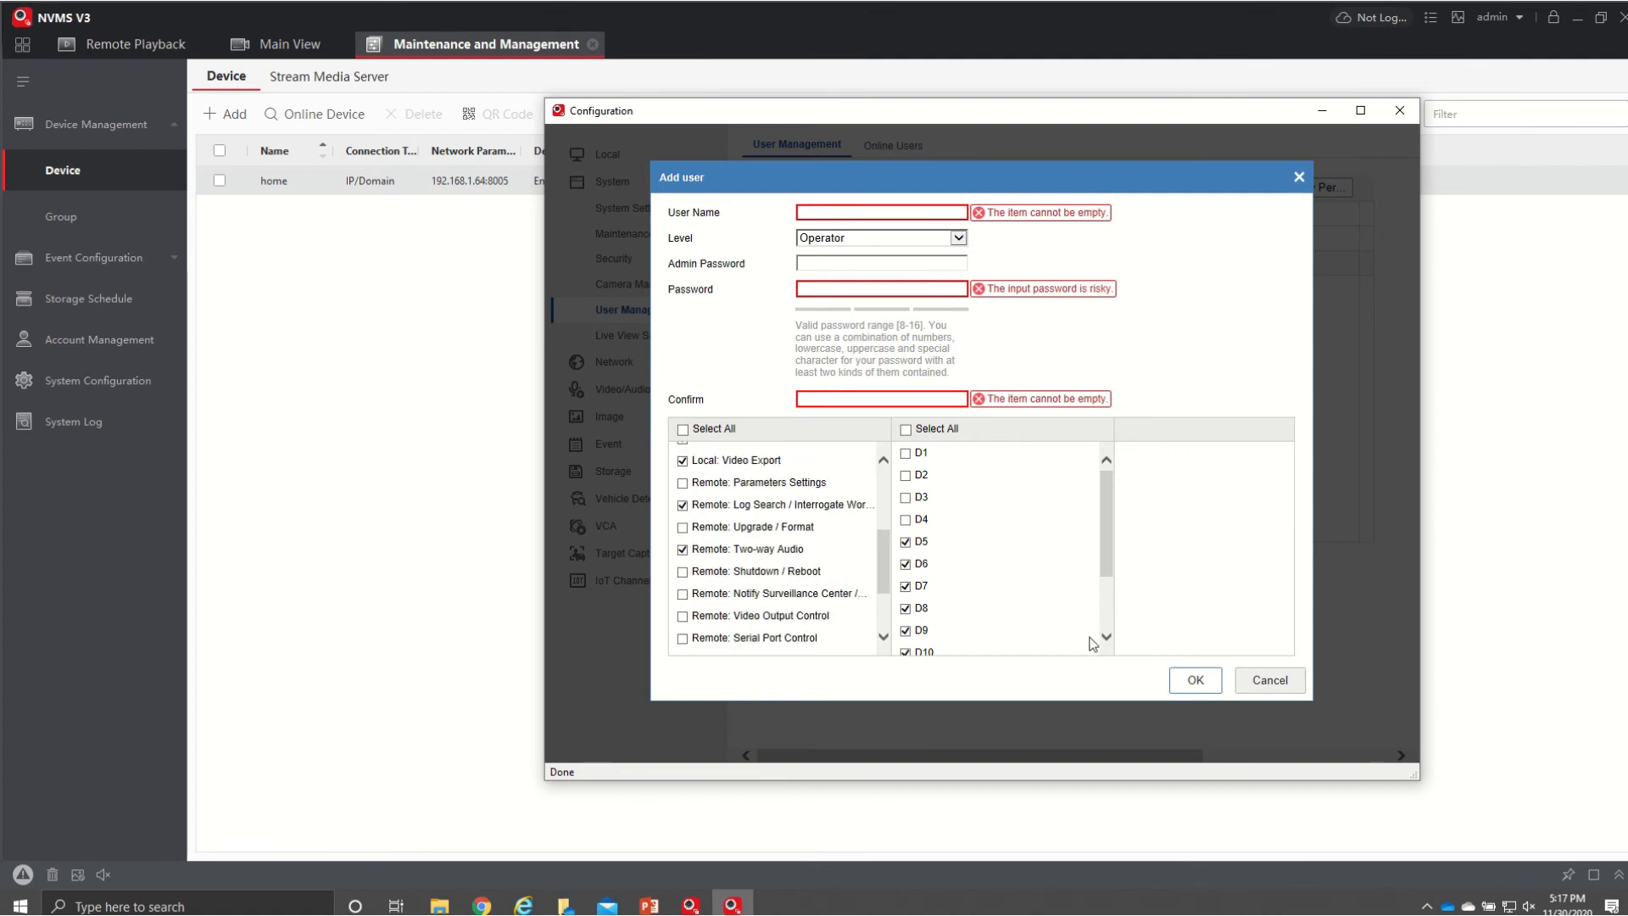
{"action": "left_click", "coordinate": [1270, 681]}
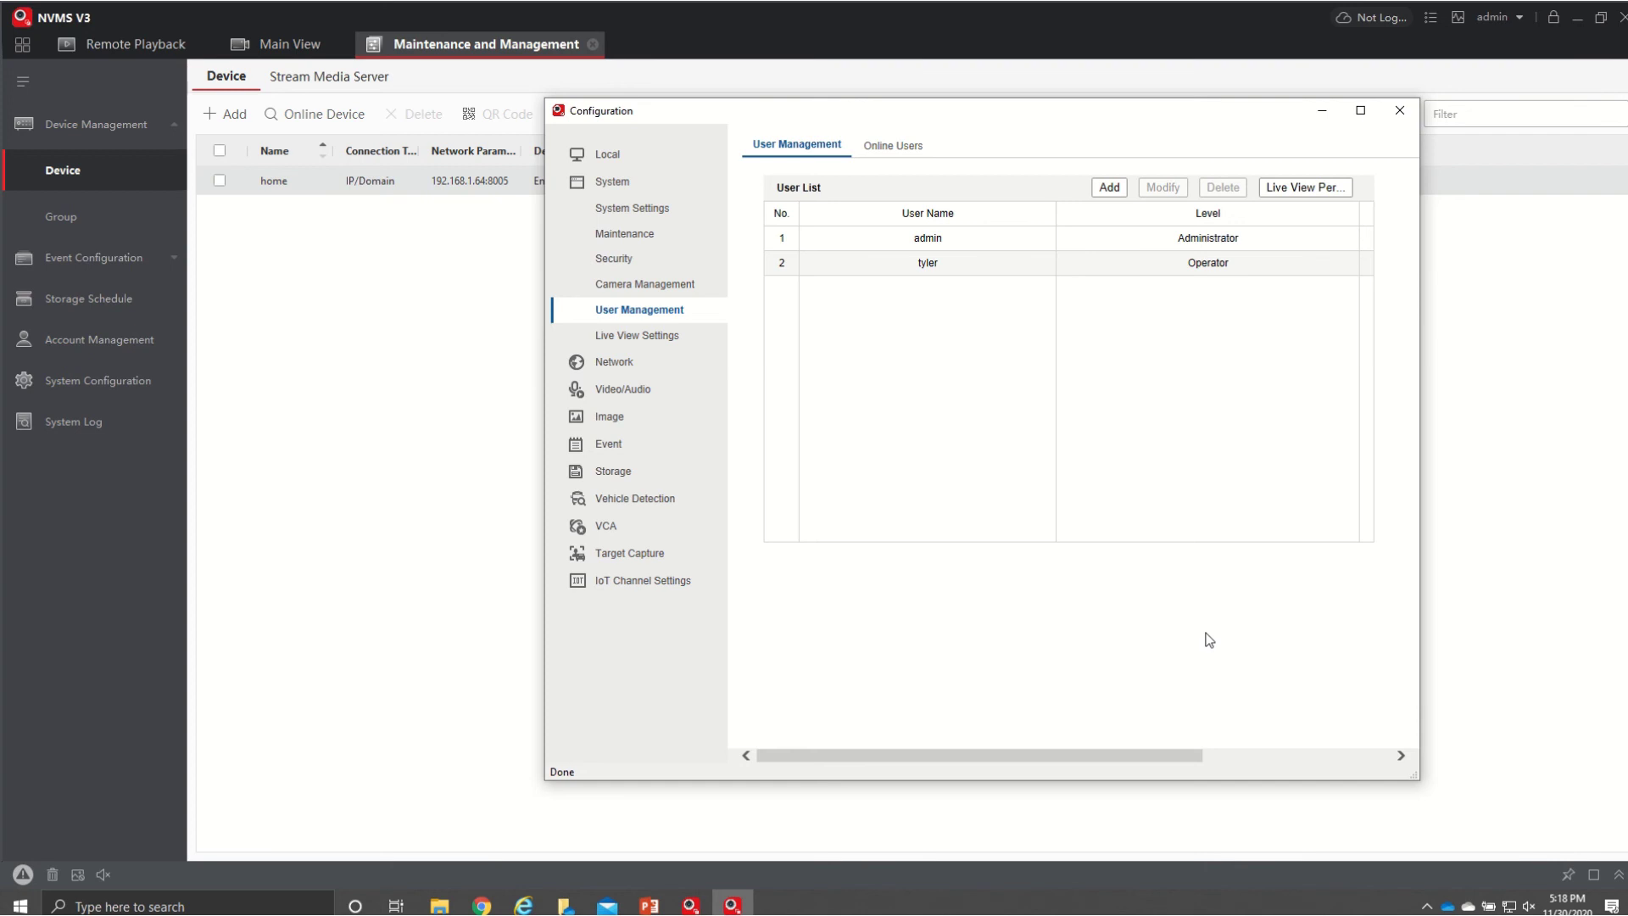
- Close the device configuration window and start Export Configuration File from the System menu
{"action": "left_click", "coordinate": [1398, 113]}
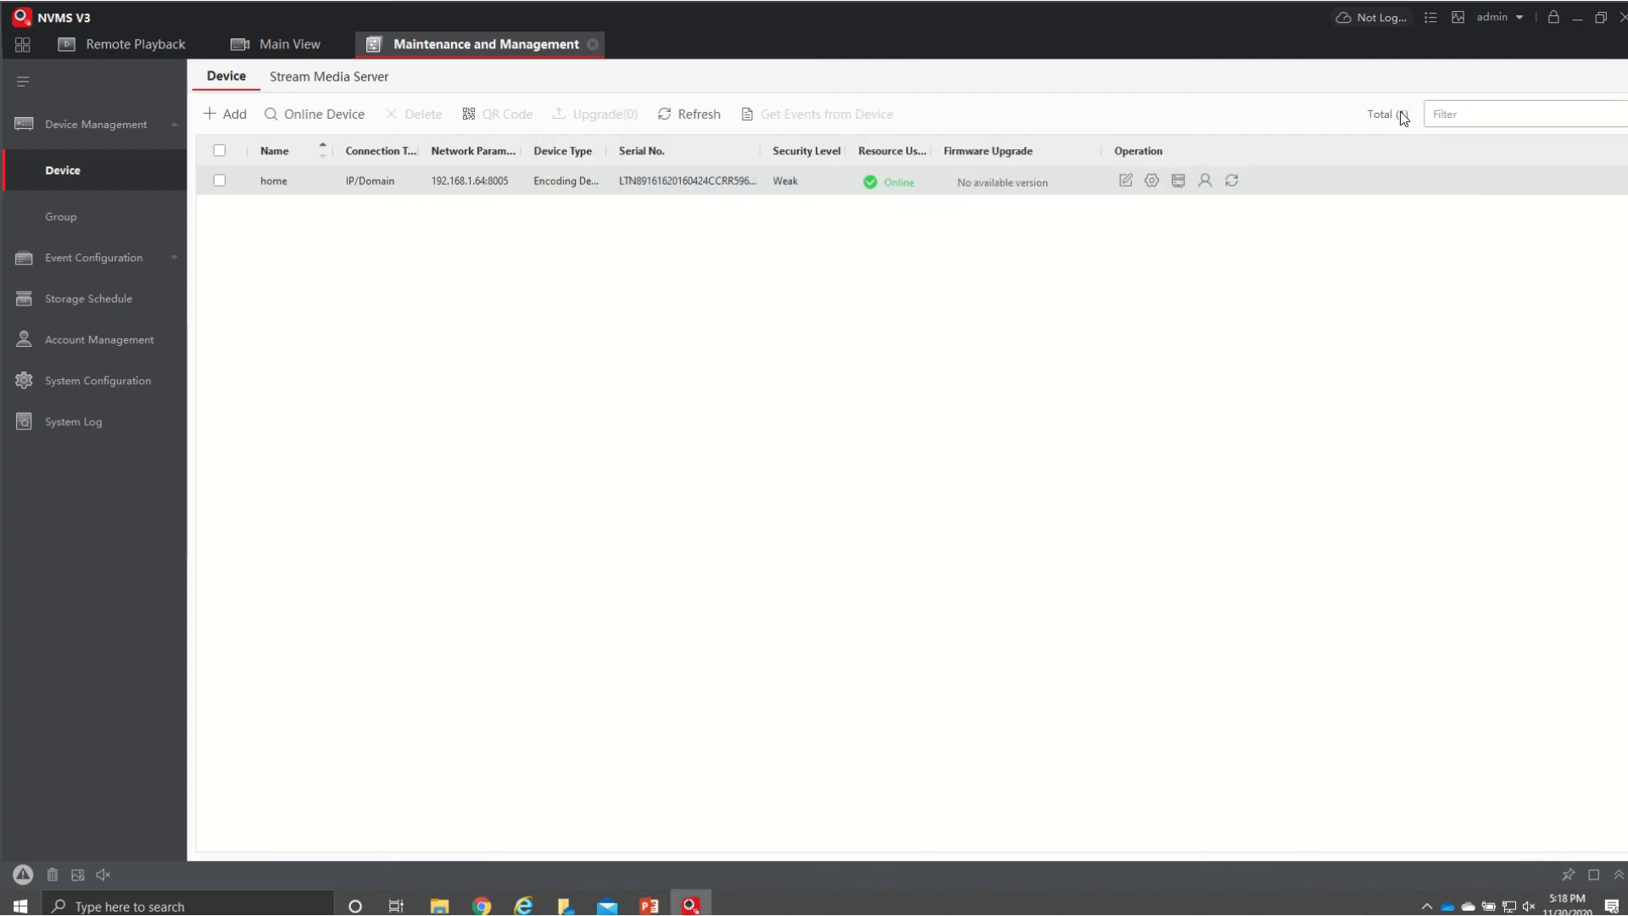
{"action": "left_click", "coordinate": [1431, 19]}
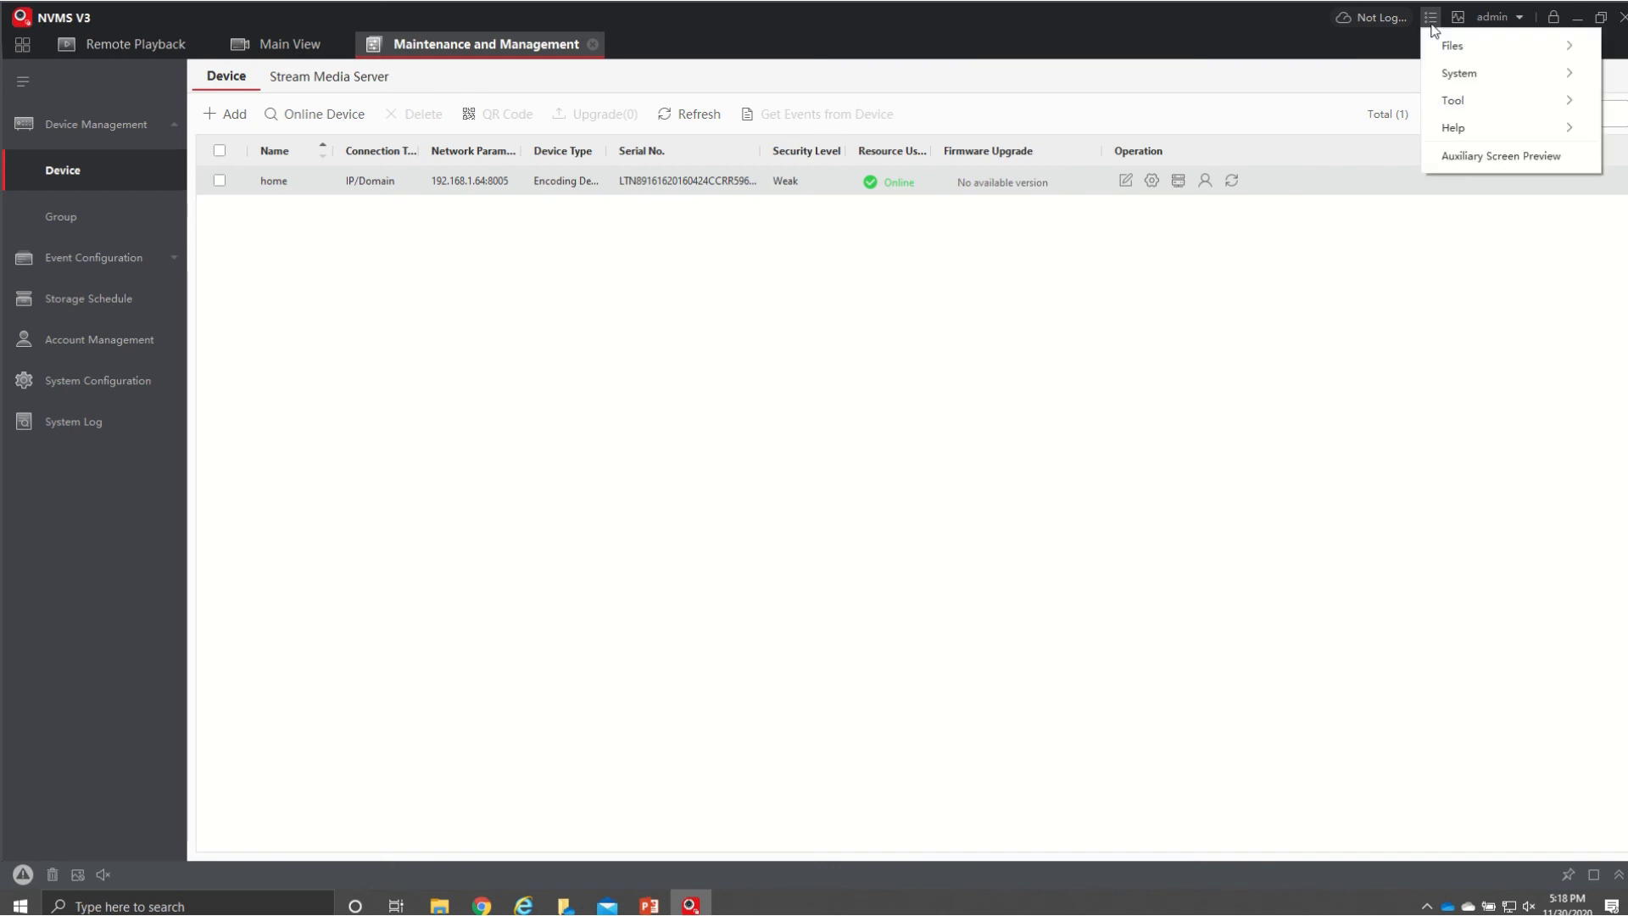
{"action": "mouse_move", "coordinate": [1465, 73]}
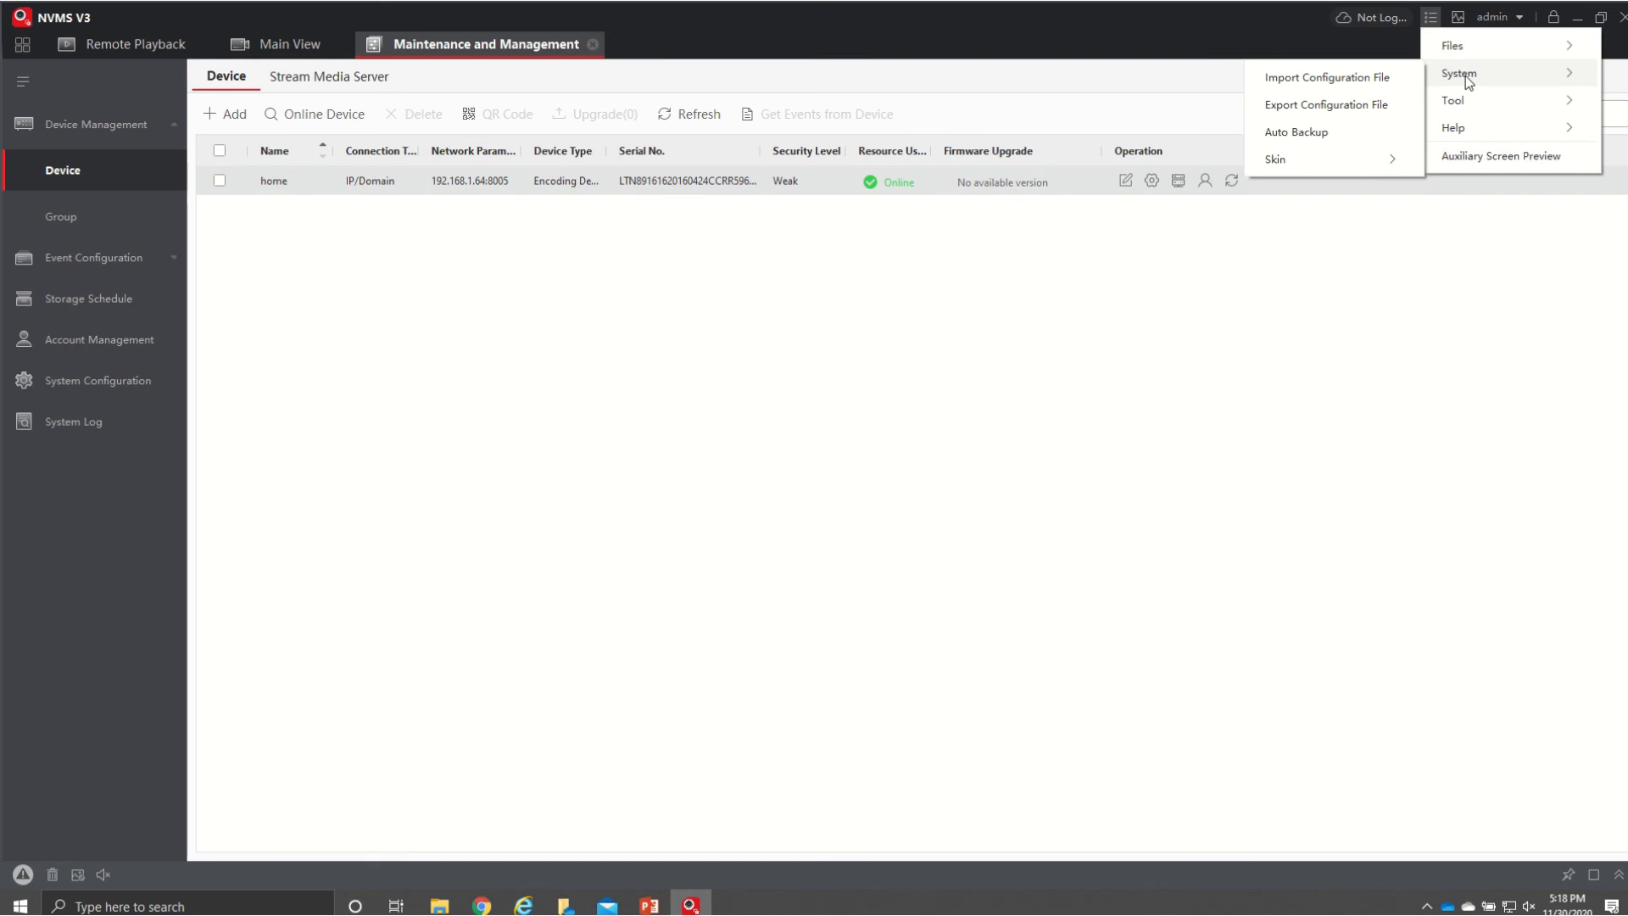
{"action": "left_click", "coordinate": [1349, 114]}
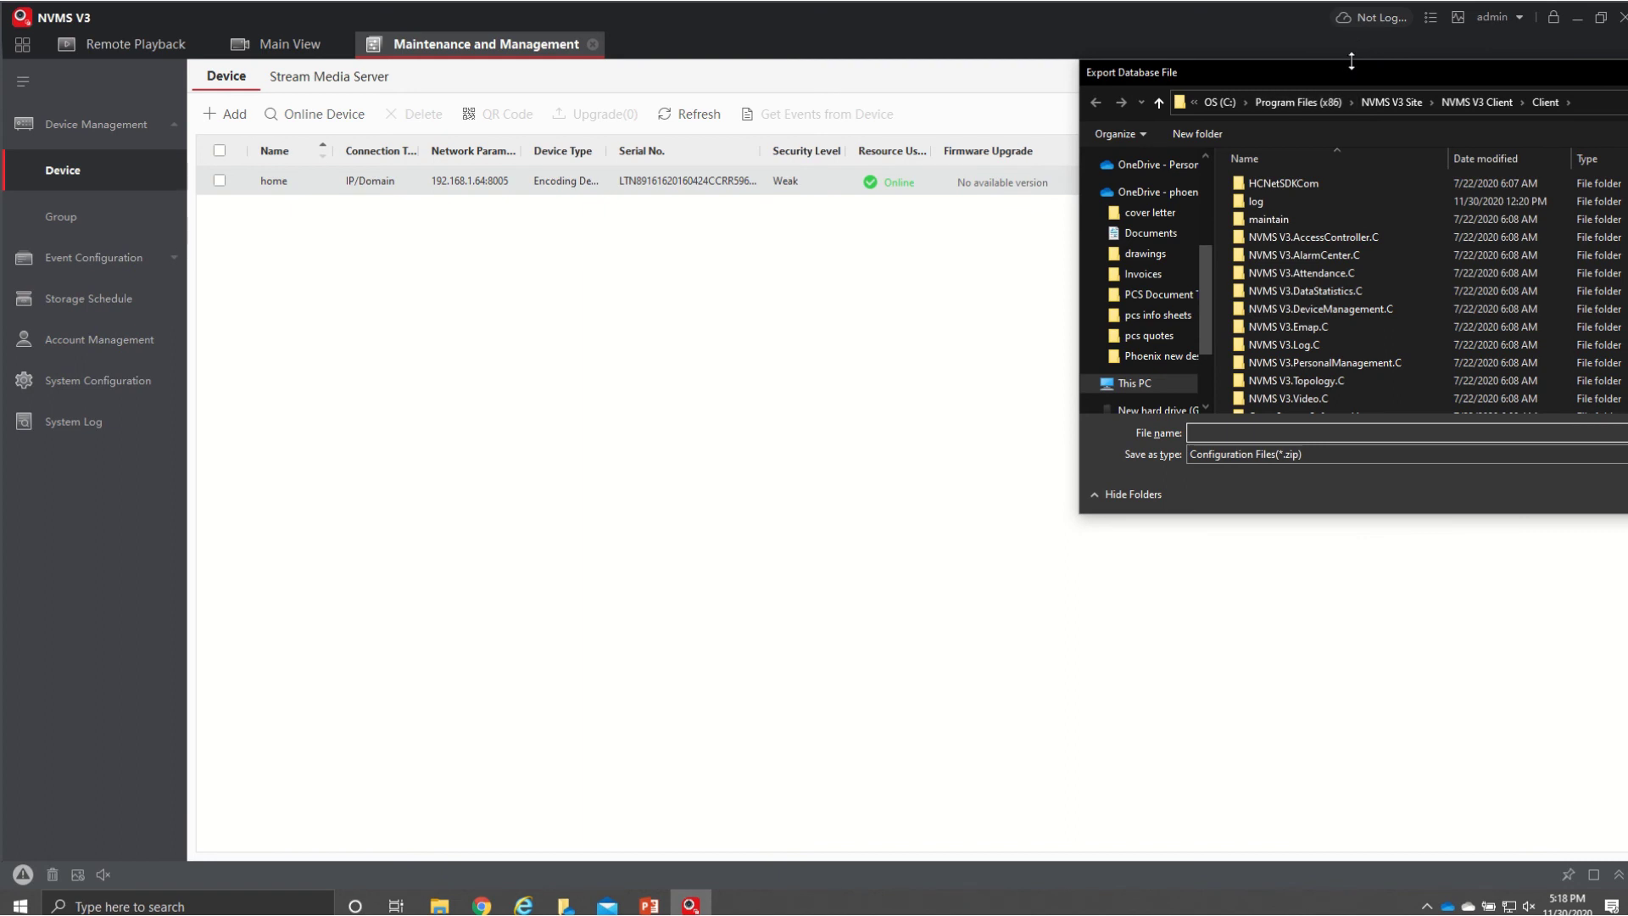
- Browse the export dialog to the Phoenix new design folder, then cancel the export
{"action": "left_click_drag", "start_coordinate": [1283, 74], "coordinate": [717, 162]}
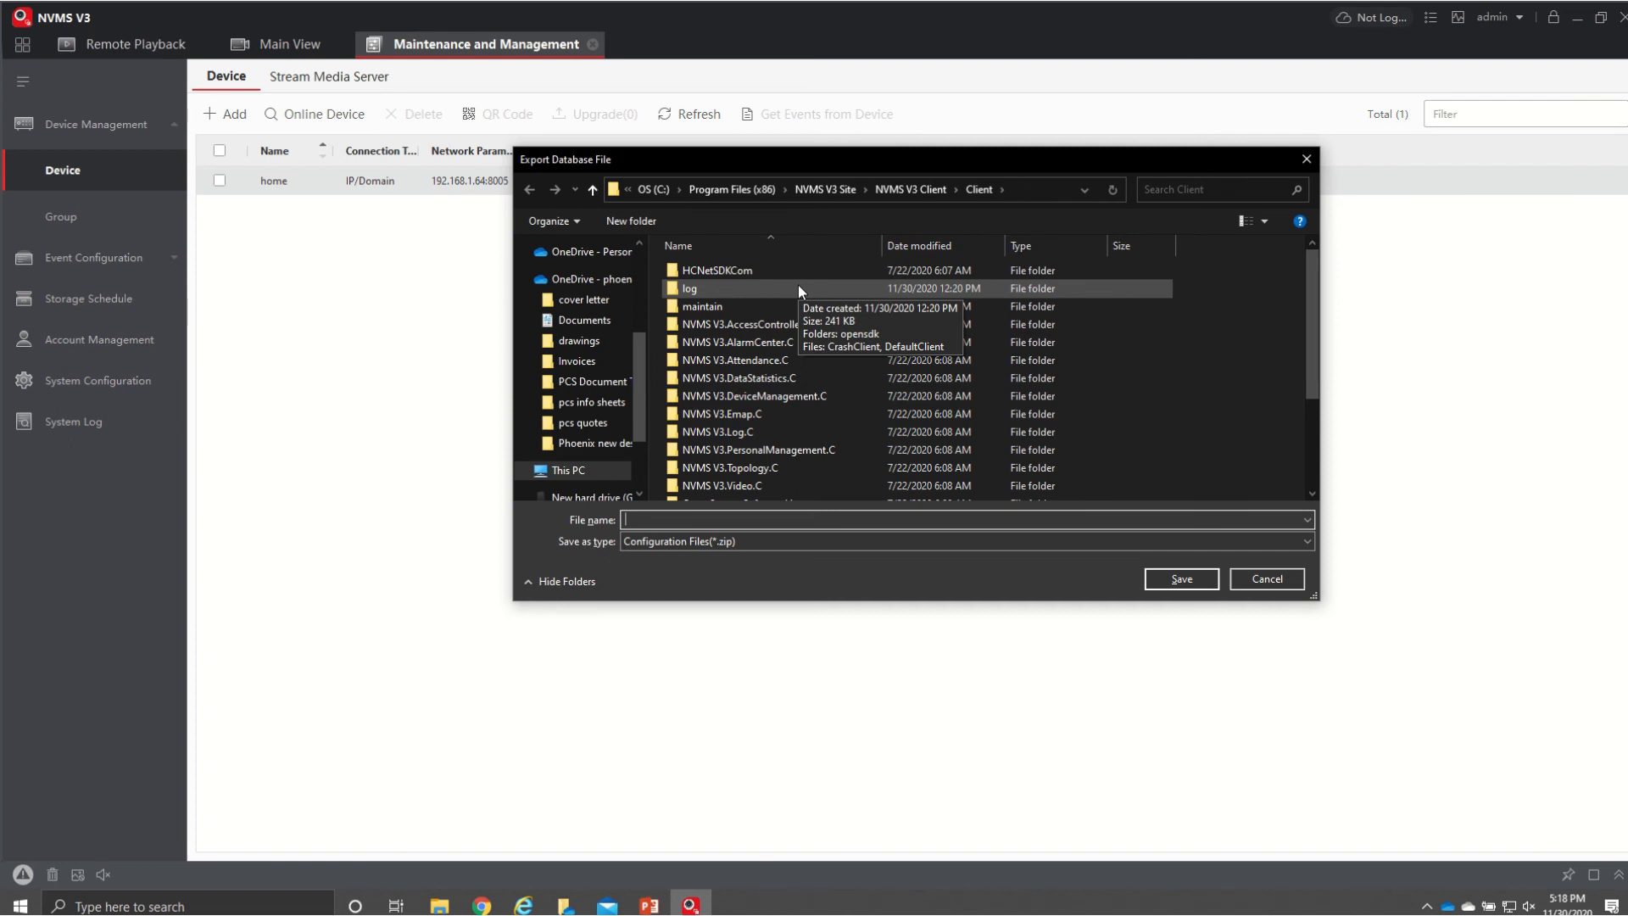
{"action": "left_click", "coordinate": [583, 452]}
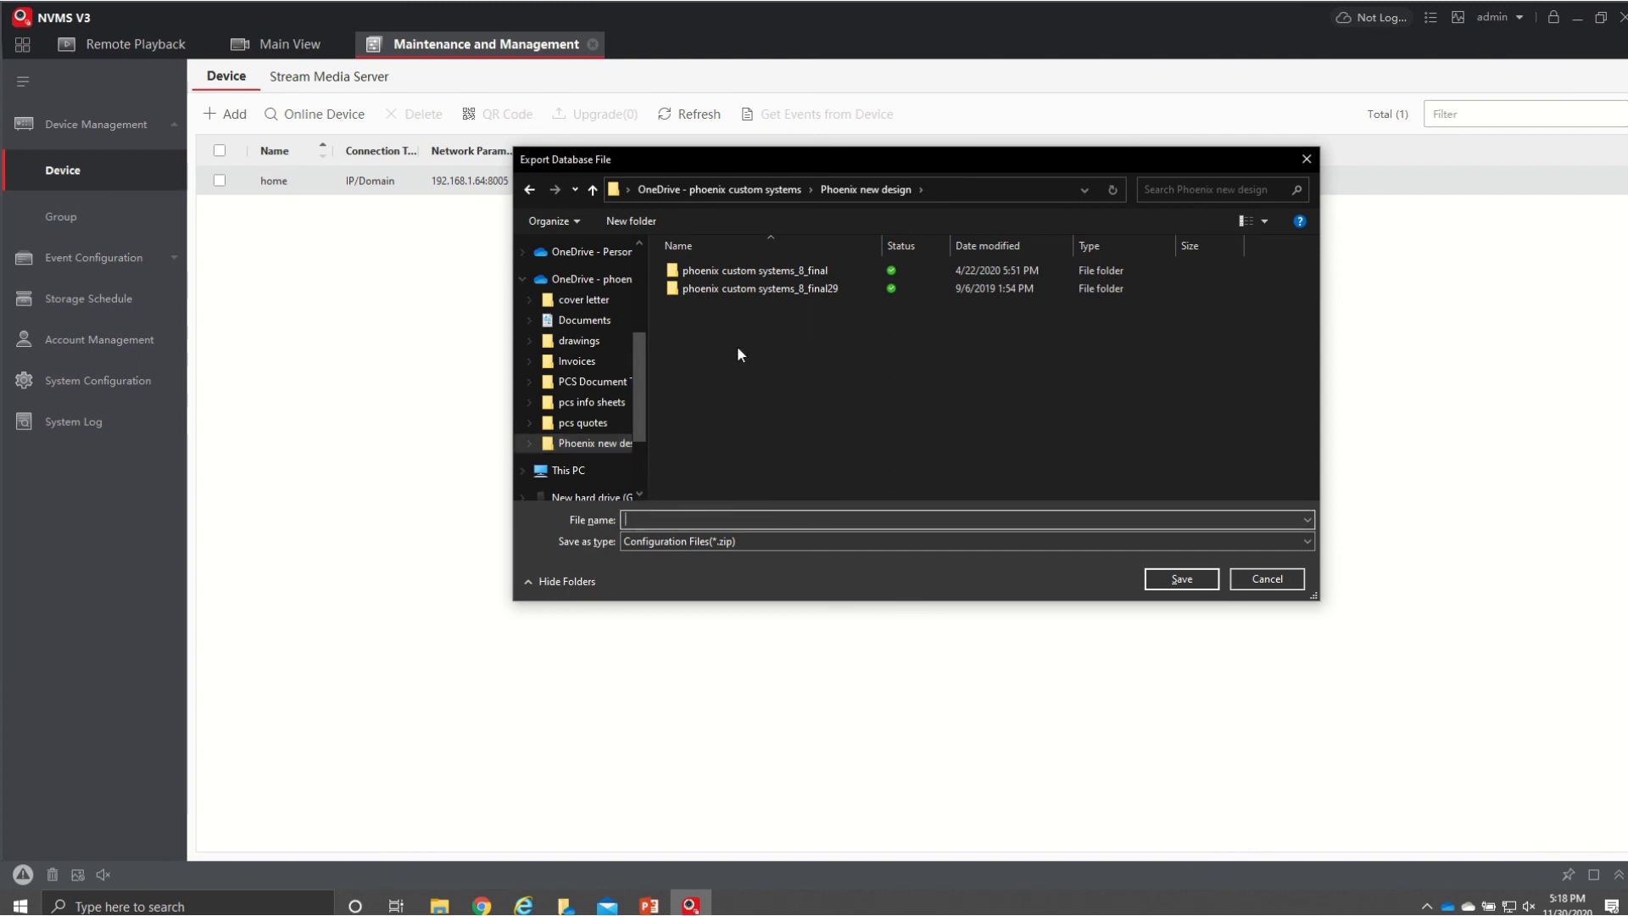
{"action": "left_click", "coordinate": [1261, 578]}
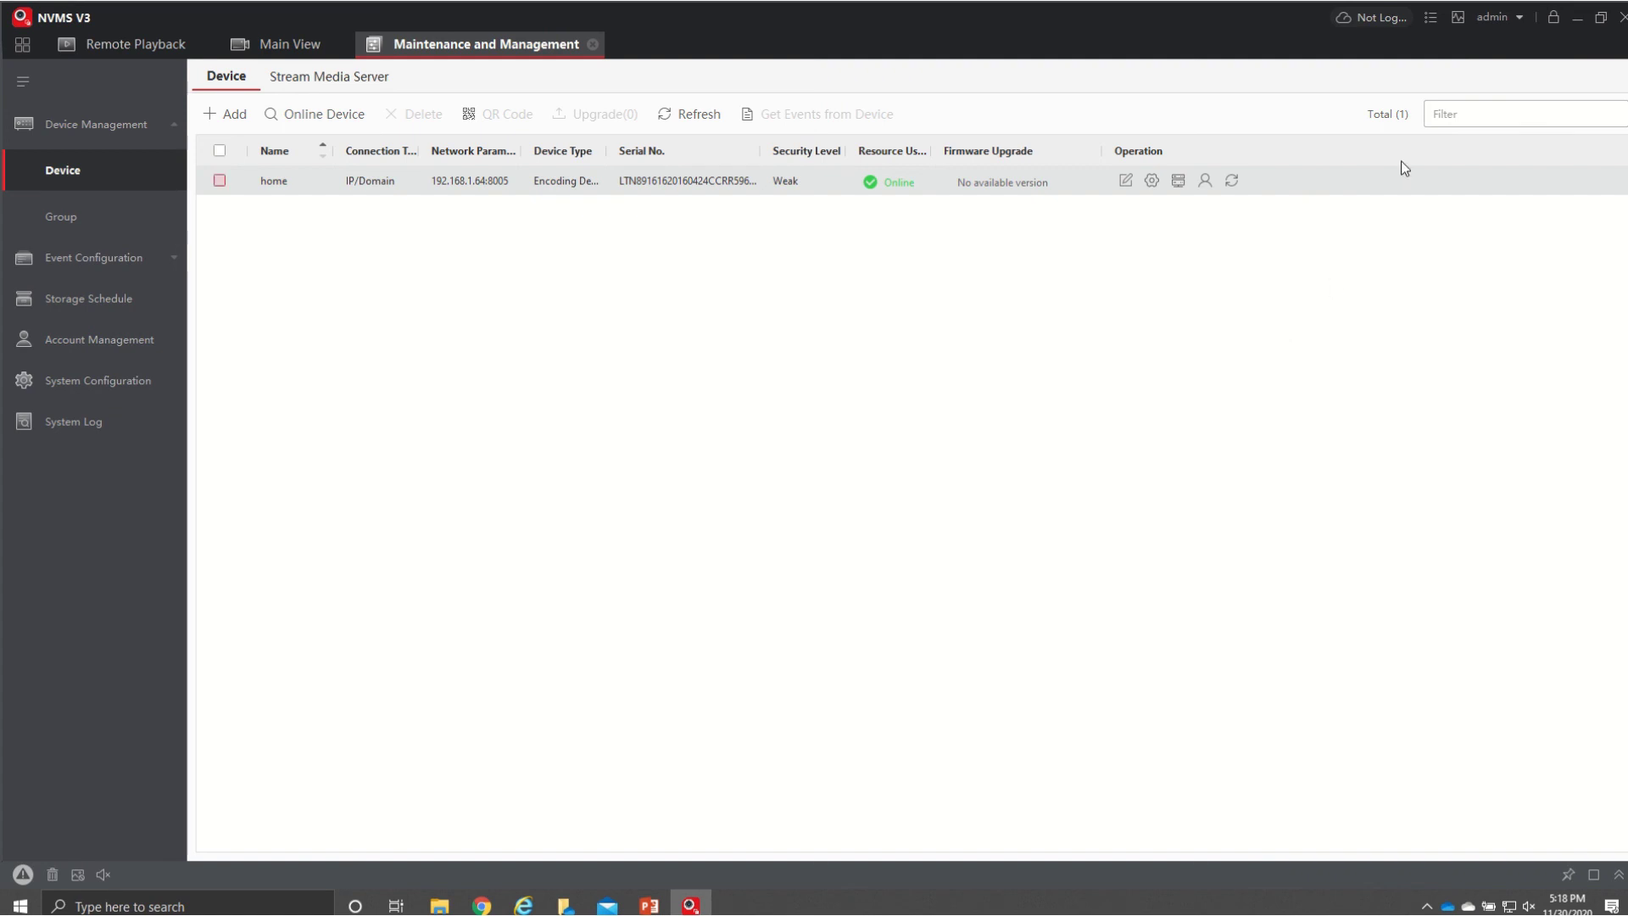
{"action": "left_click", "coordinate": [1431, 19]}
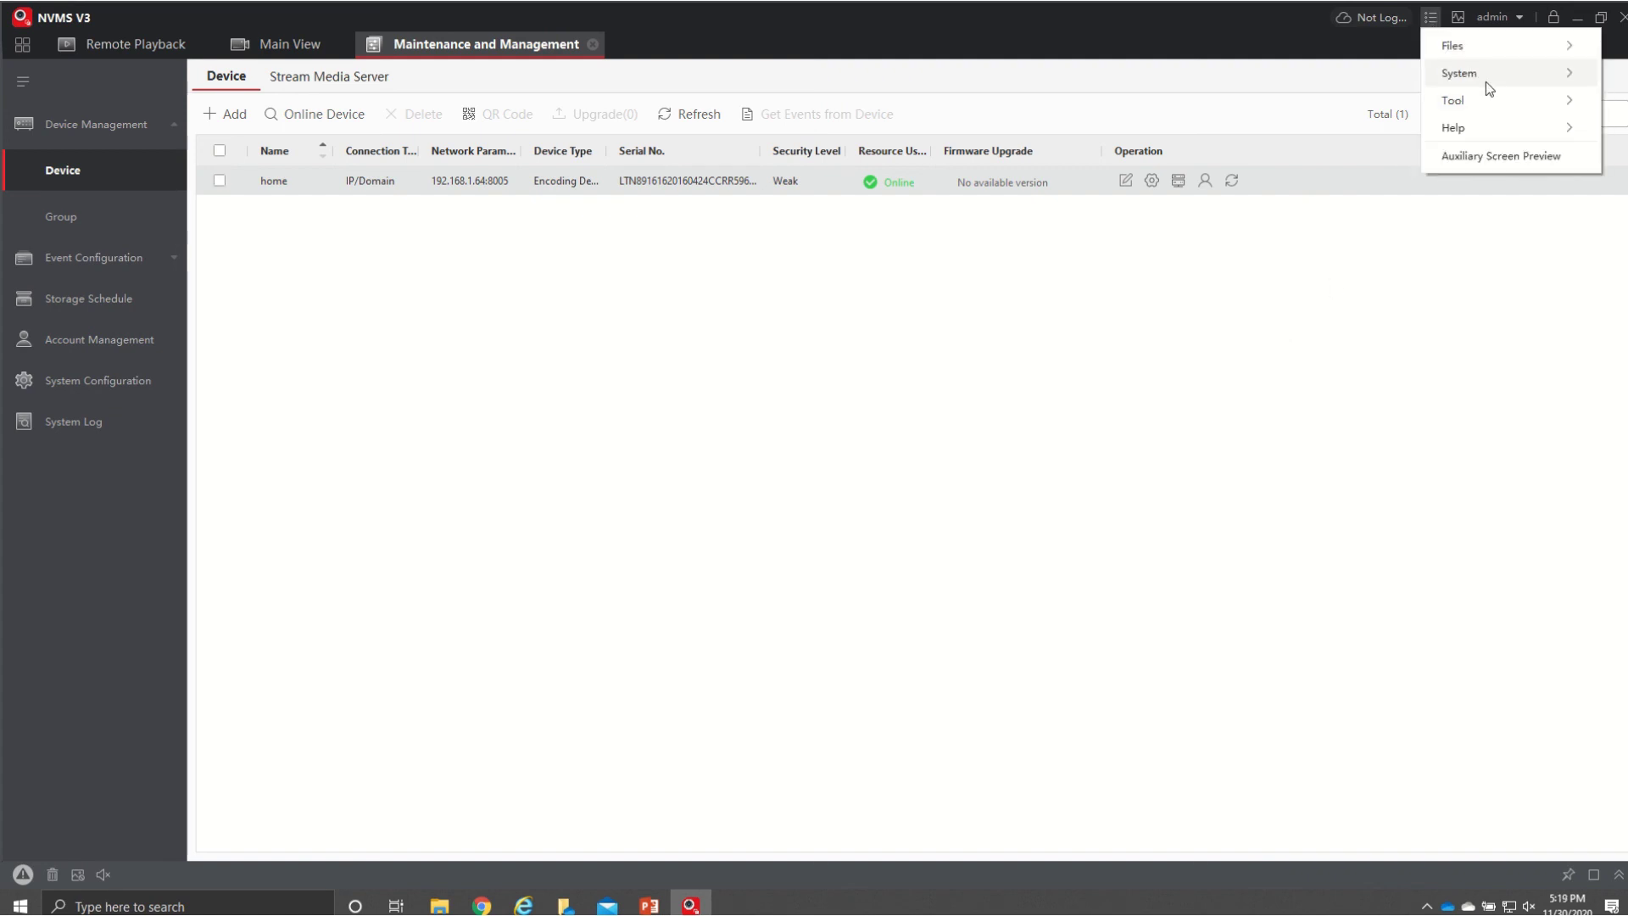
{"action": "mouse_move", "coordinate": [1485, 81]}
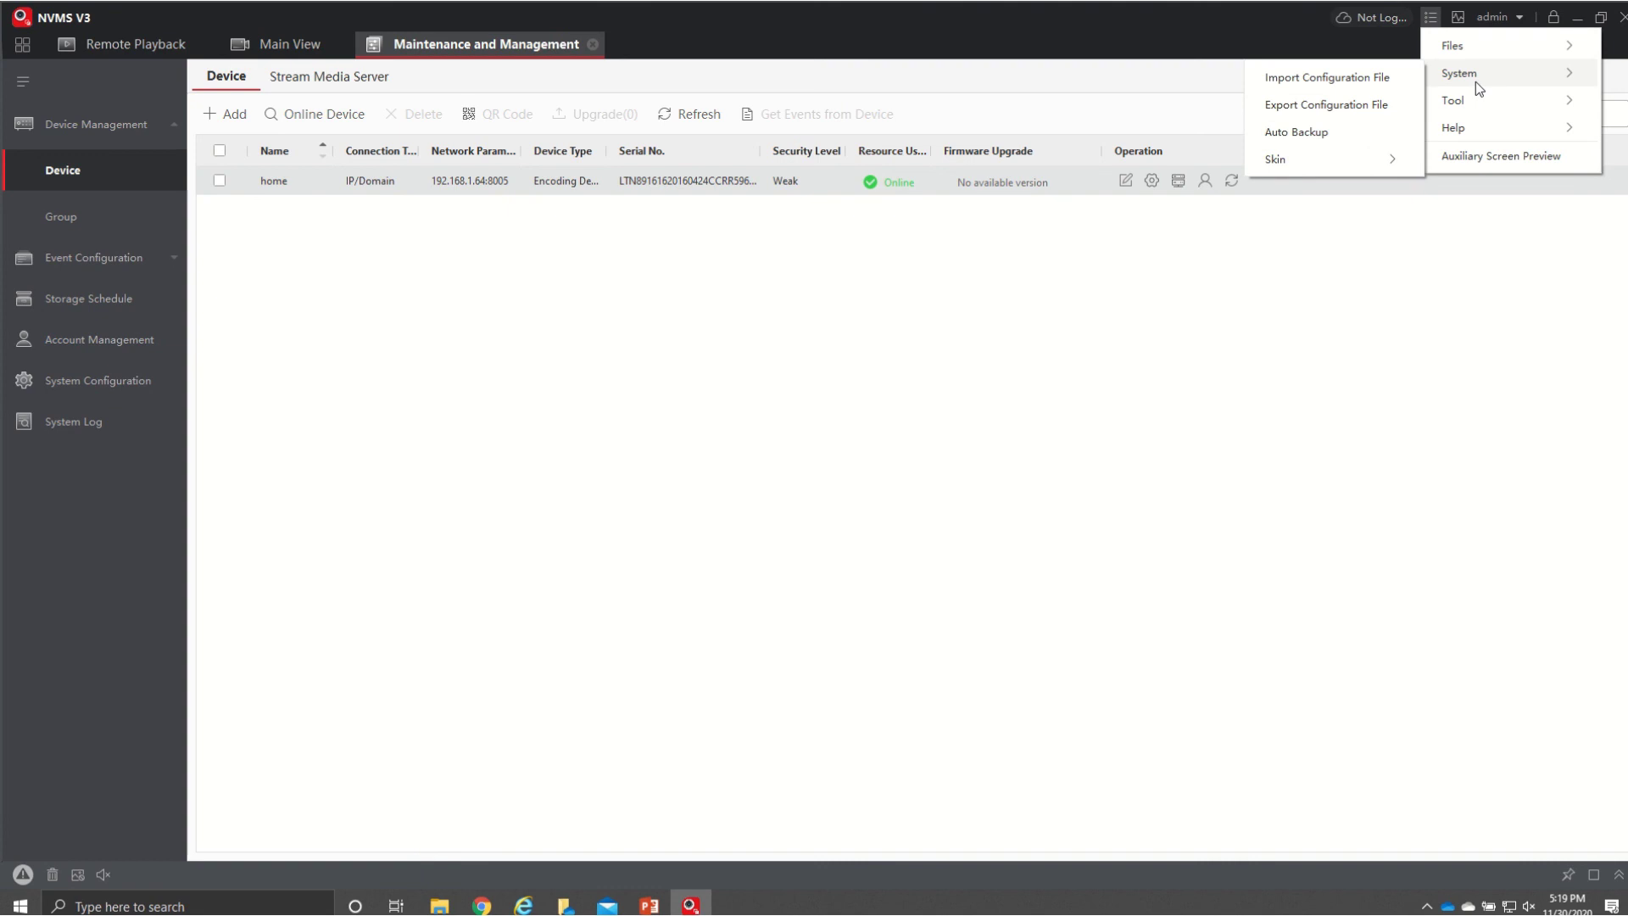
{"action": "left_click", "coordinate": [1387, 86]}
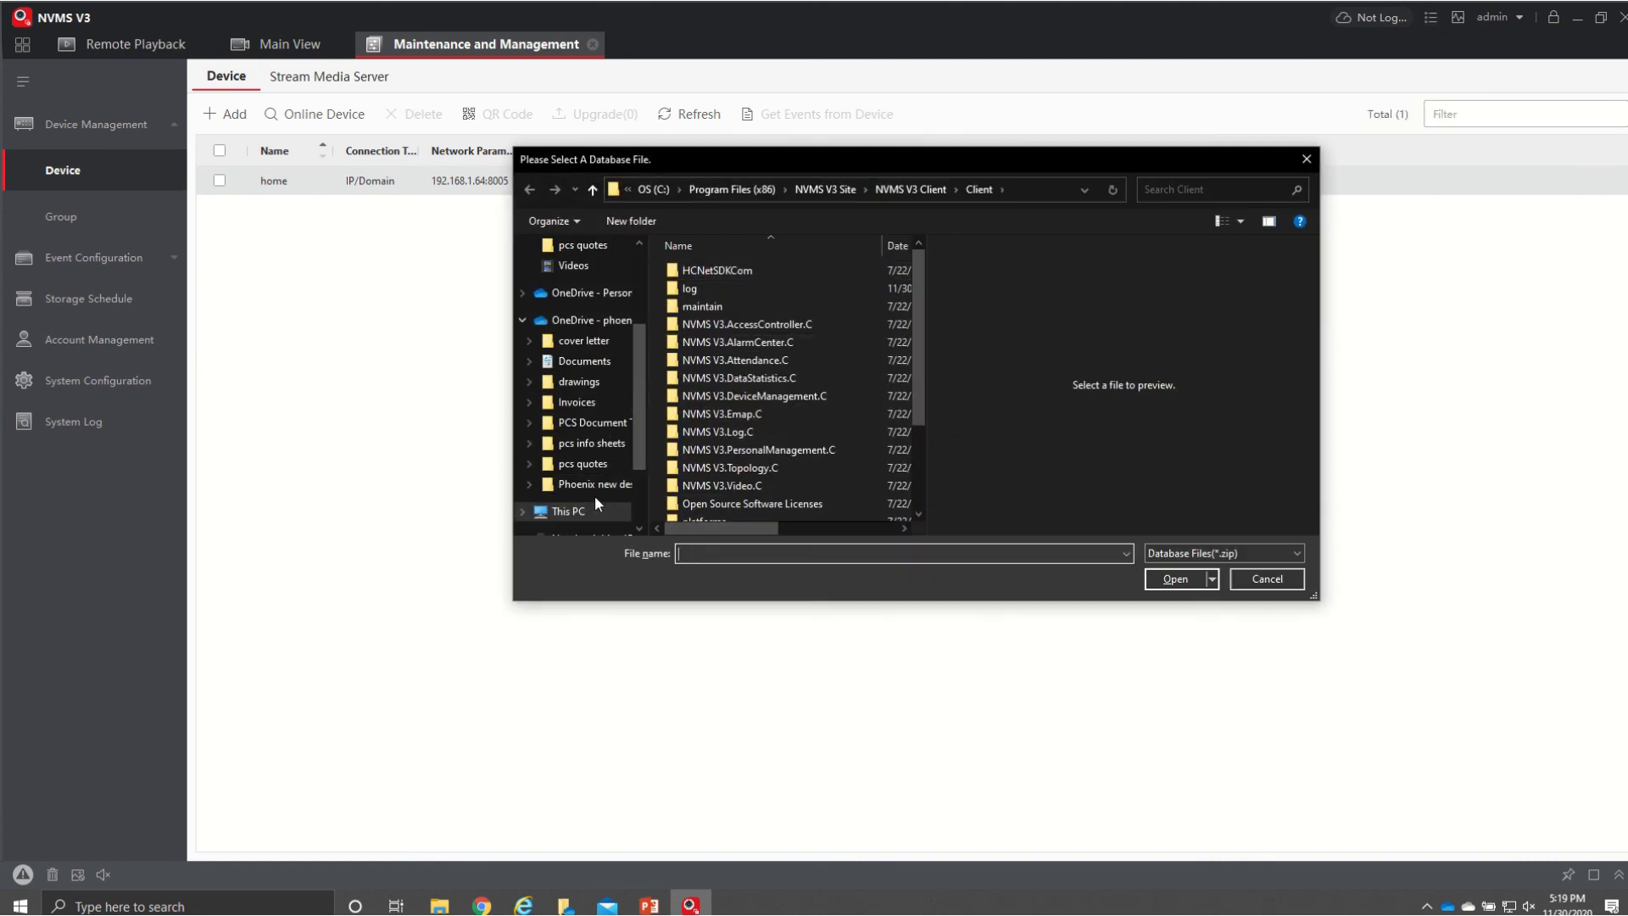
{"action": "left_click", "coordinate": [593, 485]}
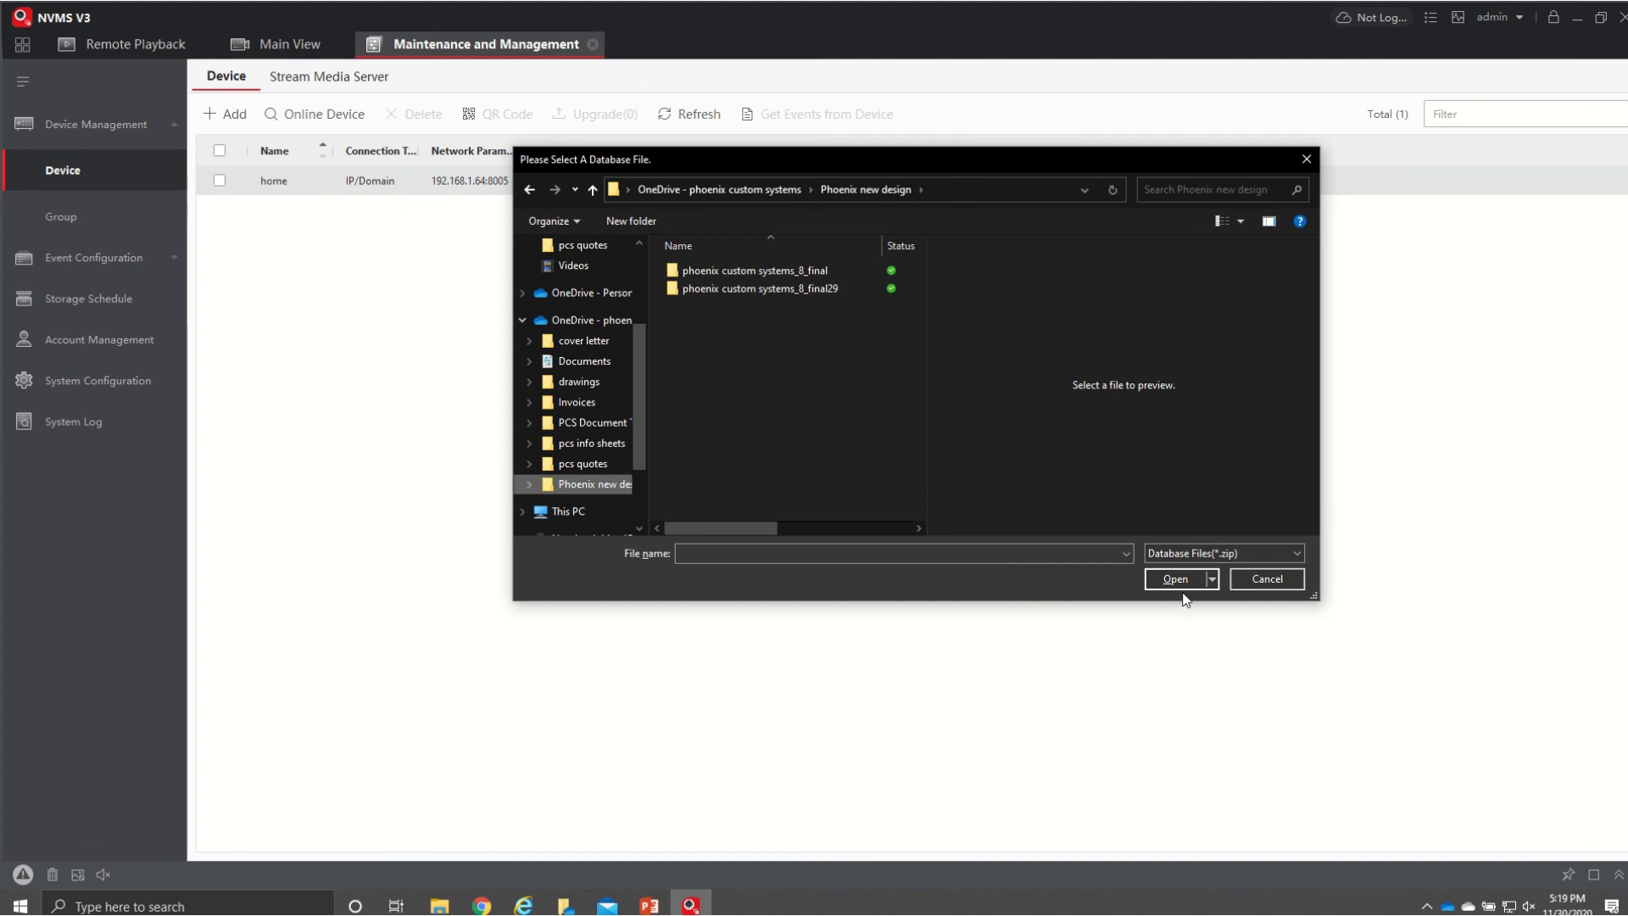
{"action": "left_click", "coordinate": [1251, 580]}
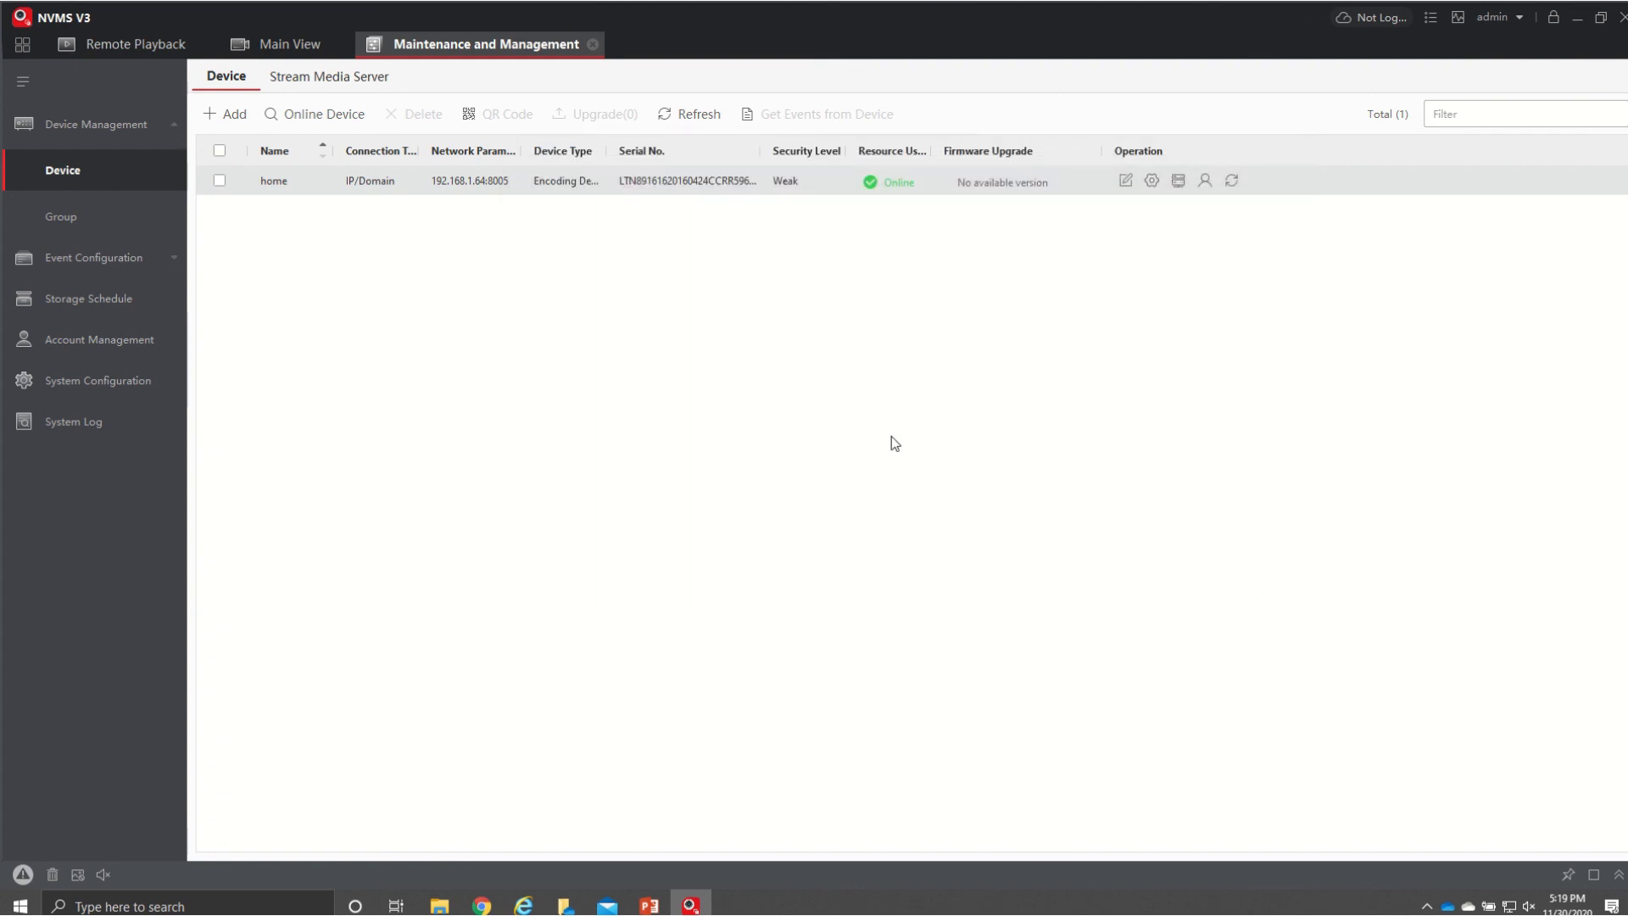